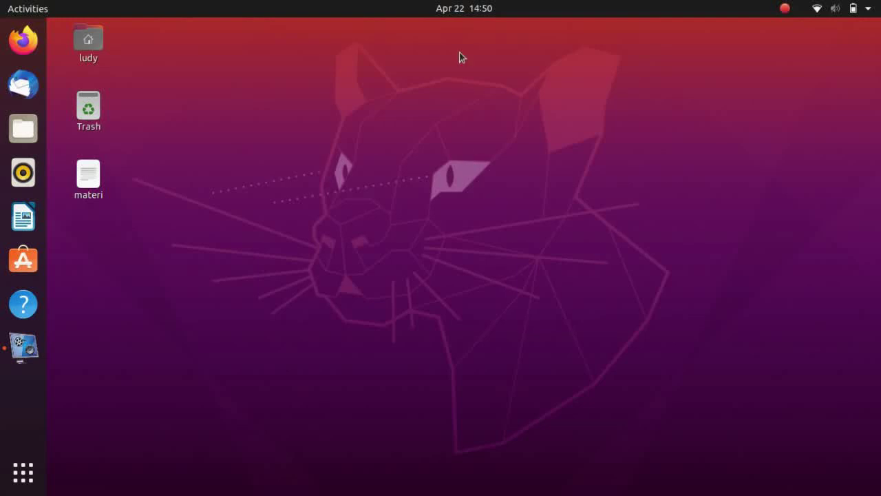
# Glance at the calendar, then open the desktop's 'materi' file in Text Editor
pyautogui.click(468, 7)
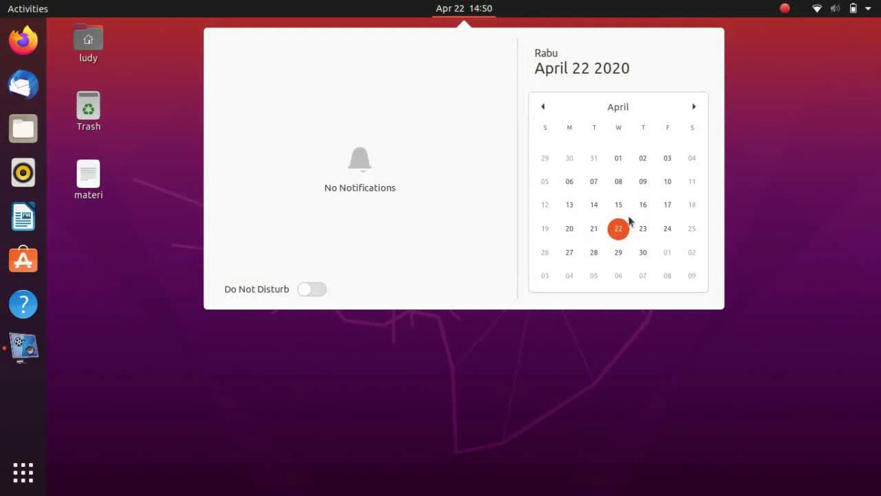
pyautogui.click(749, 79)
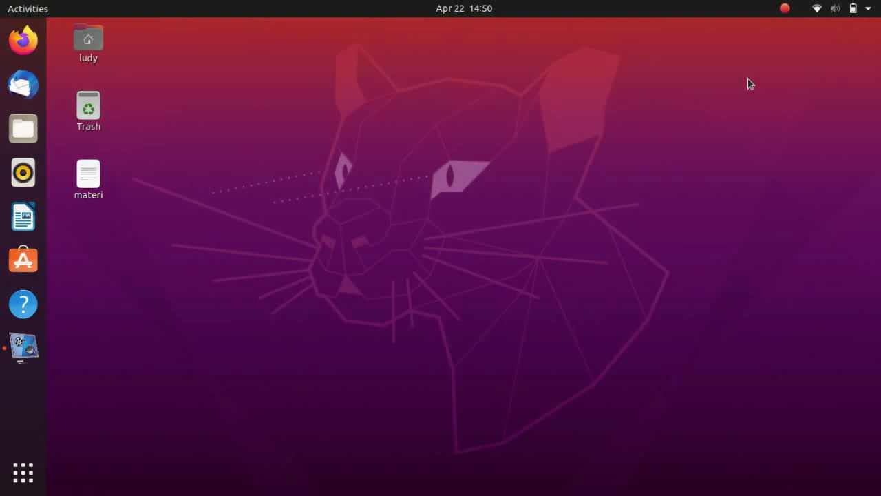
pyautogui.moveTo(748, 78); pyautogui.dragTo(817, 53)
pyautogui.doubleClick(60, 203)
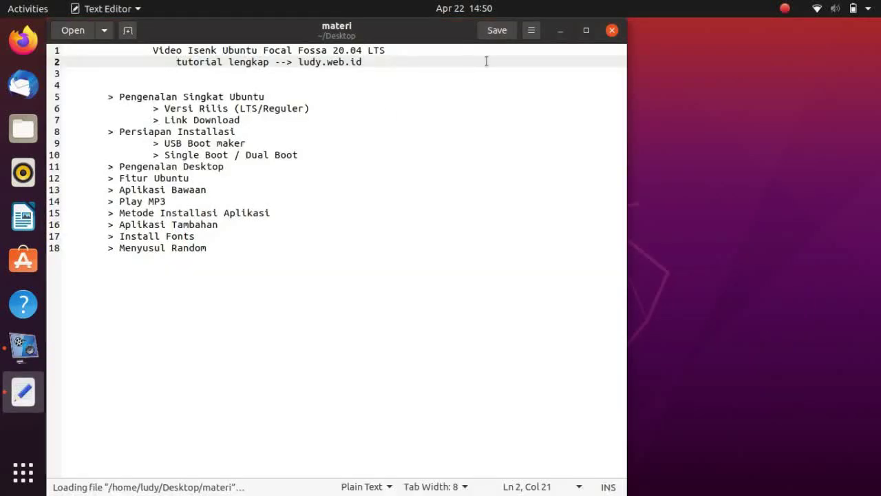
# Move the gedit window aside and check the line 5 heading and line 2 web address
pyautogui.moveTo(433, 37); pyautogui.dragTo(568, 30)
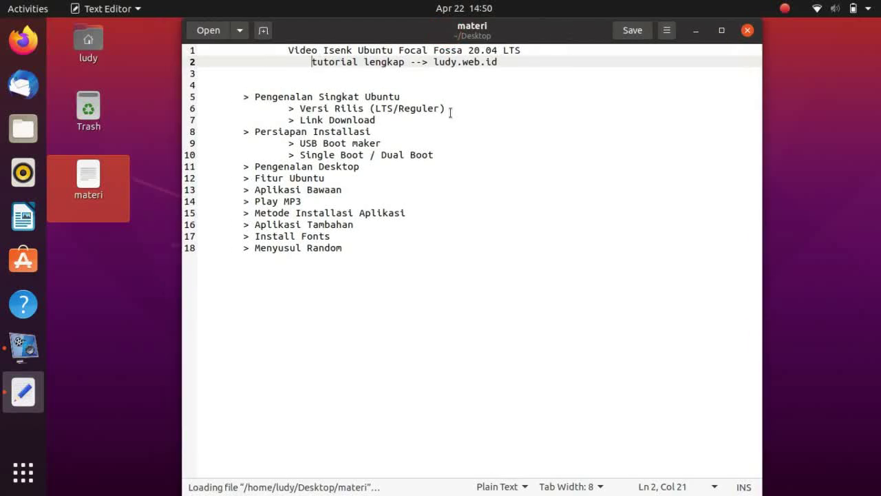
pyautogui.click(437, 96)
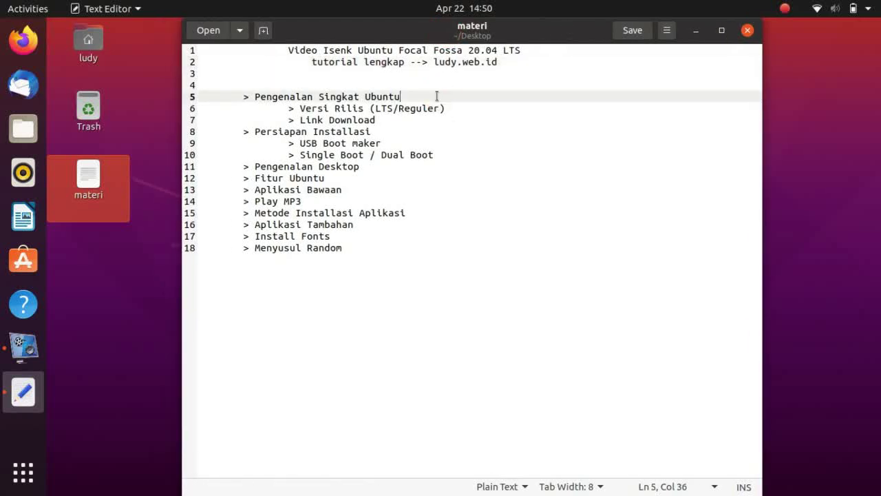
pyautogui.hotkey('ctrl', 'shift', 'Left')
pyautogui.hotkey('ctrl', 'shift', 'Left')
pyautogui.hotkey('ctrl', 'shift', 'Left')
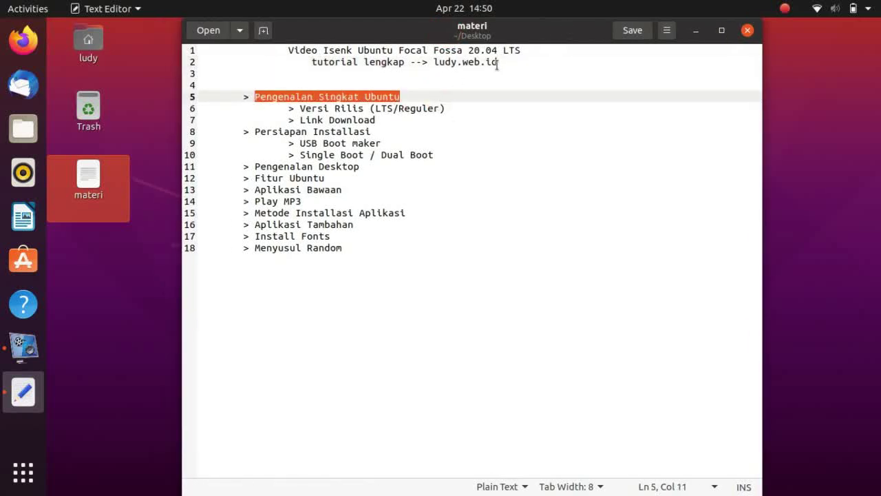
pyautogui.click(497, 64)
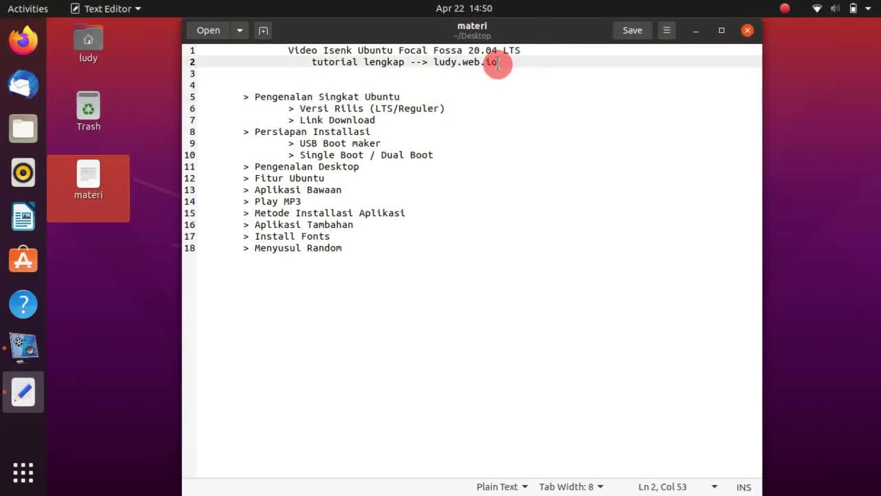
pyautogui.tripleClick(434, 62)
pyautogui.doubleClick(434, 62)
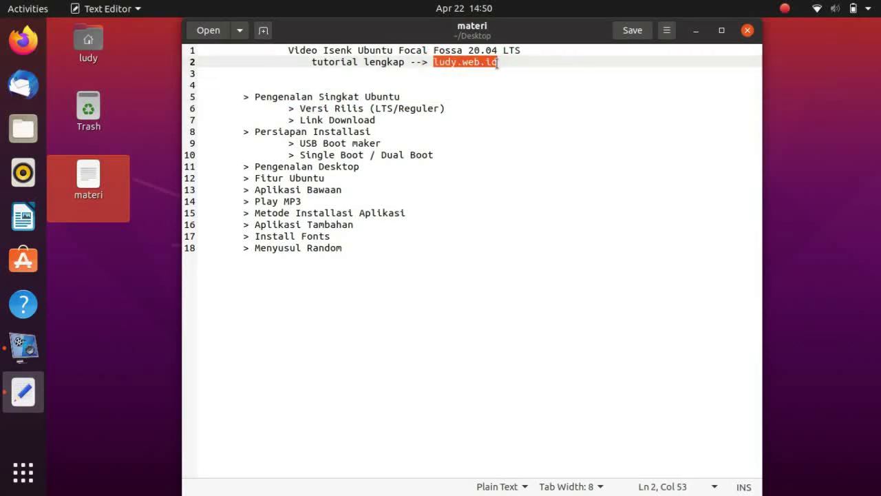
pyautogui.click(495, 116)
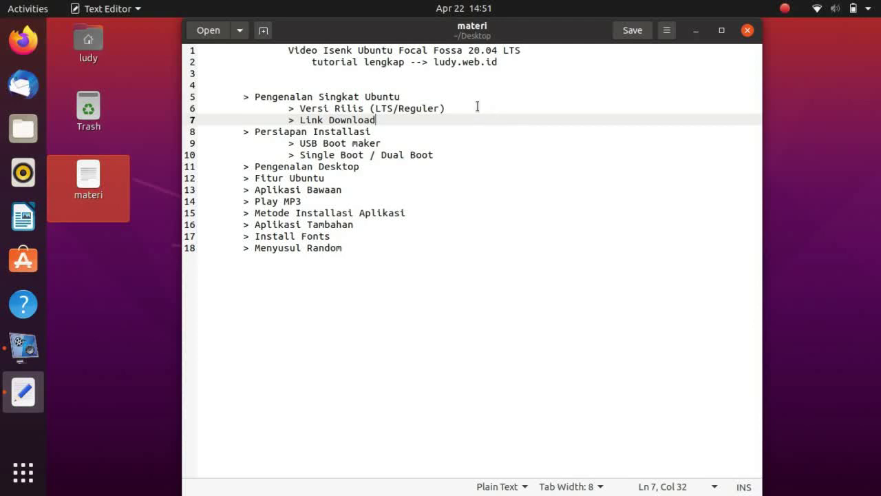
# Add 'GNU/Linux' so line 5 reads 'Pengenalan Singkat Ubuntu GNU/Linux', then launch Firefox
pyautogui.click(445, 97)
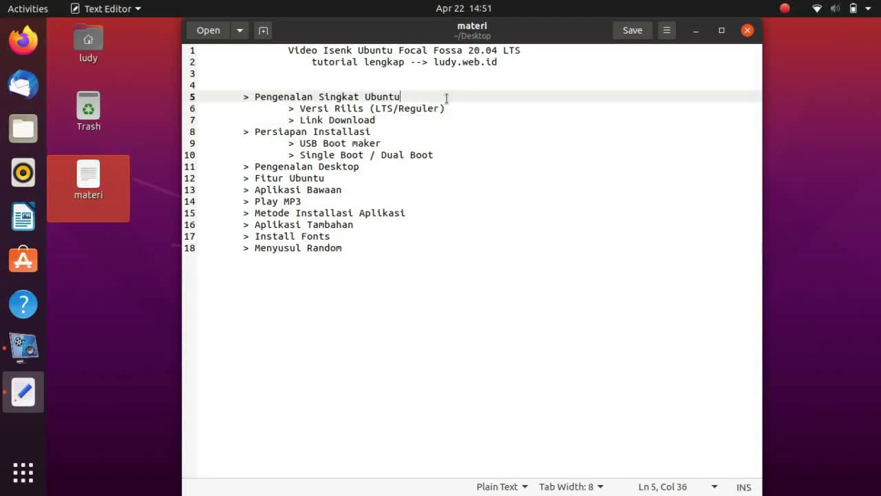
pyautogui.write('GNU/Linux')
pyautogui.click(429, 96)
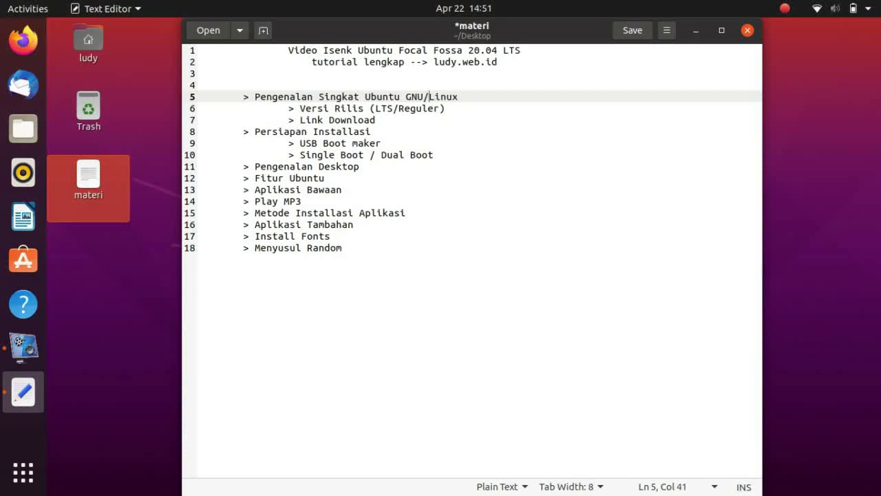
pyautogui.hotkey('ctrl', 'shift', 'Left')
pyautogui.click(429, 96)
pyautogui.hotkey('ctrl', 'shift', 'Right')
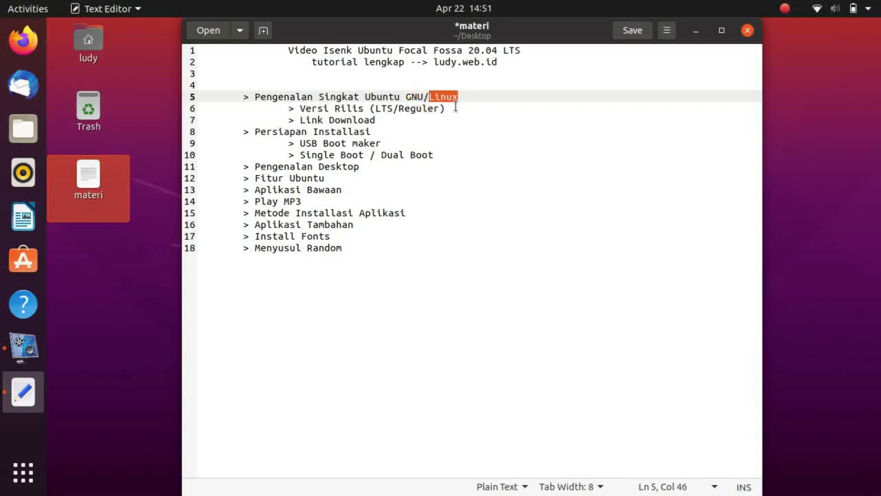
pyautogui.click(485, 96)
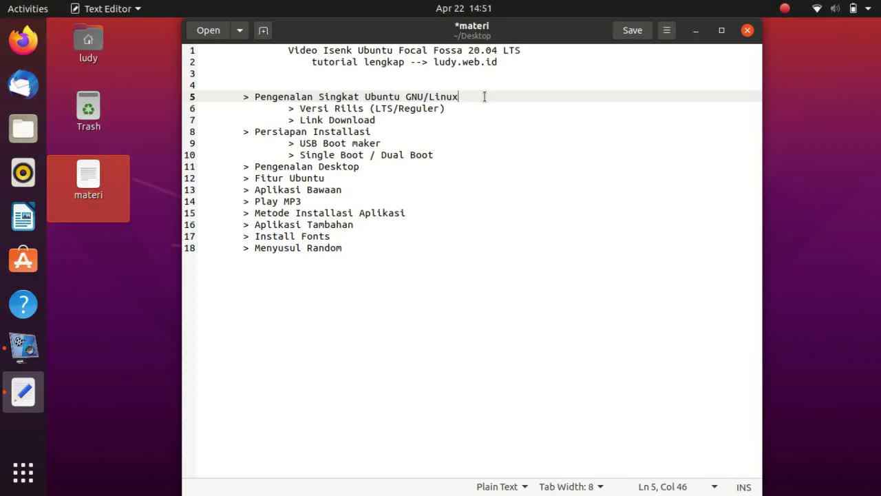
pyautogui.press('Down')
pyautogui.press('Down')
pyautogui.press('Home')
pyautogui.press('Up')
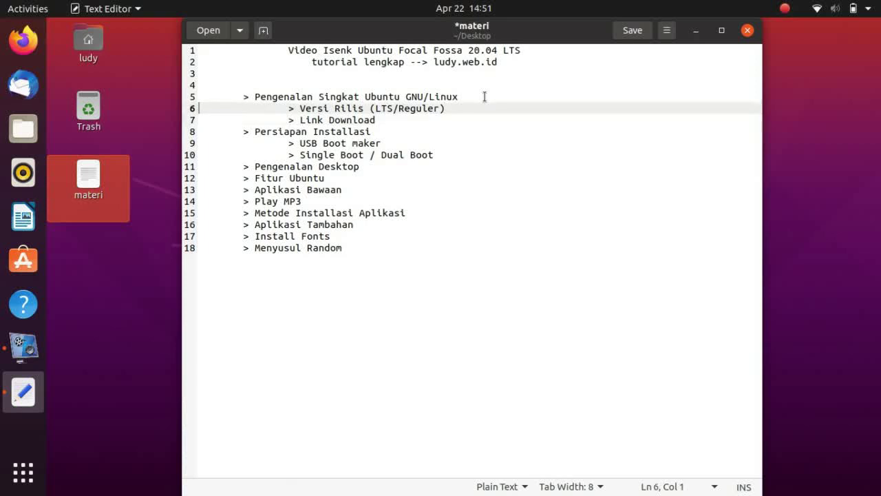
pyautogui.press('Up')
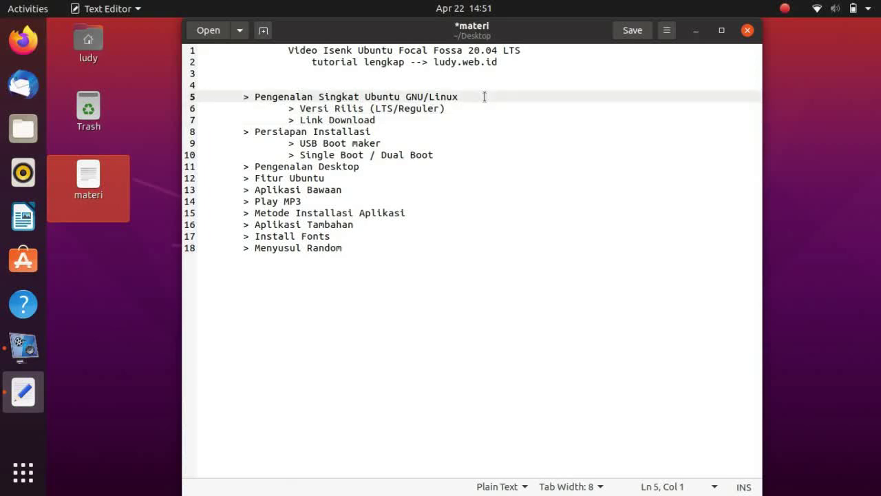
pyautogui.click(23, 40)
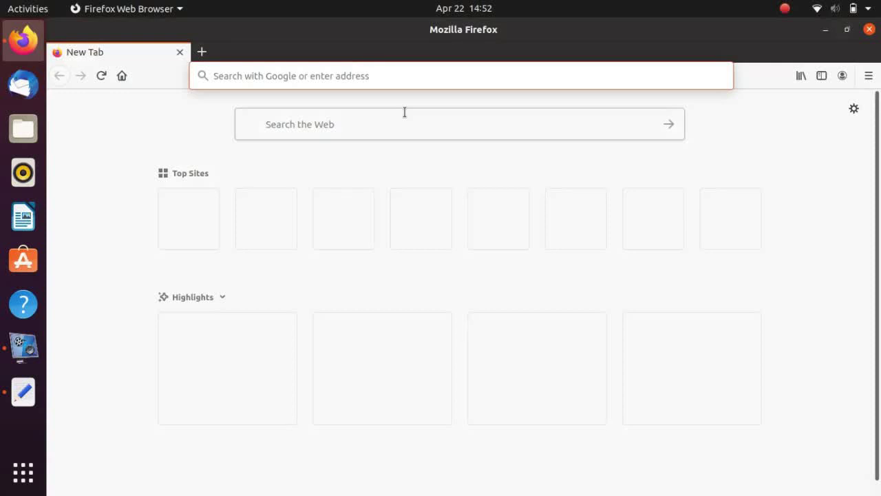
# Google 'distrowatch', open the DistroWatch.com result and scroll through its home page
pyautogui.write('dis')
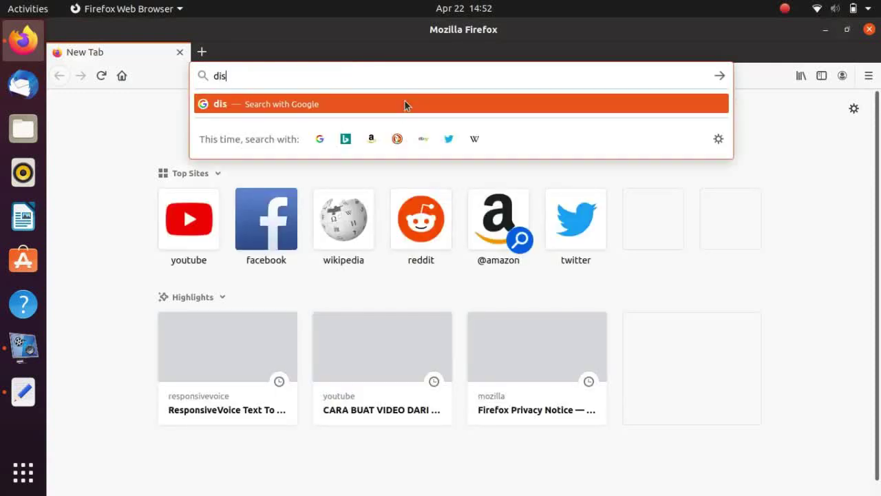
pyautogui.write('trowatch')
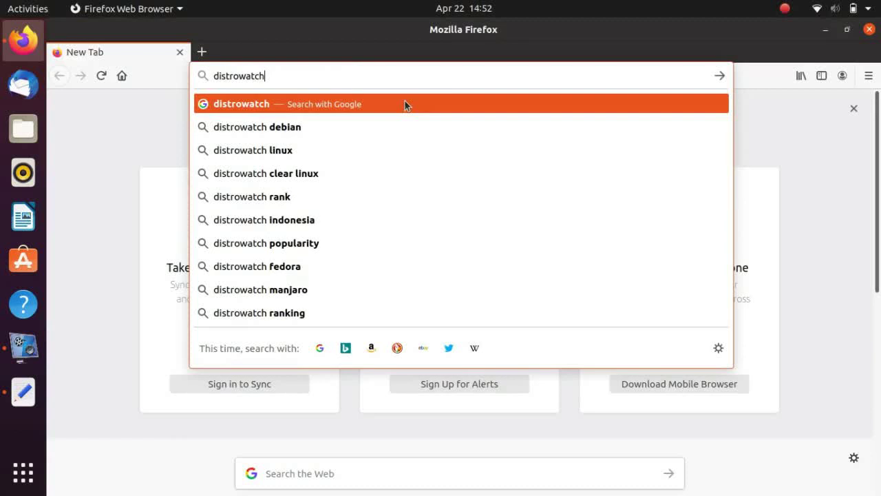
pyautogui.press('Return')
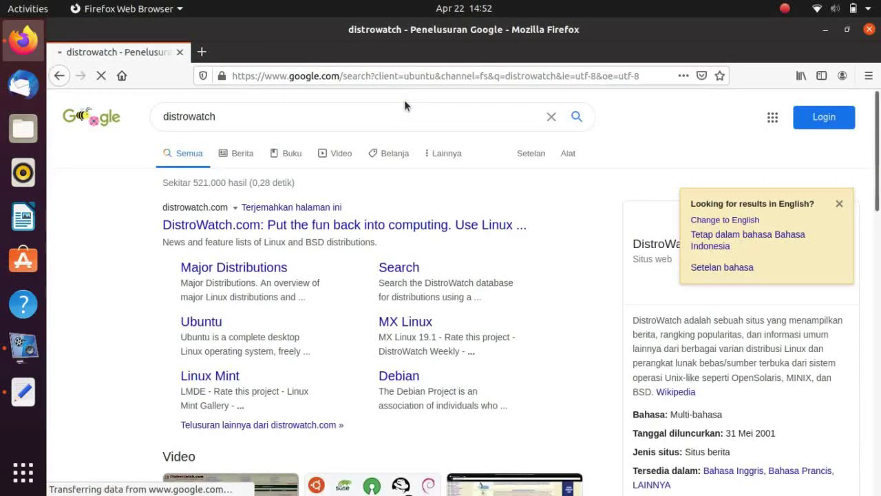
pyautogui.click(267, 229)
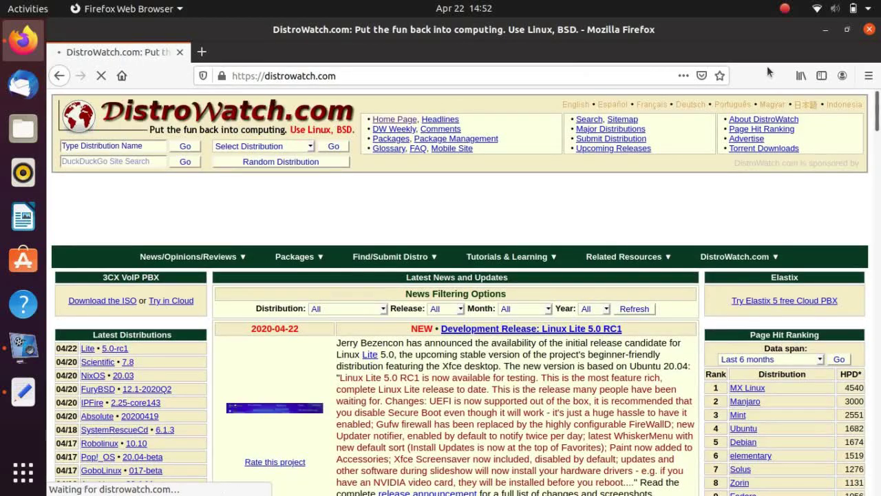
pyautogui.moveTo(876, 109); pyautogui.dragTo(878, 172)
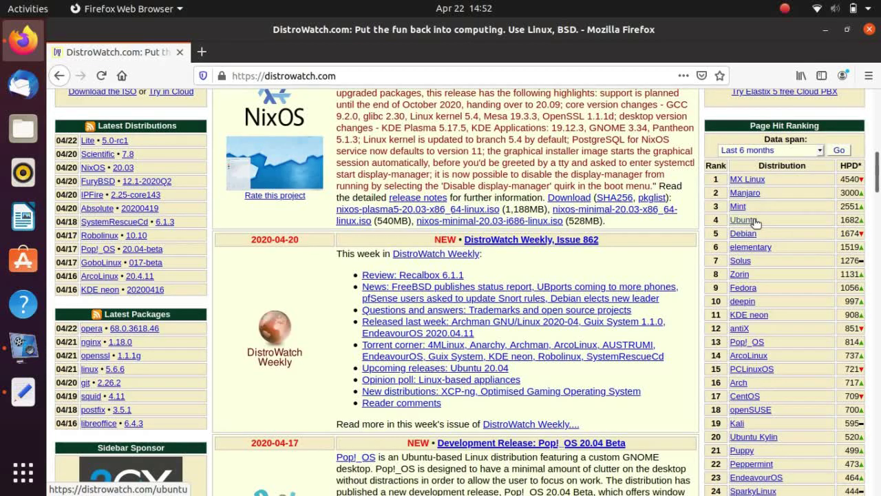
pyautogui.moveTo(878, 173); pyautogui.dragTo(878, 114)
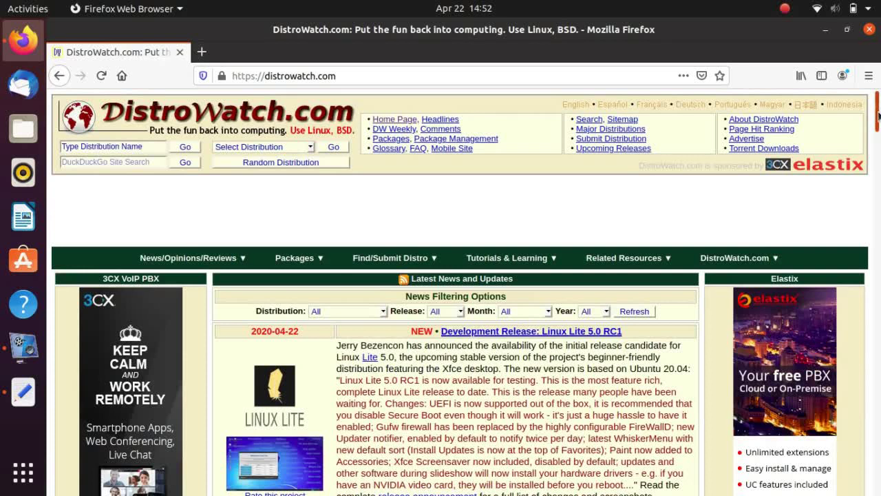
# In a new tab, try loading release.ubuntu.com and then the autofilled ubuntu address
pyautogui.click(202, 52)
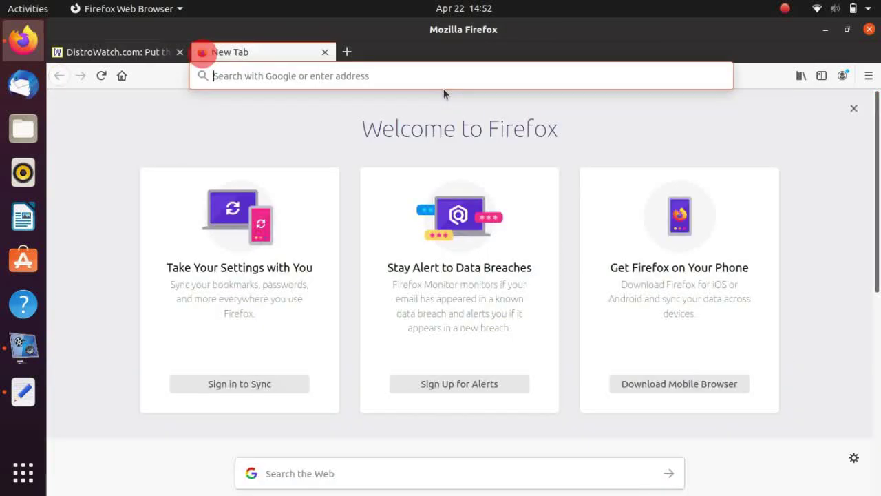
pyautogui.write('releas')
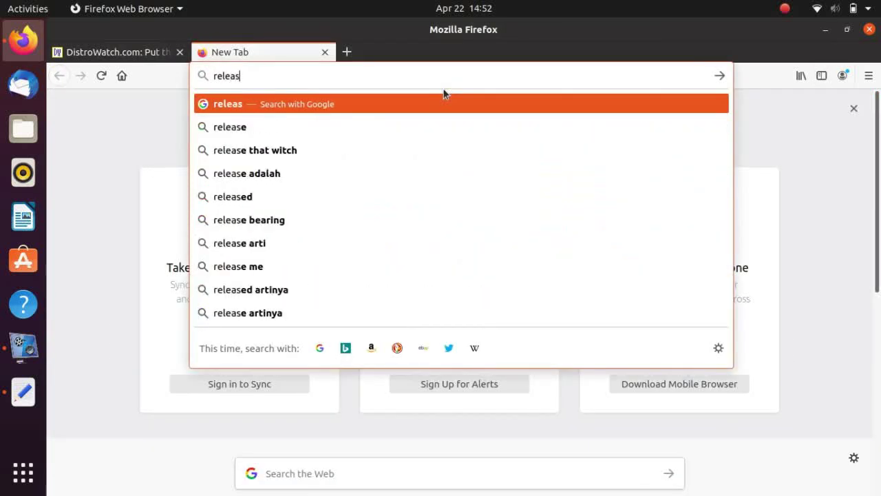
pyautogui.write('e.ubuntu.')
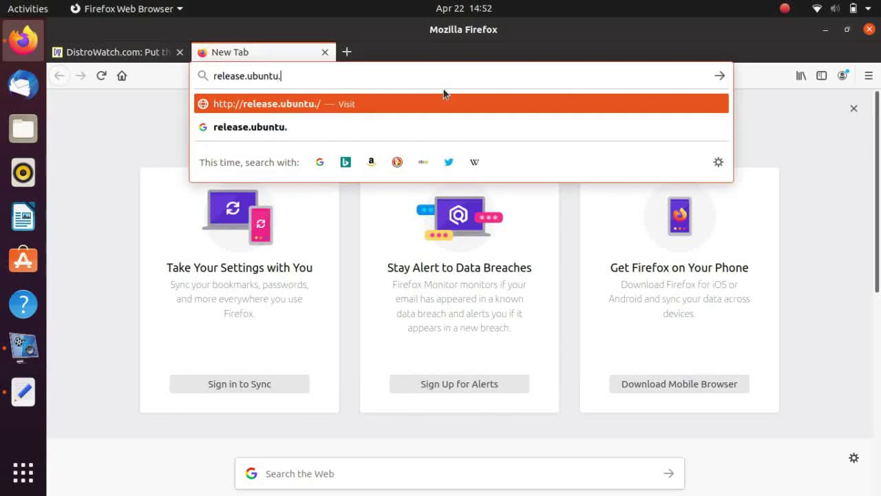
pyautogui.write('com')
pyautogui.press('Return')
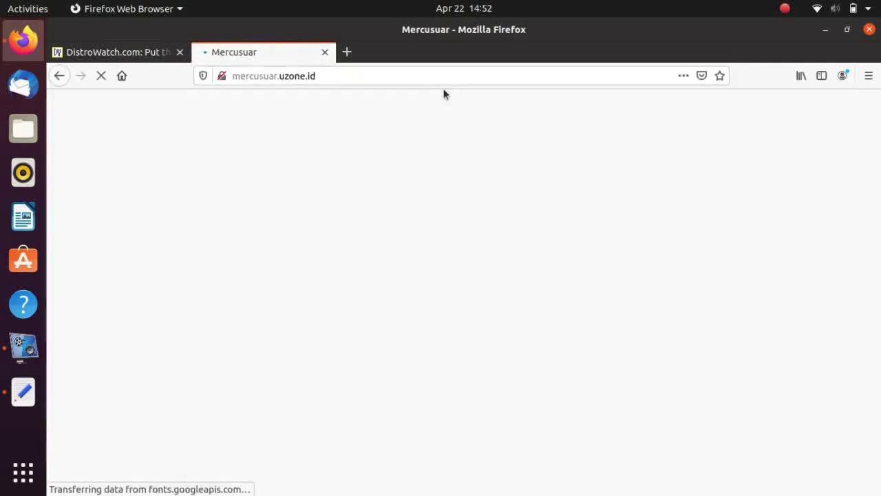
pyautogui.click(353, 71)
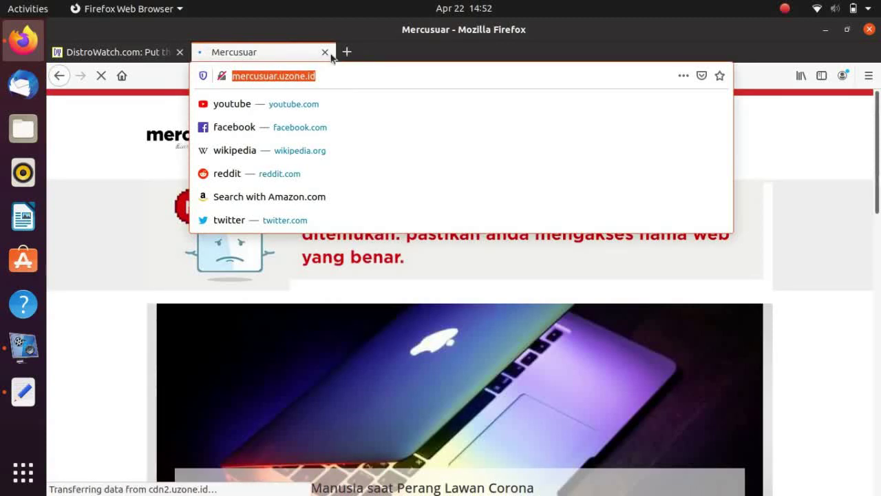
pyautogui.write('relea')
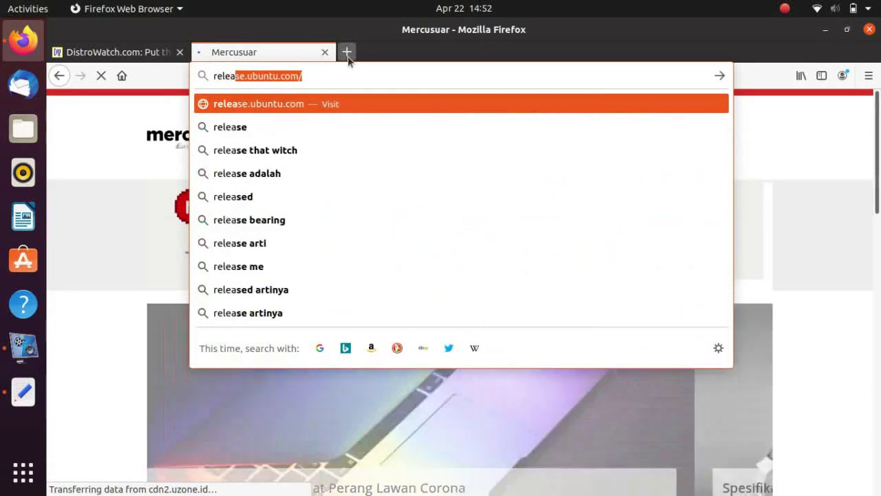
pyautogui.press('BackSpace')
pyautogui.press('BackSpace')
pyautogui.press('BackSpace')
pyautogui.press('BackSpace')
pyautogui.press('BackSpace')
pyautogui.press('BackSpace')
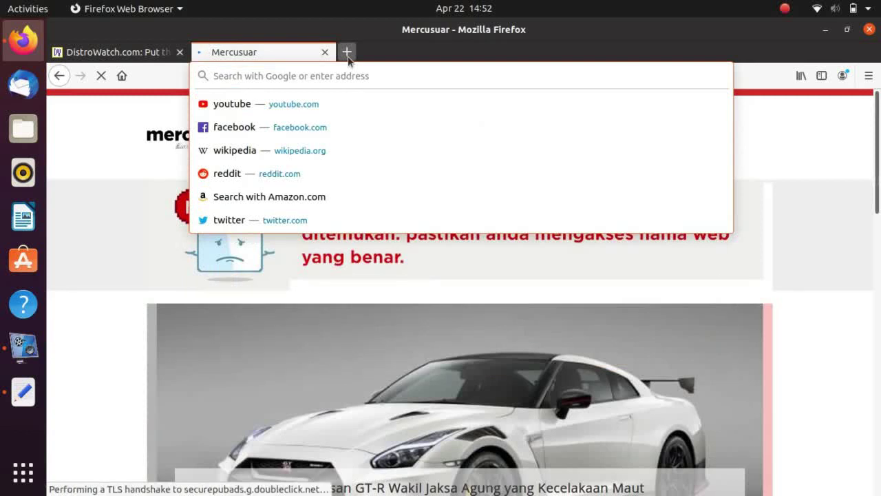
pyautogui.write('ubuntu')
pyautogui.press('Return')
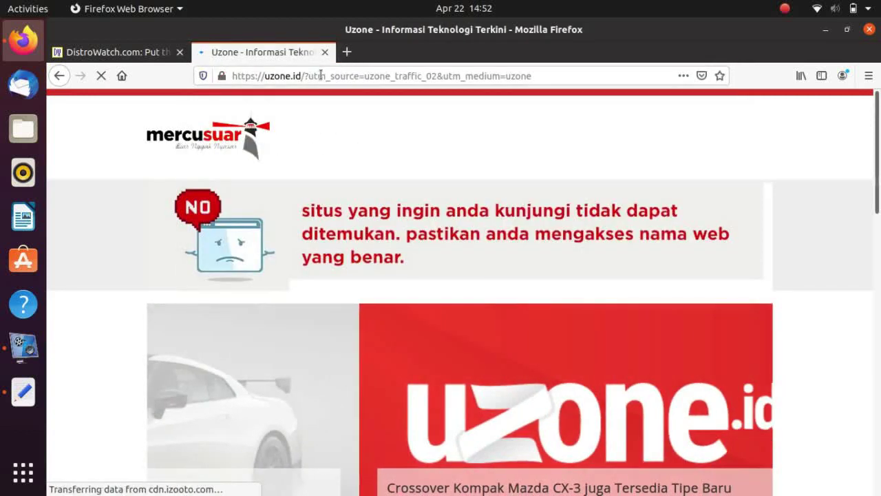
# Replace the redirected Uzone tab with a new tab loading ubuntu.com
pyautogui.click(347, 51)
pyautogui.click(325, 53)
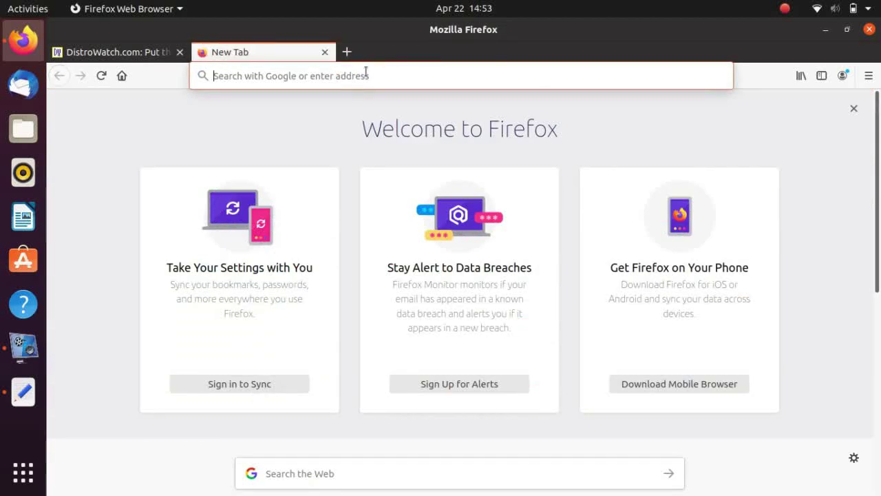
pyautogui.write('ubuntu')
pyautogui.press('Return')
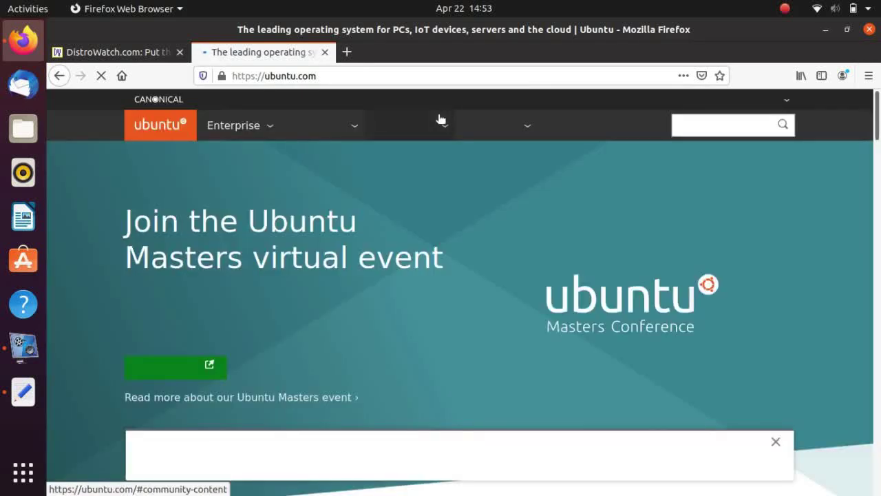
# Close the stray terminal and show ubuntu.com's Download options for 18.04 LTS and 19.10
pyautogui.hotkey('ctrl', 'alt', 't')
pyautogui.hotkey('ctrl', 'd')
pyautogui.moveTo(879, 147); pyautogui.dragTo(876, 122)
pyautogui.click(472, 131)
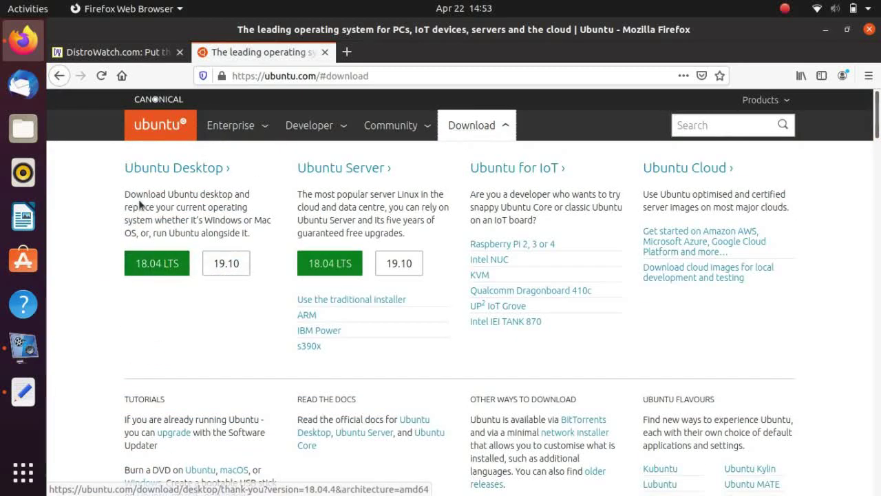
pyautogui.click(158, 270)
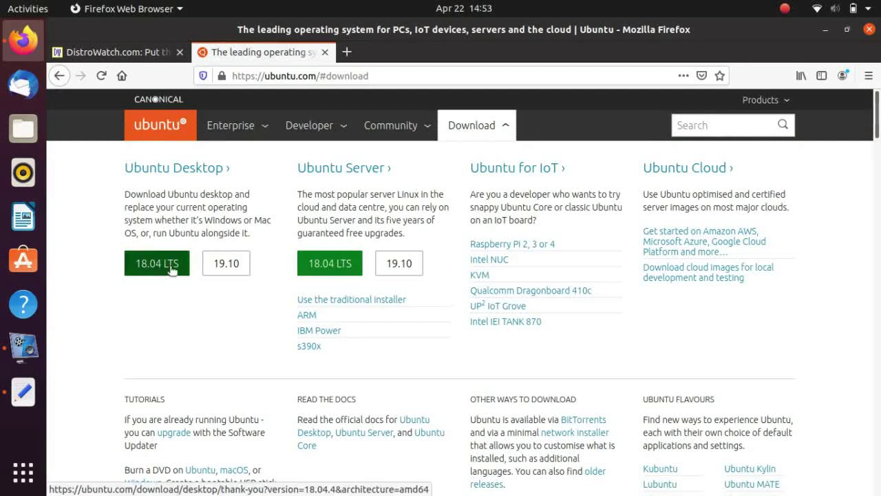
pyautogui.click(158, 270)
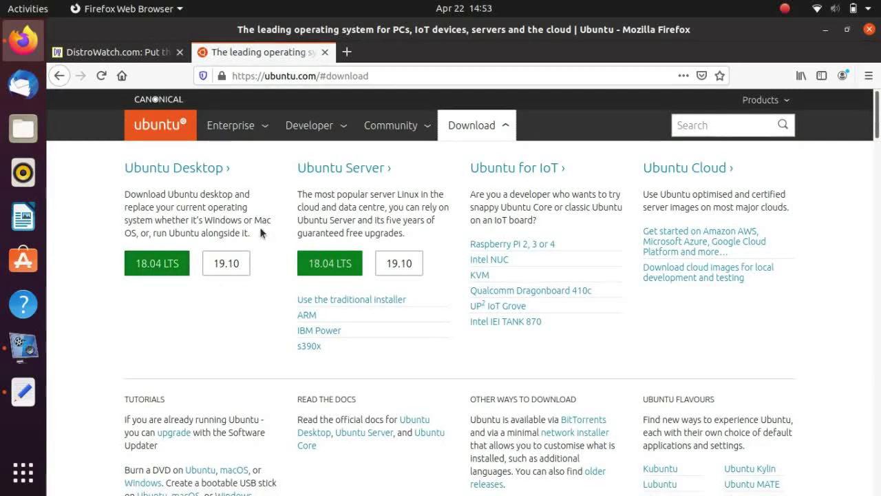
pyautogui.click(347, 52)
# Search 'ubuntu focal fossa beta', open releases.ubuntu.com/20.04 and scroll to the ISO file list
pyautogui.write('ubun')
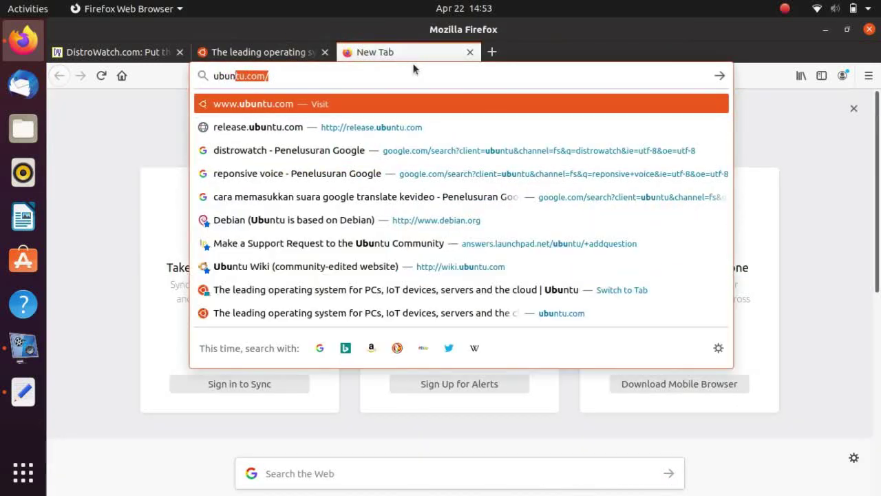
pyautogui.write('tu focal fossa')
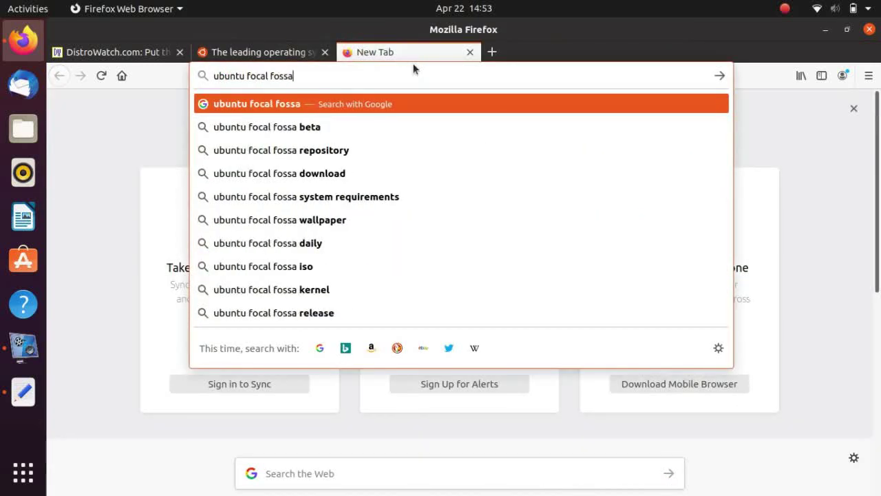
pyautogui.press('Down')
pyautogui.press('Return')
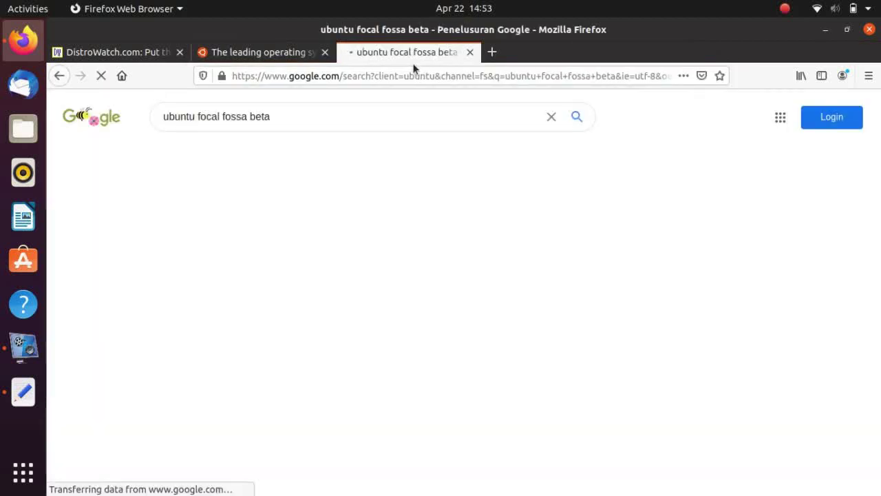
pyautogui.click(198, 224)
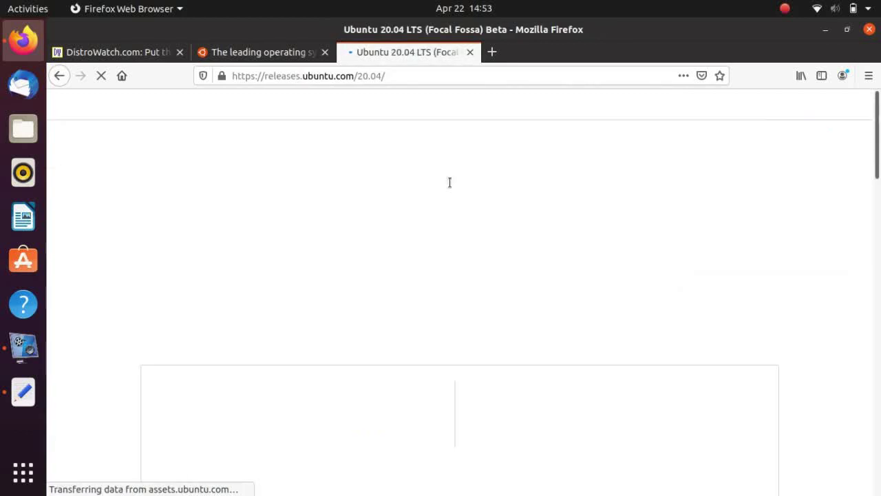
pyautogui.scroll(-2, 870, 145)
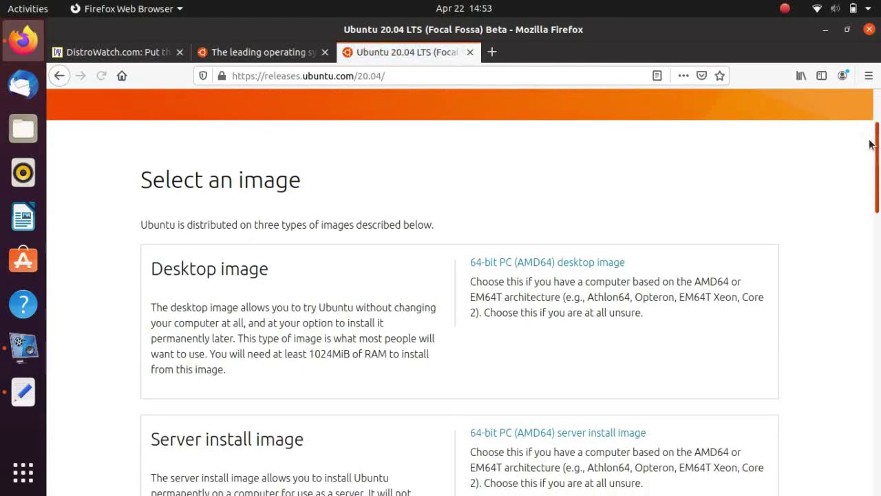
pyautogui.scroll(-1, 871, 145)
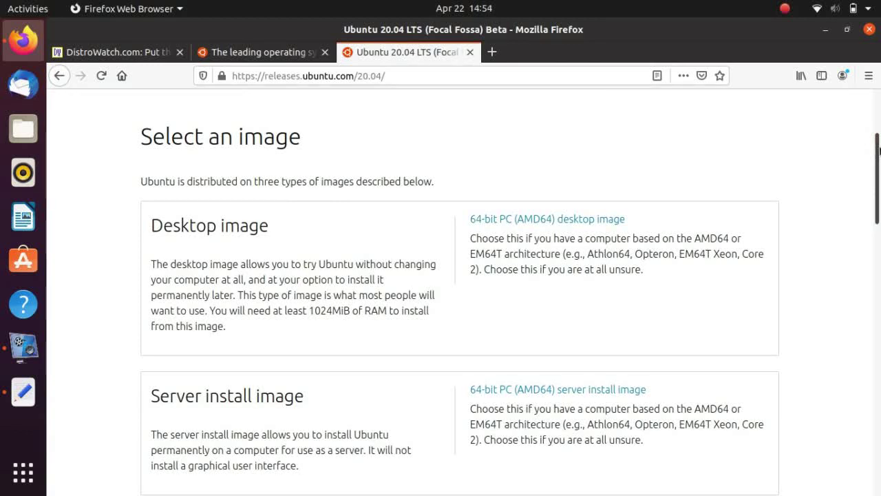
pyautogui.scroll(-2, 879, 150)
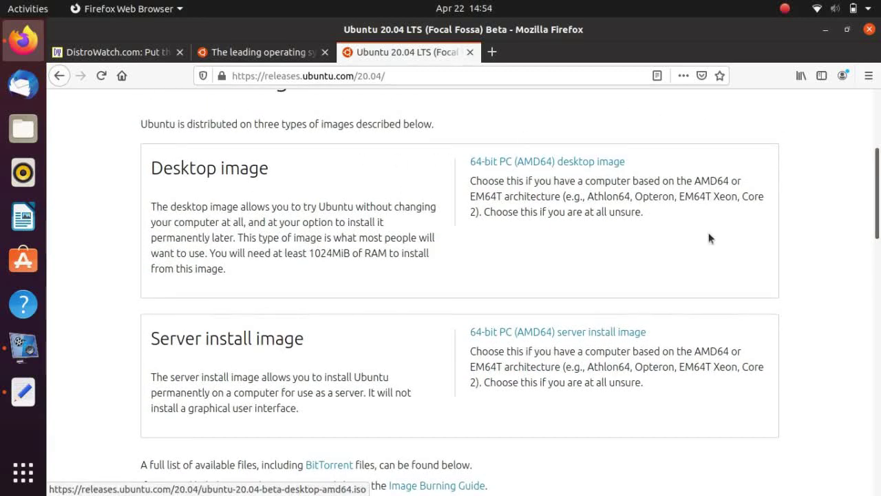
pyautogui.click(879, 334)
pyautogui.moveTo(879, 335); pyautogui.dragTo(879, 372)
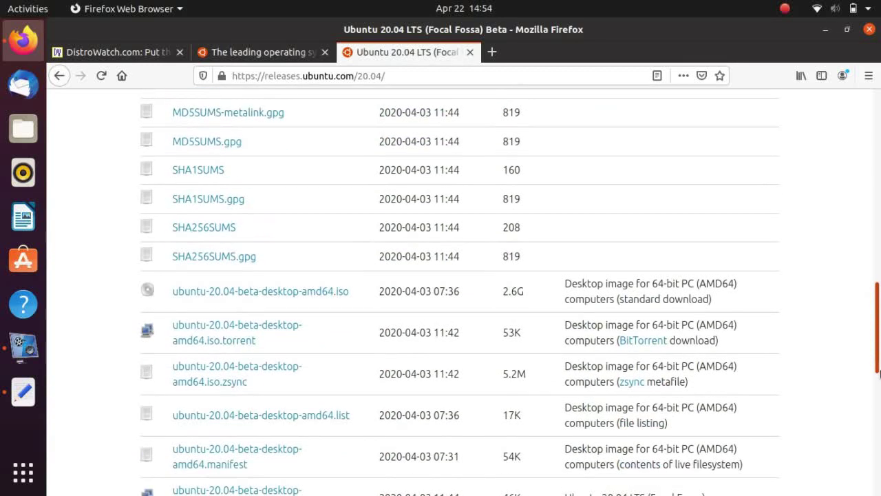
pyautogui.moveTo(879, 372); pyautogui.dragTo(529, 157)
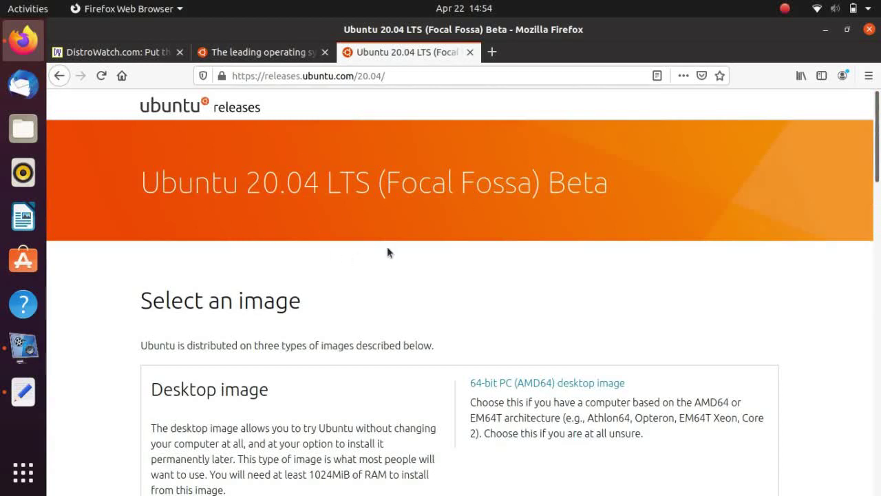
# Close the DistroWatch and ubuntu.com tabs, leaving only the 20.04 releases tab
pyautogui.click(236, 52)
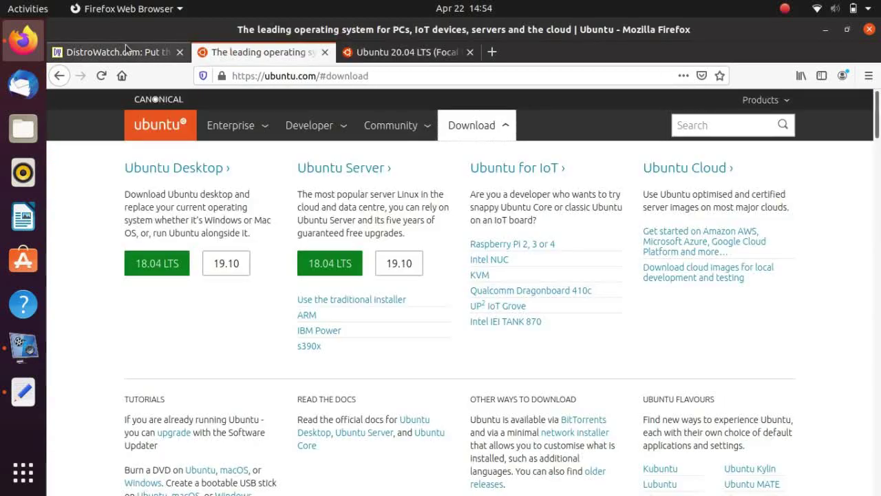
pyautogui.click(125, 50)
pyautogui.click(180, 53)
pyautogui.click(181, 53)
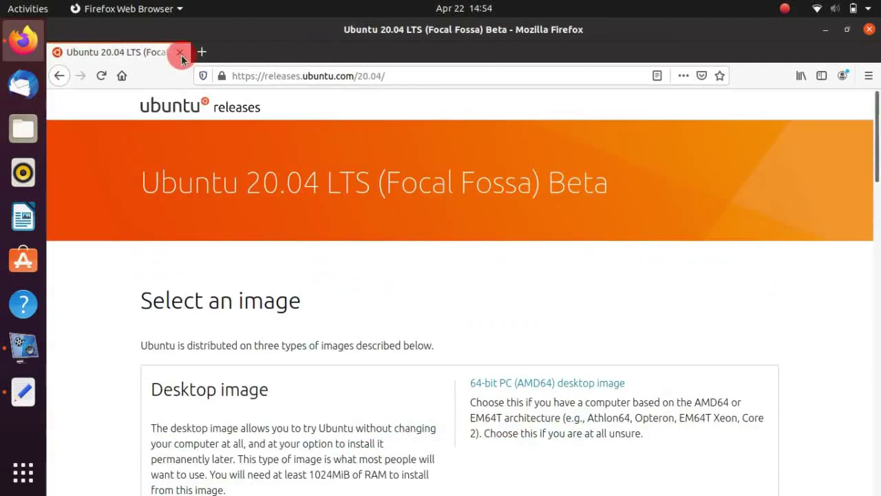
# Confirm Firefox version 75.0 in About Firefox, then bring Text Editor forward
pyautogui.click(869, 76)
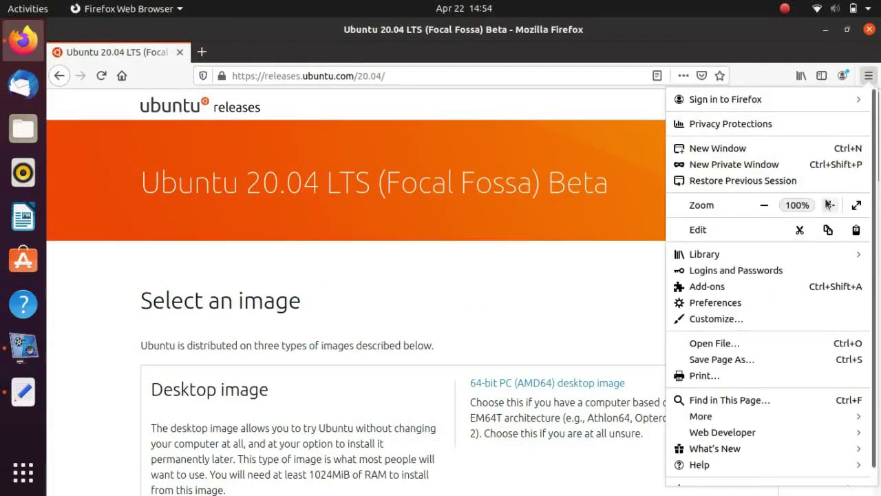
pyautogui.click(777, 464)
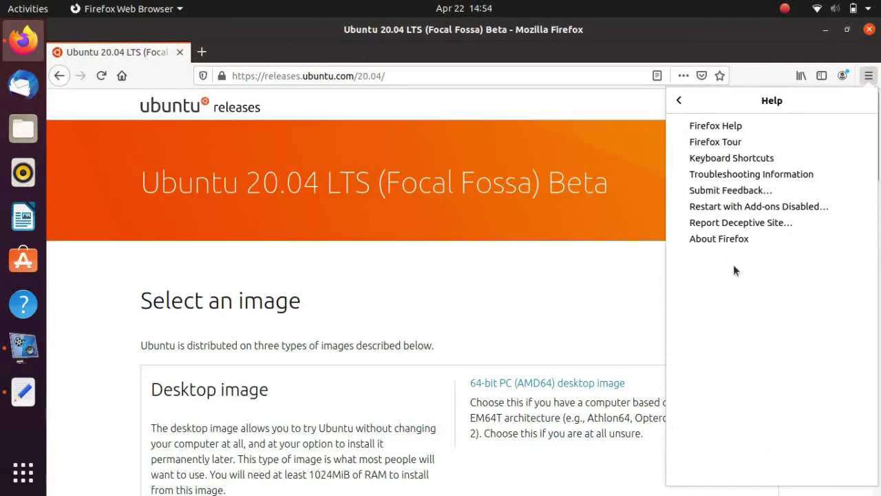
pyautogui.click(717, 239)
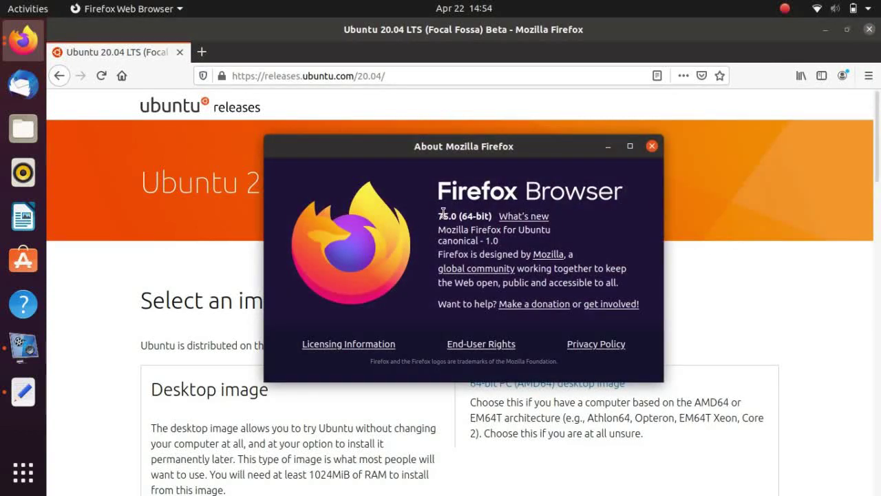
pyautogui.moveTo(439, 214); pyautogui.dragTo(490, 219)
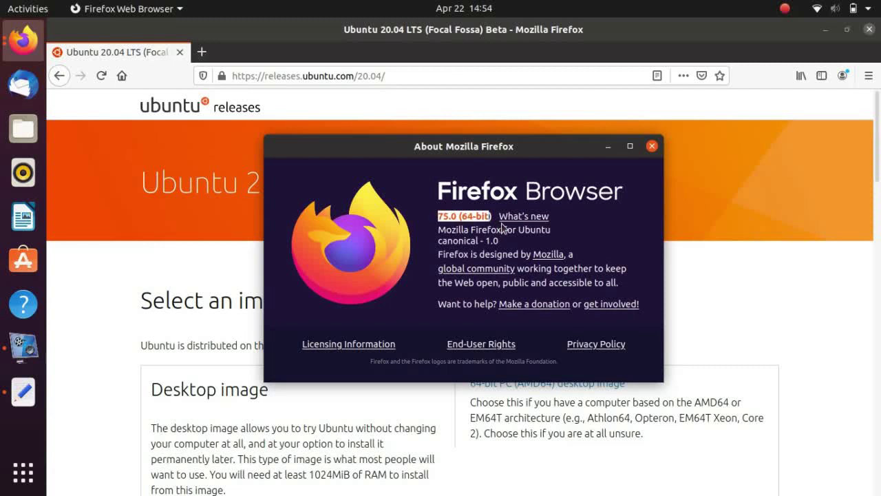
pyautogui.click(652, 146)
pyautogui.click(23, 391)
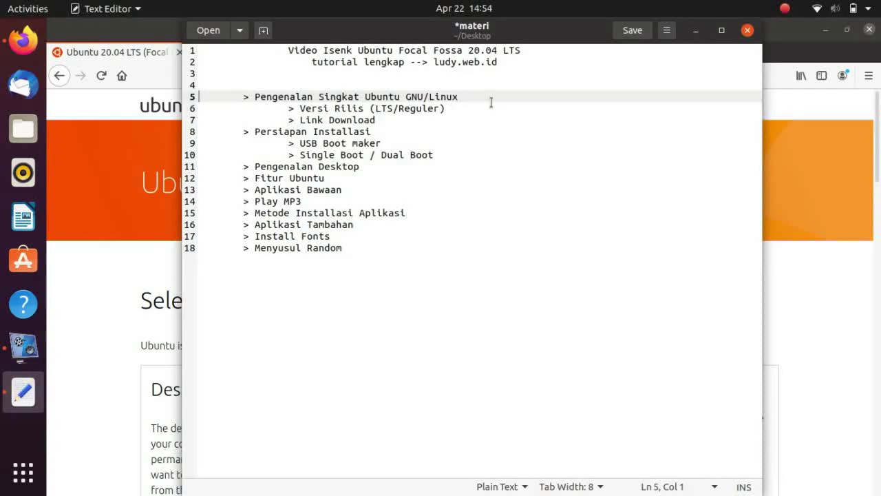
# Go to the 'Link Download' line in the notes, then switch back to Firefox
pyautogui.click(468, 119)
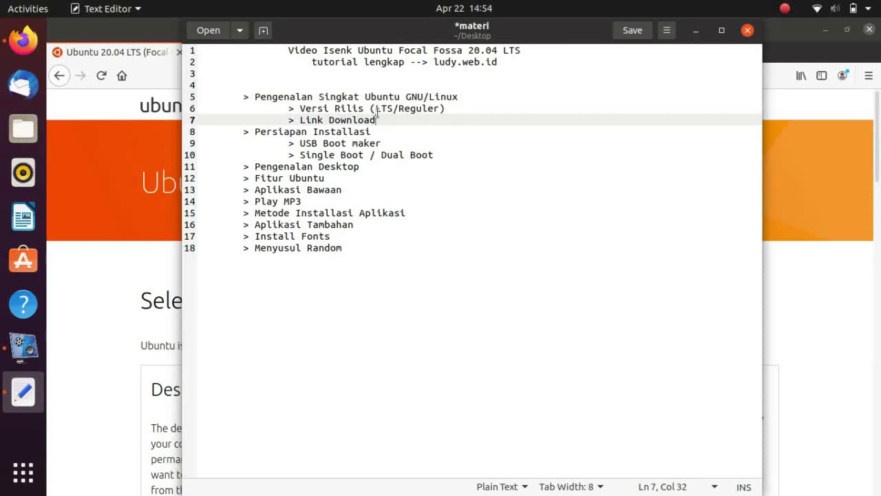
pyautogui.click(143, 55)
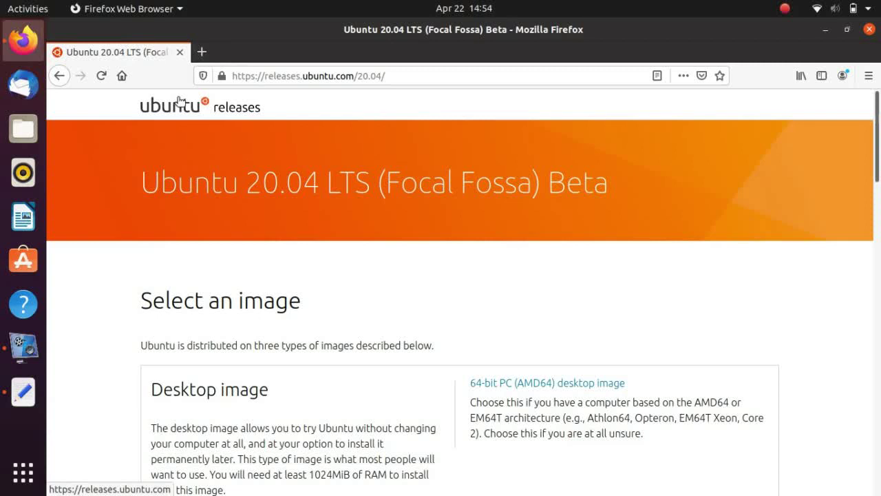
pyautogui.click(202, 52)
pyautogui.write('ubuntu.com/')
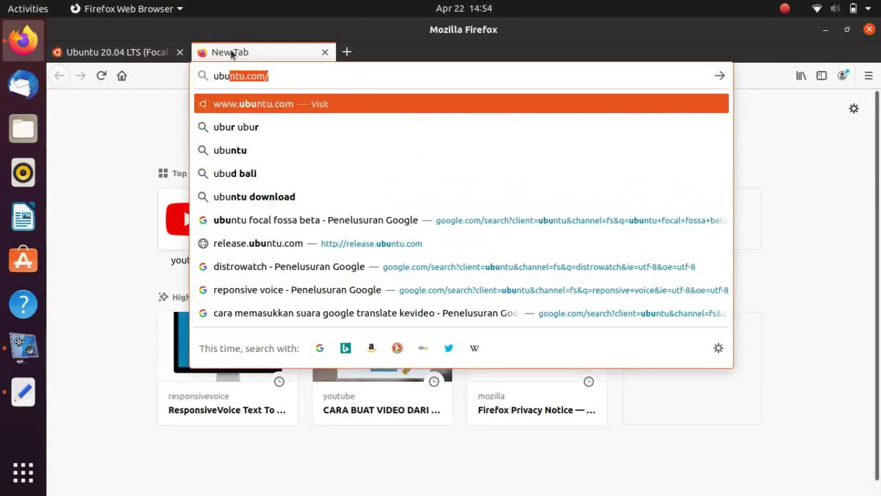
pyautogui.press('Return')
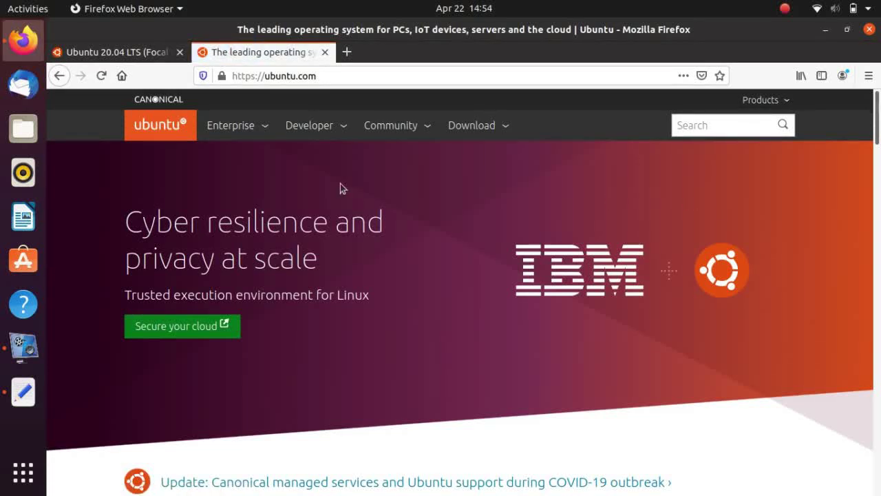
pyautogui.click(475, 127)
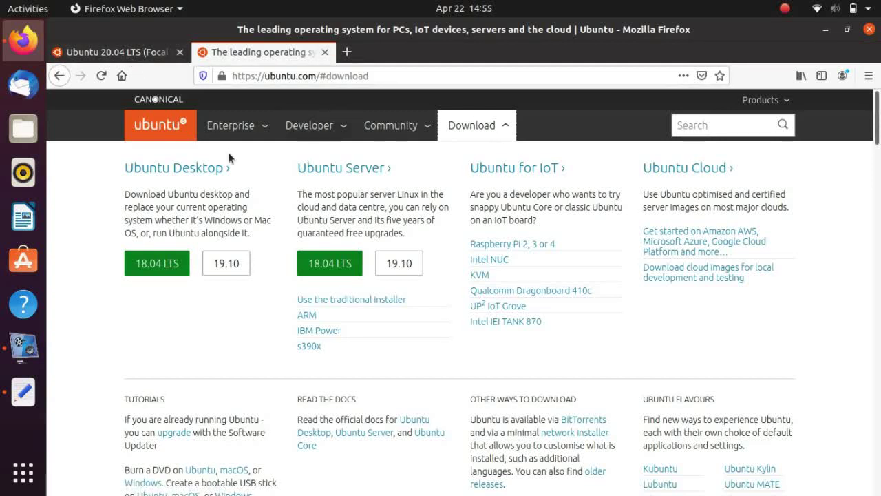
pyautogui.click(156, 268)
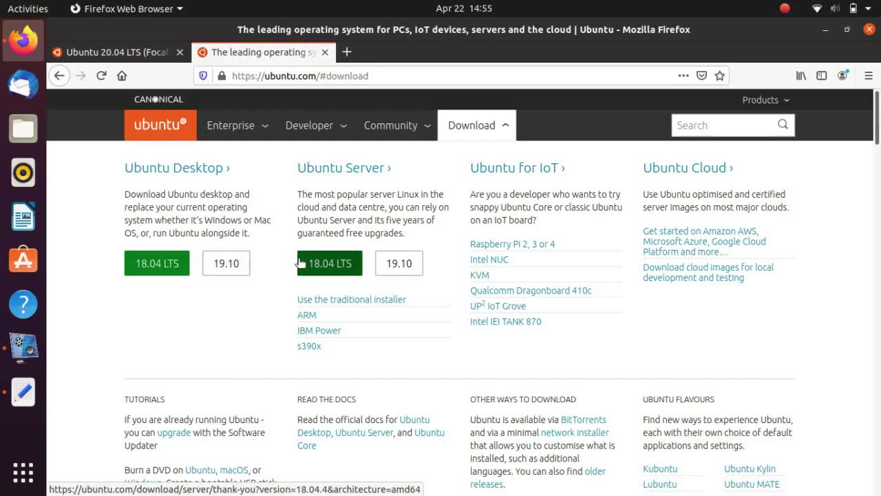
pyautogui.click(325, 52)
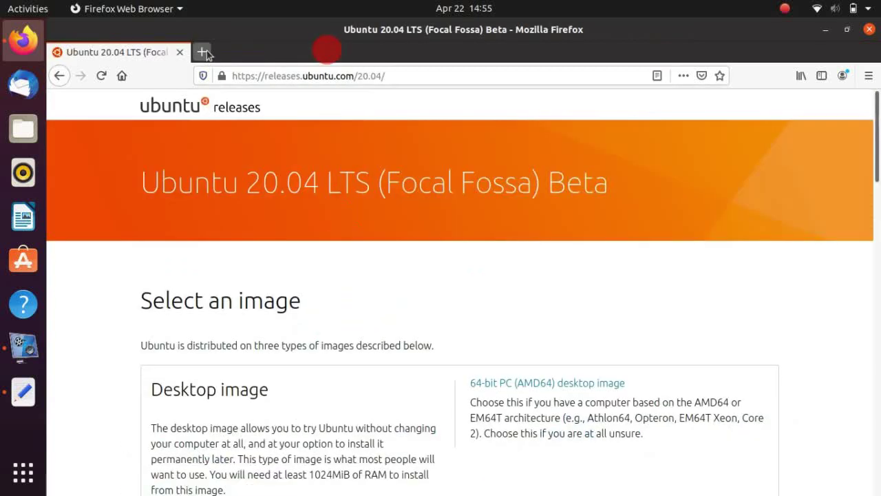
# Delete outline lines 5–7, the 'Pengenalan Singkat Ubuntu GNU/Linux' section, then return to Firefox
pyautogui.click(23, 391)
pyautogui.click(417, 128)
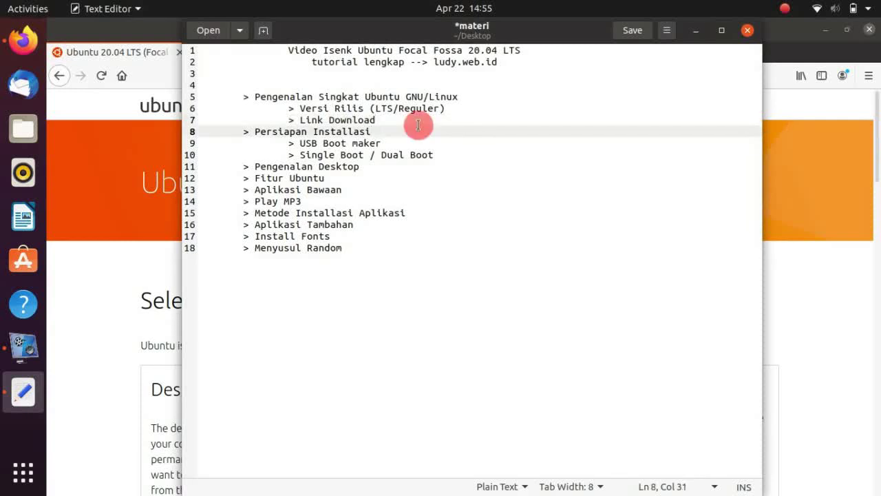
pyautogui.click(414, 121)
pyautogui.click(473, 95)
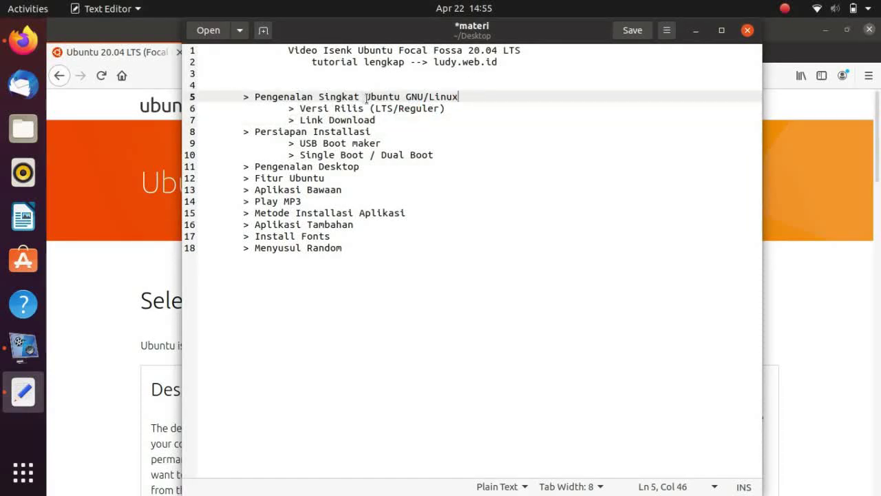
pyautogui.moveTo(363, 97); pyautogui.dragTo(458, 97)
pyautogui.click(469, 96)
pyautogui.click(409, 122)
pyautogui.hotkey('shift', 'Up')
pyautogui.keyDown('shift'); pyautogui.click(242, 97); pyautogui.keyUp('shift')
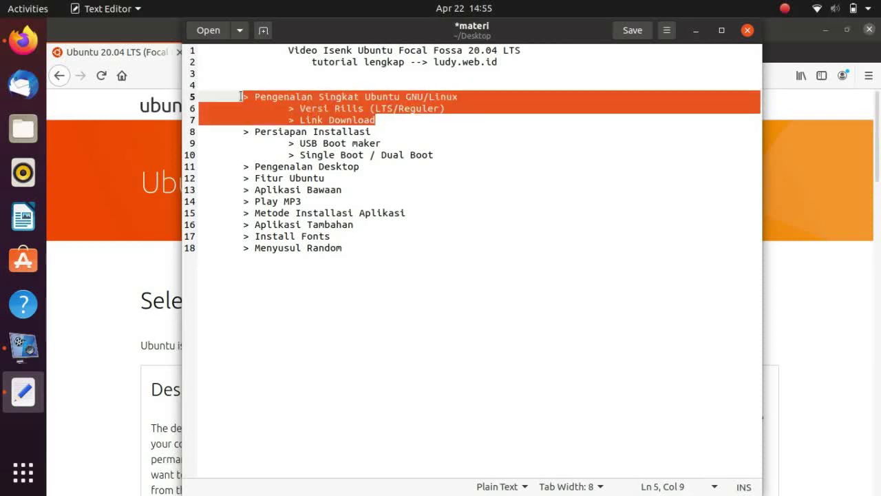
pyautogui.press('Delete')
pyautogui.press('Delete')
pyautogui.press('Delete')
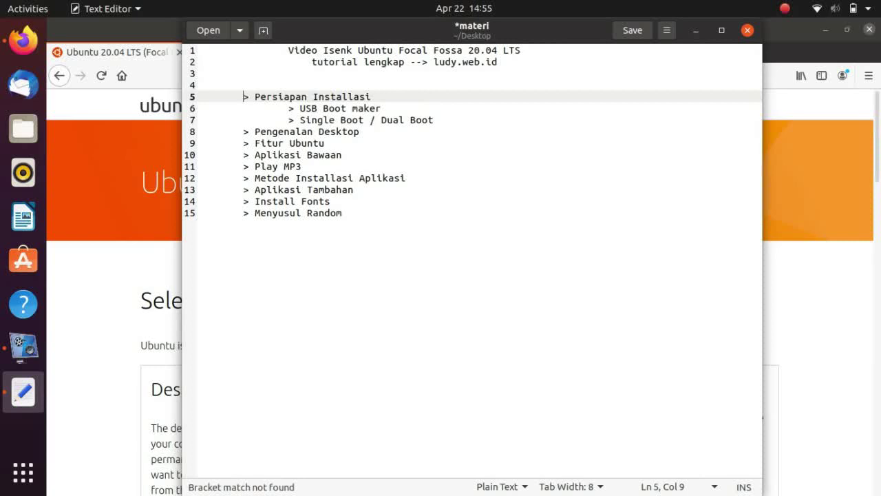
pyautogui.click(153, 36)
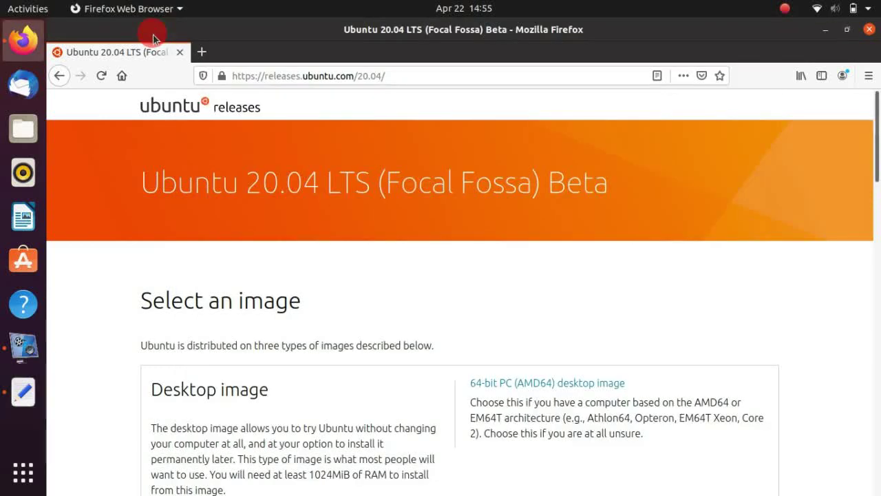
# In a new tab, Google 'etcher' and open the 'Etcher - Balena' site
pyautogui.click(208, 53)
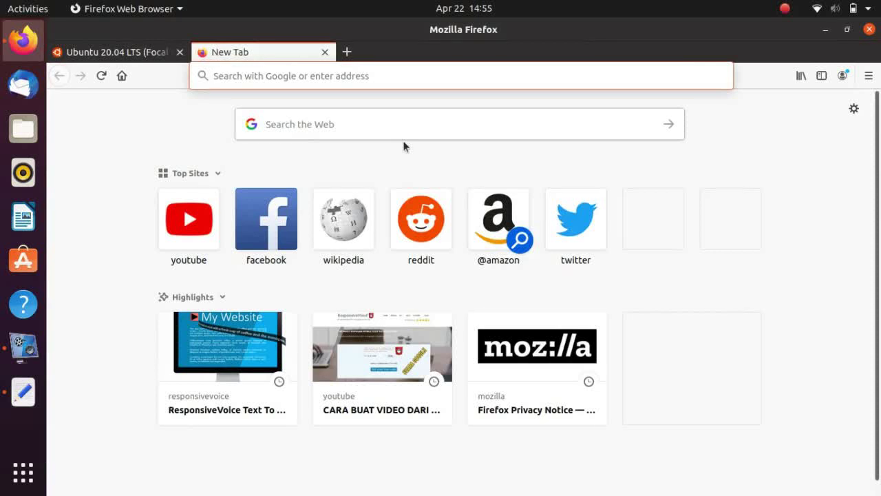
pyautogui.write('i')
pyautogui.press('BackSpace')
pyautogui.write('etcher')
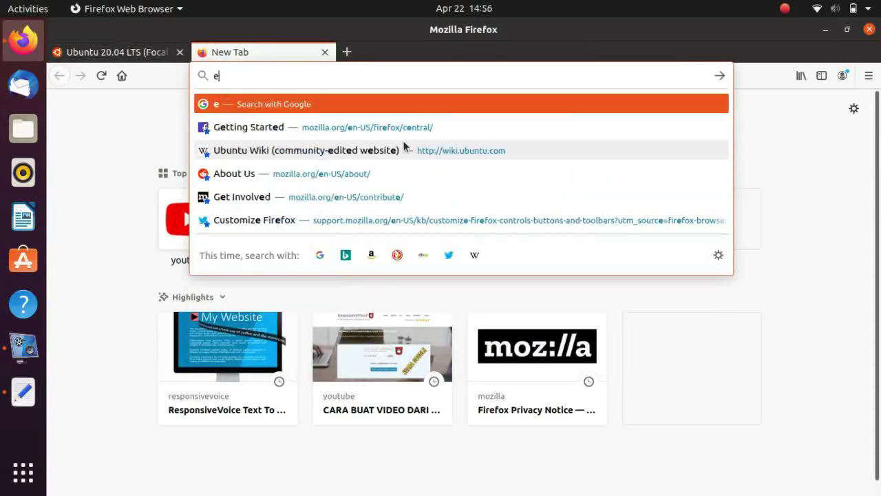
pyautogui.press('Return')
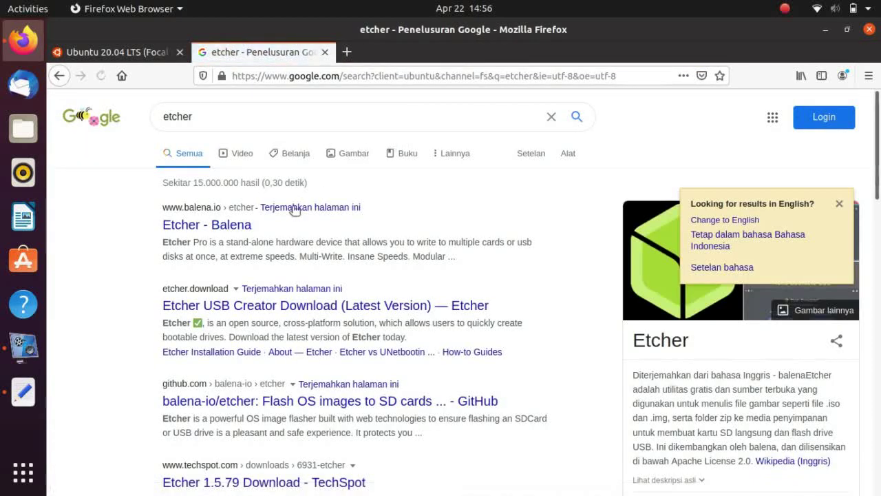
pyautogui.click(226, 226)
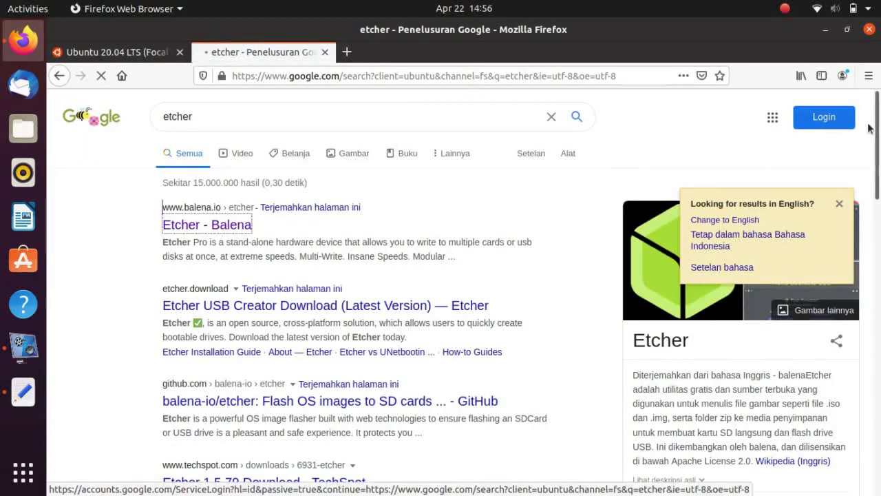
# In another new tab, Google 'rufus' and open the official Rufus website
pyautogui.click(348, 52)
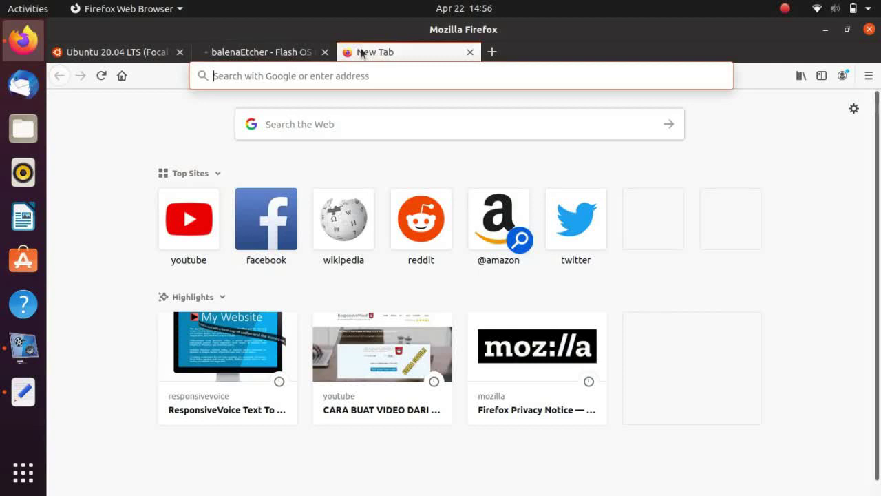
pyautogui.write('rufus')
pyautogui.press('Return')
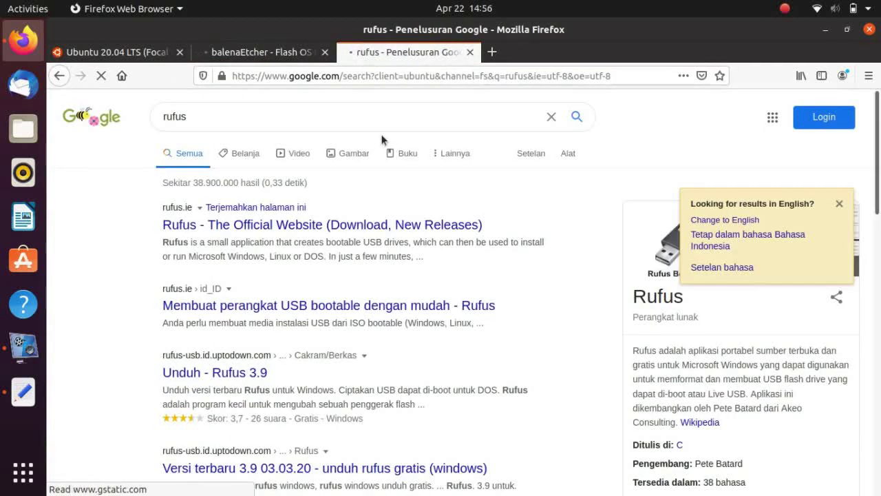
pyautogui.click(385, 224)
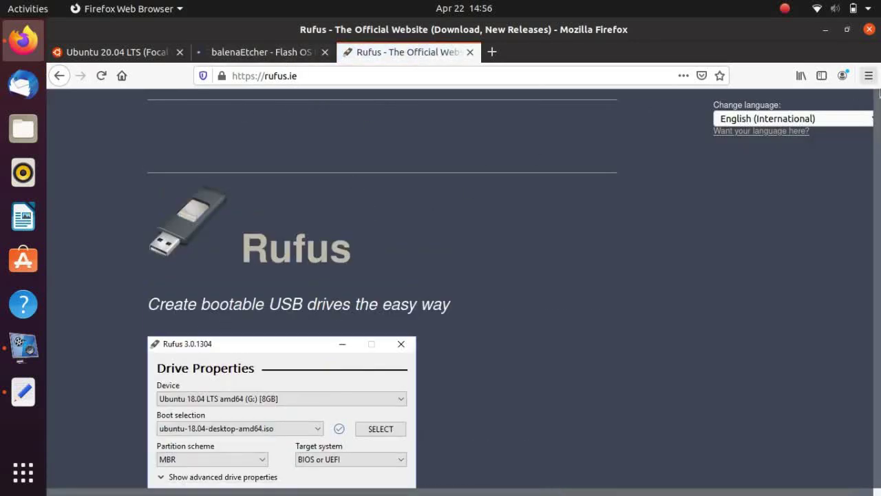
# Scroll rufus.ie to the Rufus app screenshot, then switch to the balenaEtcher tab
pyautogui.moveTo(880, 93); pyautogui.dragTo(880, 127)
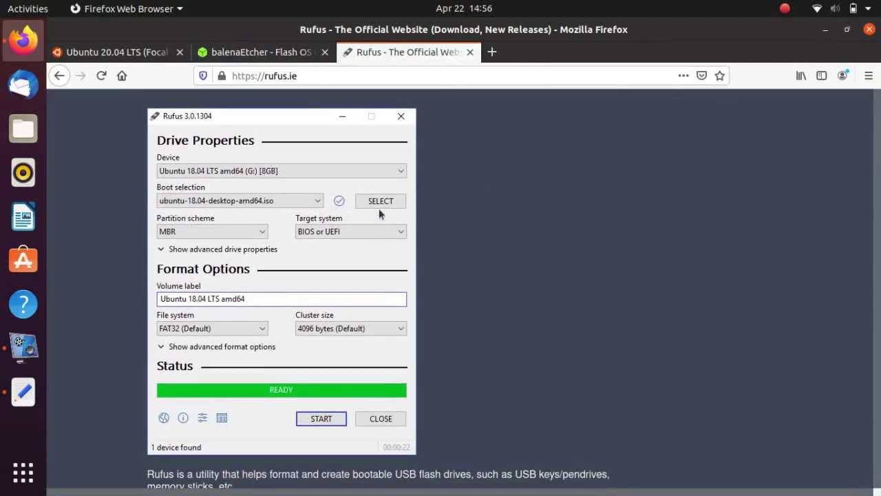
pyautogui.click(273, 171)
pyautogui.click(319, 171)
pyautogui.click(260, 49)
pyautogui.scroll(-3, 879, 127)
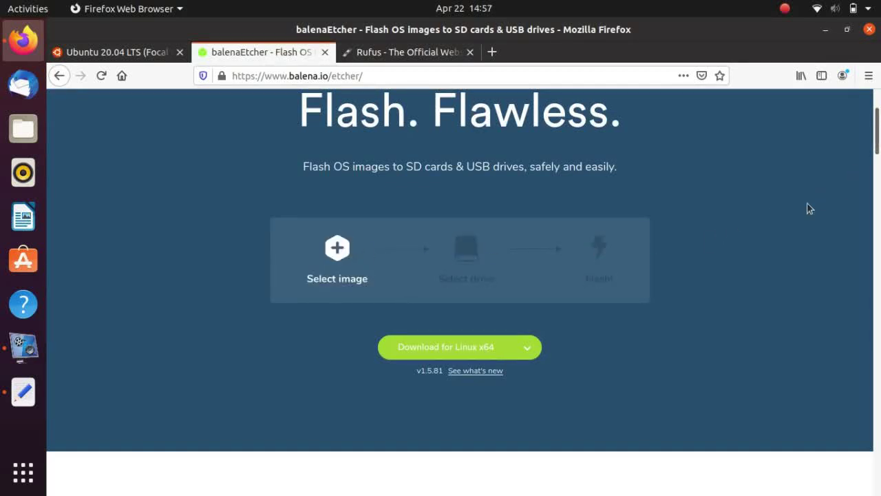
# Check Etcher's other download builds, then close the balenaEtcher and Rufus tabs
pyautogui.click(531, 348)
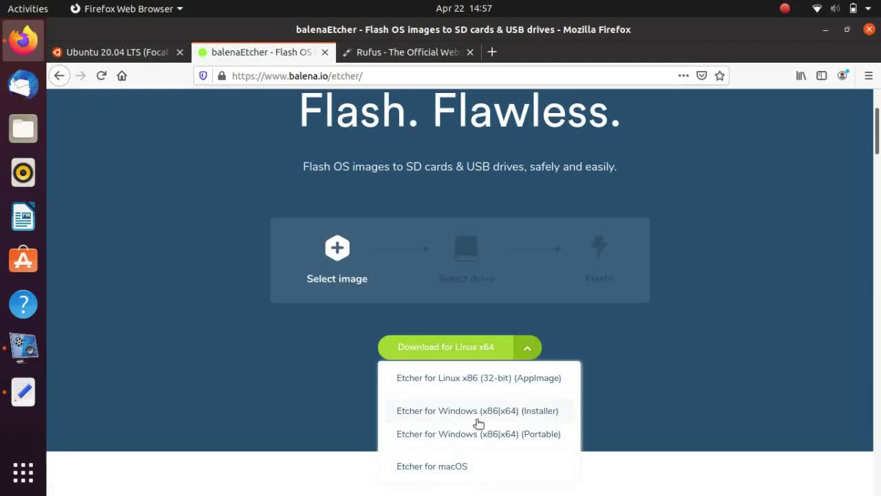
pyautogui.moveTo(879, 142); pyautogui.dragTo(879, 181)
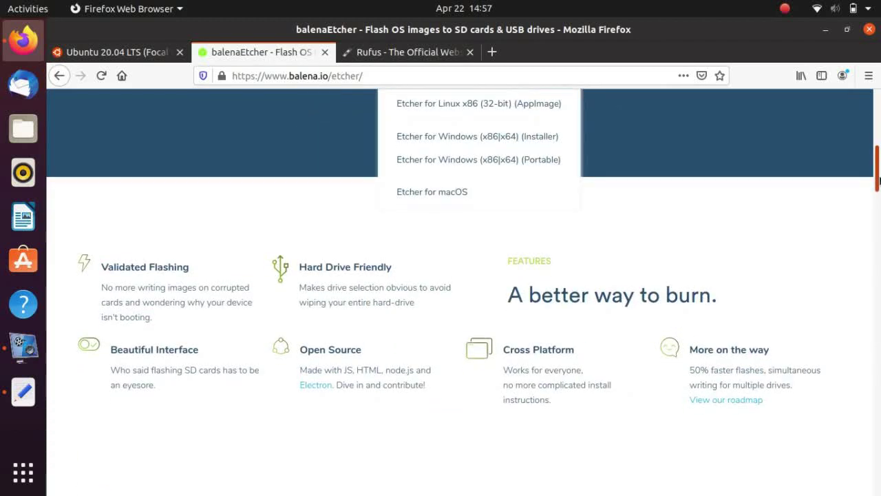
pyautogui.click(325, 52)
pyautogui.click(327, 53)
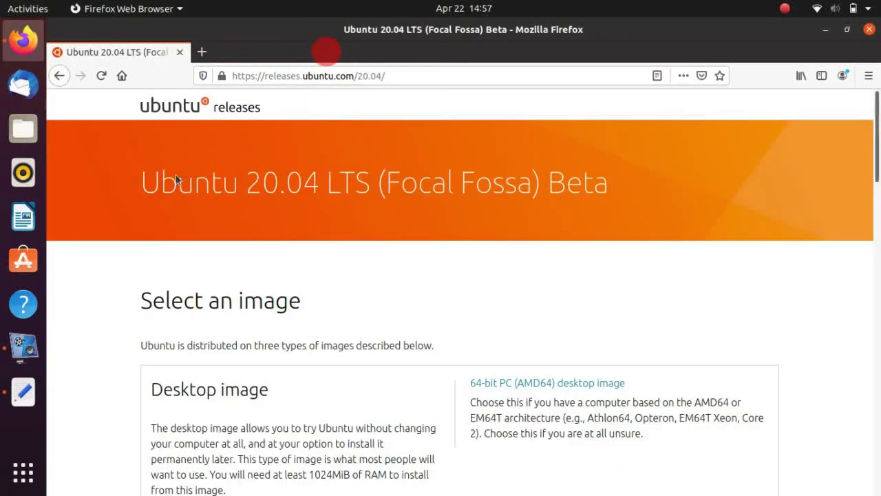
# Open youtube.com in a new tab and go to the ludywebid channel page
pyautogui.click(202, 51)
pyautogui.write('youtu')
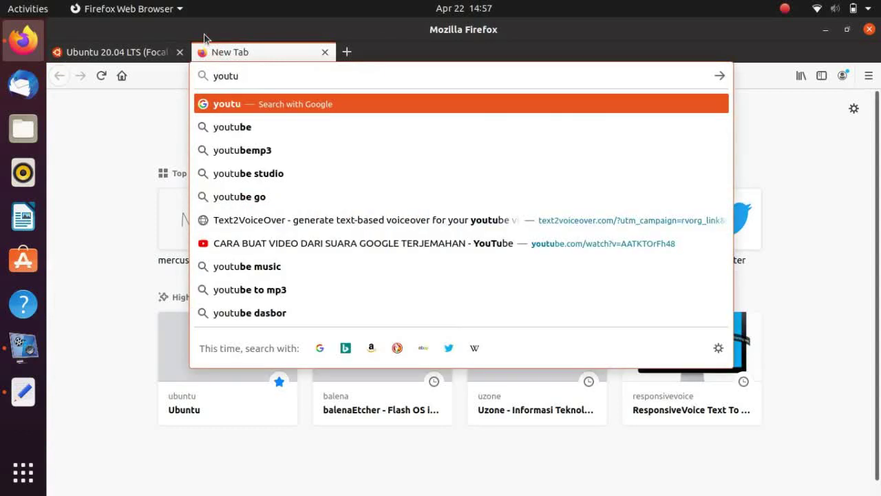
pyautogui.write('be')
pyautogui.press('BackSpace')
pyautogui.press('BackSpace')
pyautogui.write('b')
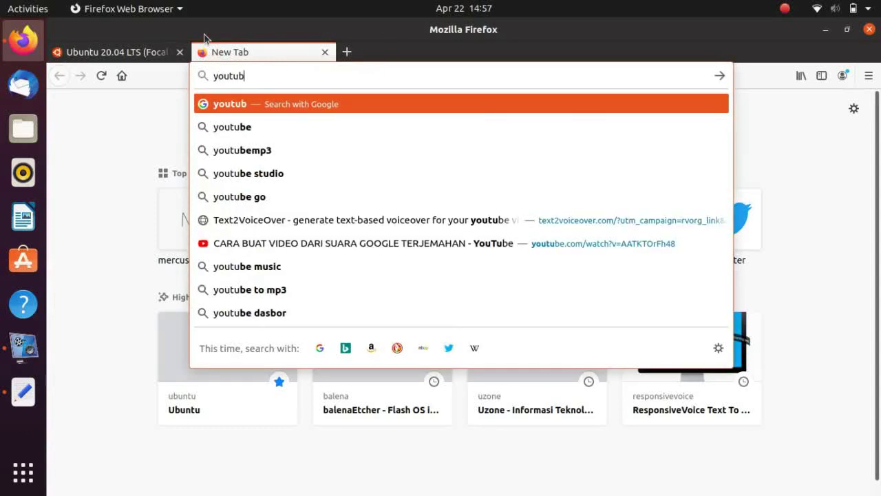
pyautogui.write('e.com')
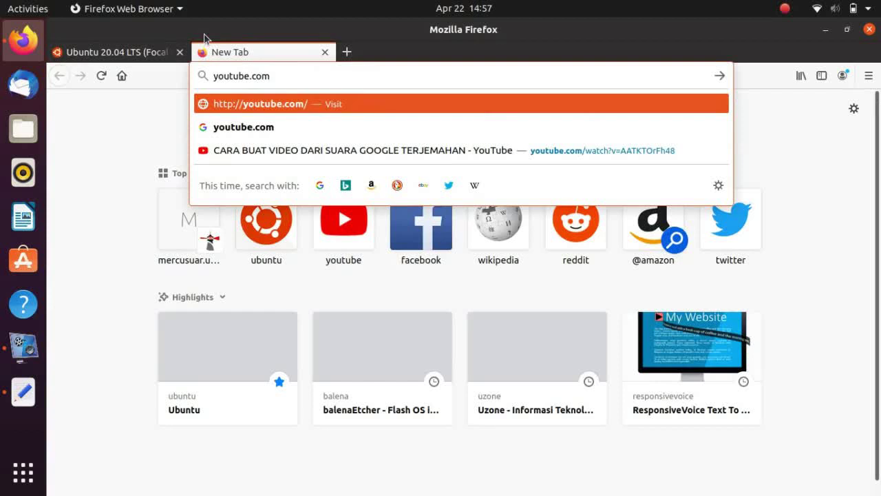
pyautogui.press('Return')
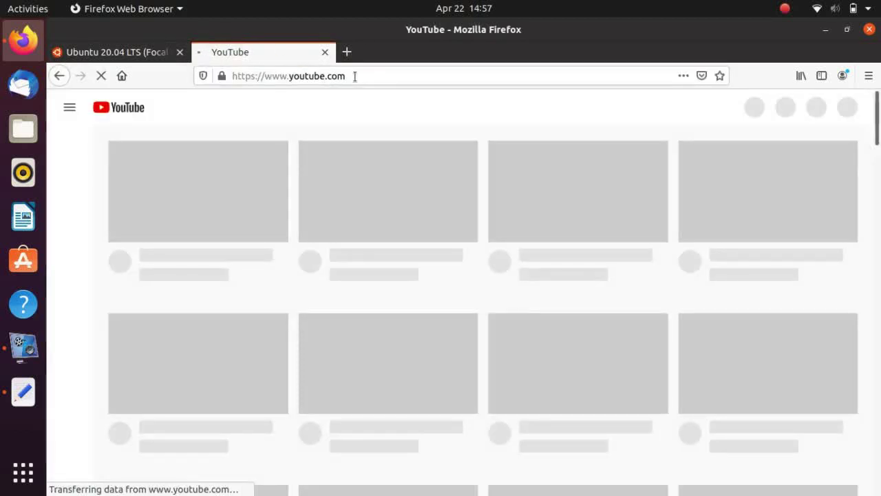
pyautogui.click(363, 79)
pyautogui.click(379, 82)
pyautogui.write(';id')
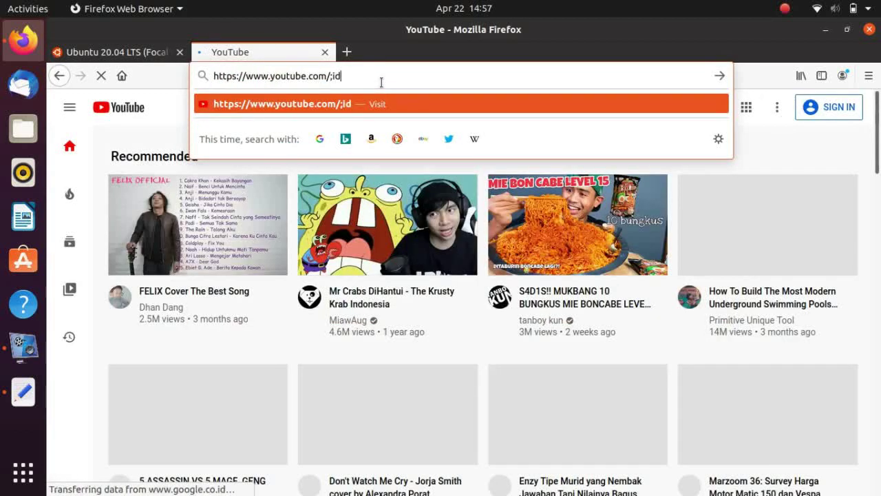
pyautogui.press('BackSpace')
pyautogui.press('BackSpace')
pyautogui.press('BackSpace')
pyautogui.write('ludywebi')
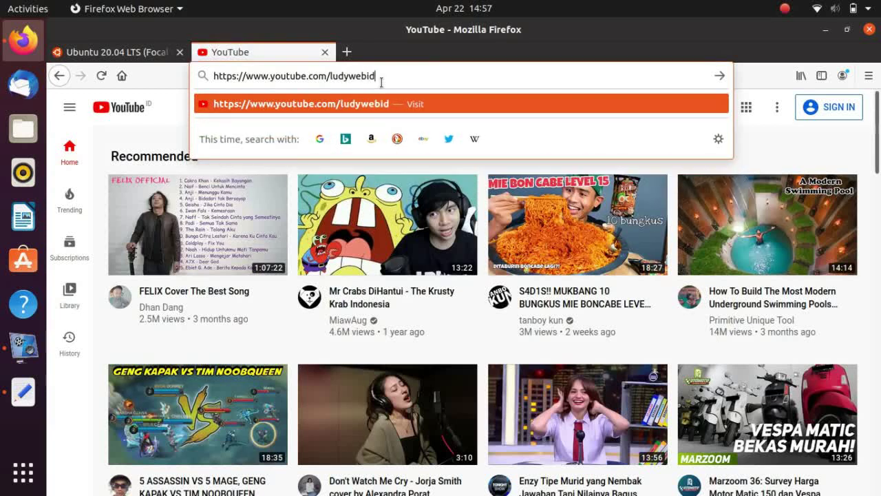
pyautogui.write('d')
pyautogui.press('Return')
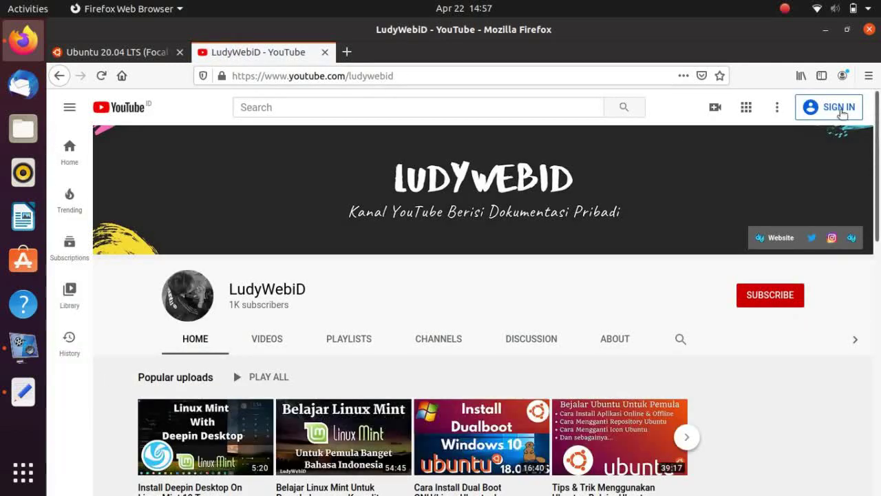
# Search the channel's videos for 'partisi'
pyautogui.moveTo(874, 115); pyautogui.dragTo(879, 184)
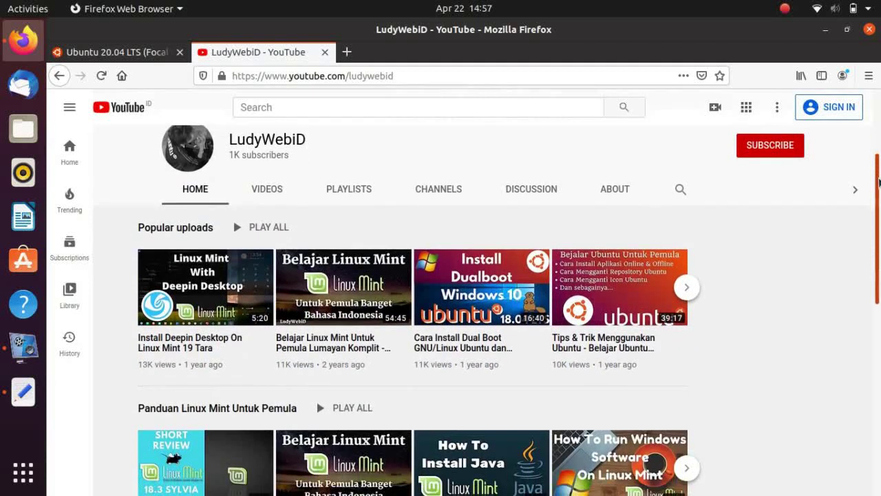
pyautogui.rightClick(680, 191)
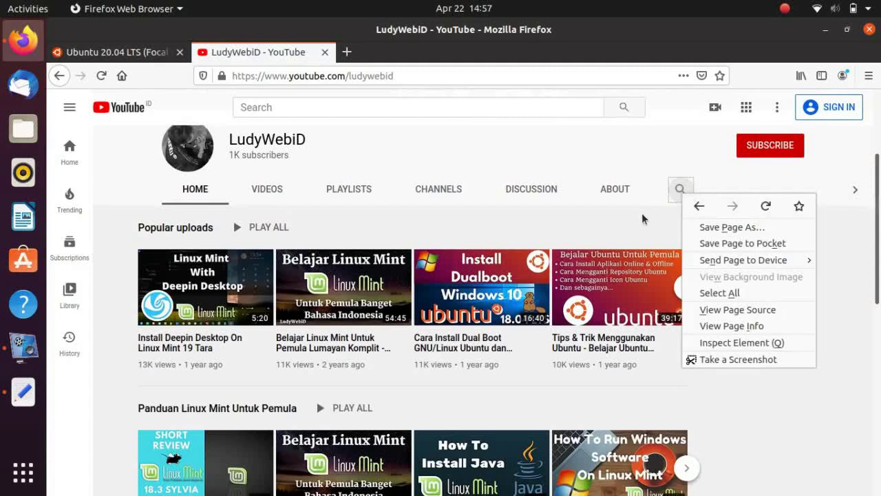
pyautogui.click(682, 188)
pyautogui.click(681, 190)
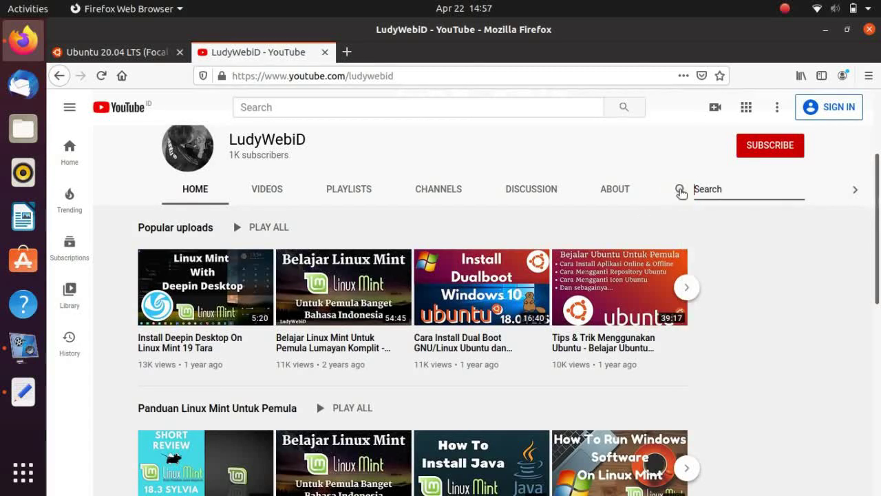
pyautogui.write('partisi')
pyautogui.press('Return')
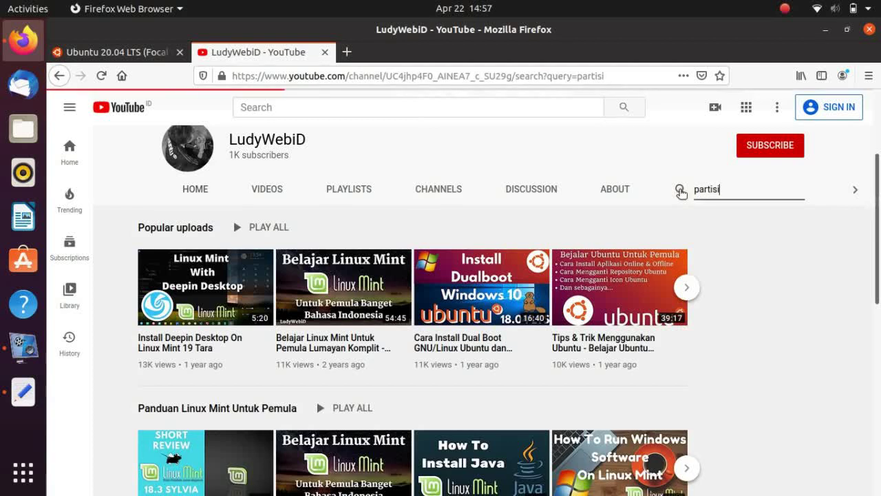
# Scroll through the partisi dual-boot results, then close the YouTube tab and Firefox
pyautogui.scroll(-1, 879, 126)
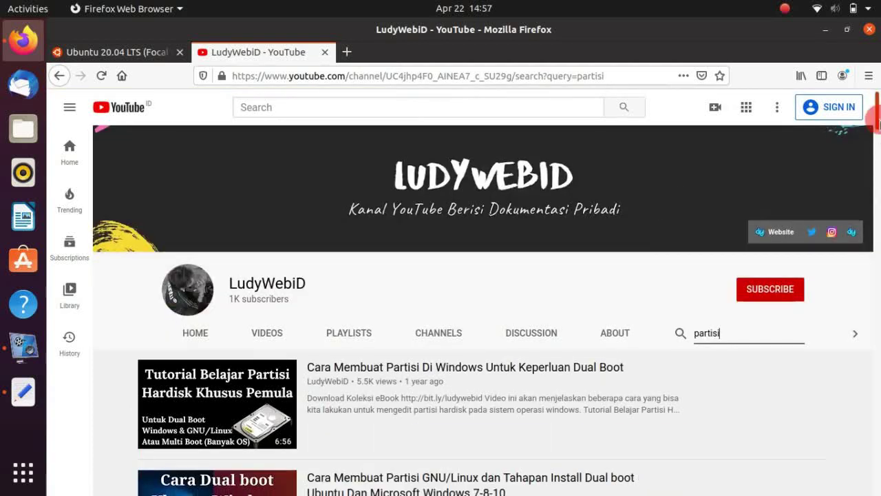
pyautogui.scroll(-2, 879, 126)
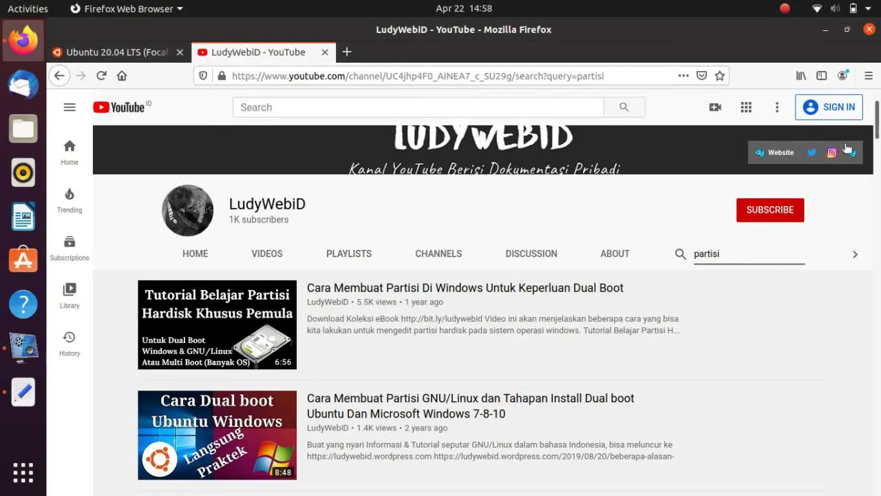
pyautogui.moveTo(879, 127); pyautogui.dragTo(879, 192)
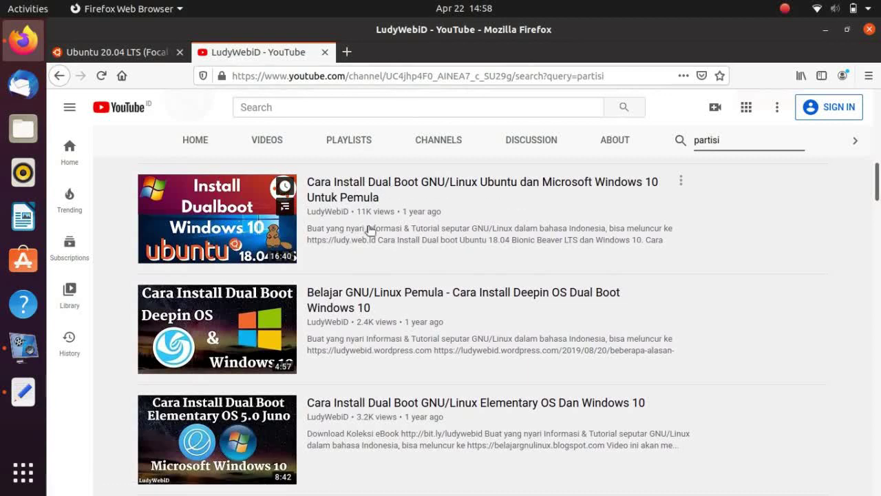
pyautogui.moveTo(879, 200); pyautogui.dragTo(880, 76)
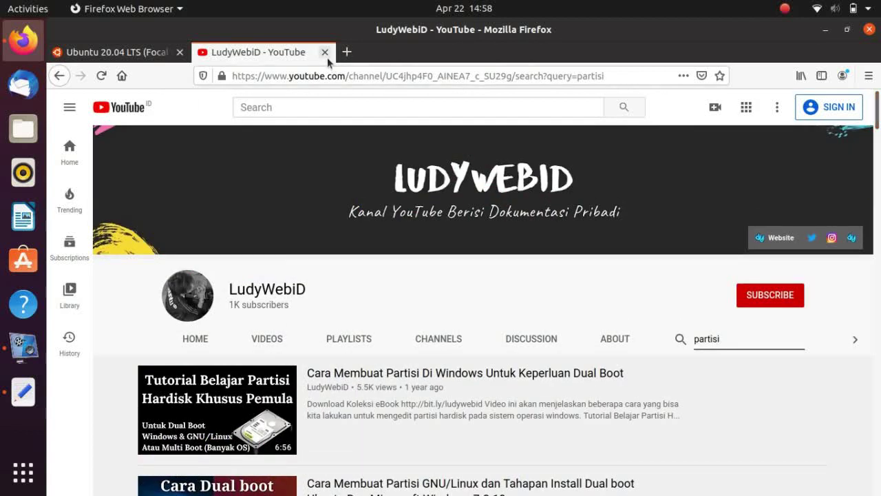
pyautogui.click(324, 52)
pyautogui.click(181, 53)
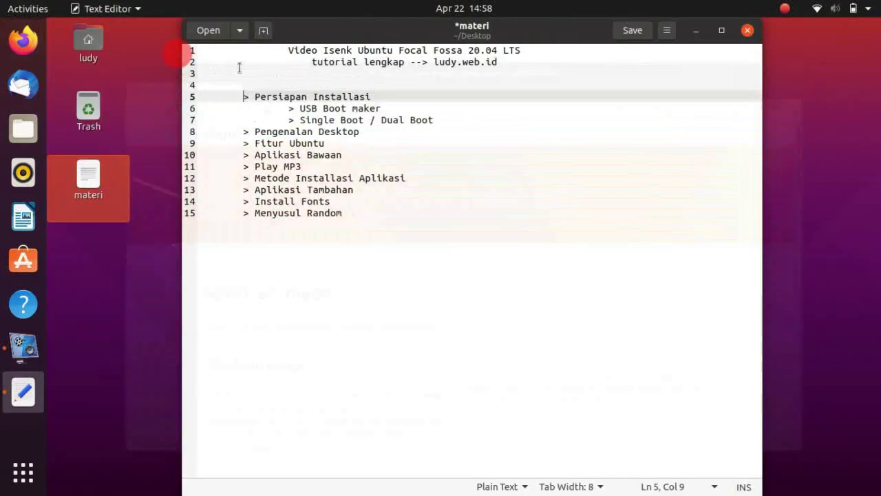
# Minimize the gedit notes, clear the desktop selection, and open the Home folder in Files
pyautogui.click(696, 31)
pyautogui.moveTo(771, 42); pyautogui.dragTo(280, 343)
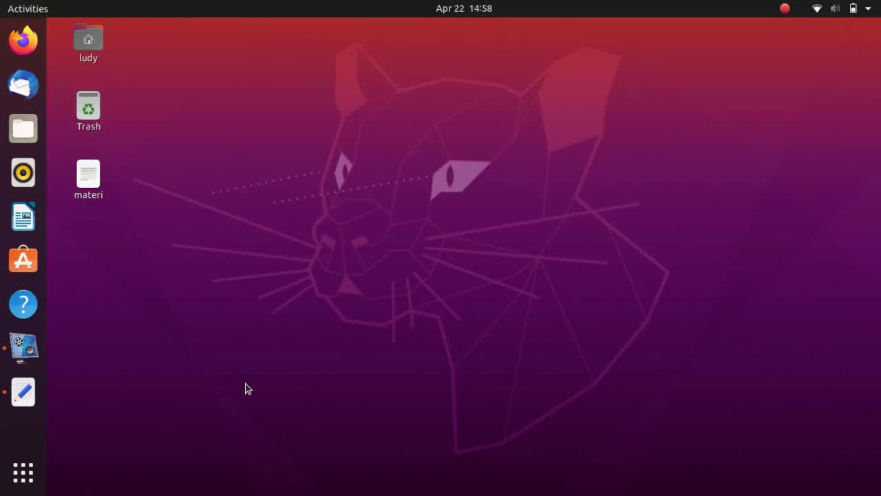
pyautogui.doubleClick(88, 65)
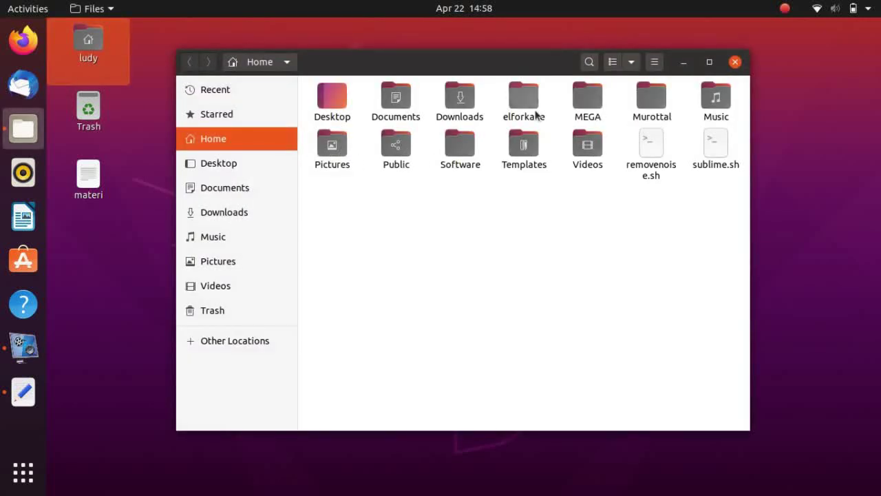
# Open 1.png from Pictures in Image Viewer, maximized
pyautogui.doubleClick(329, 153)
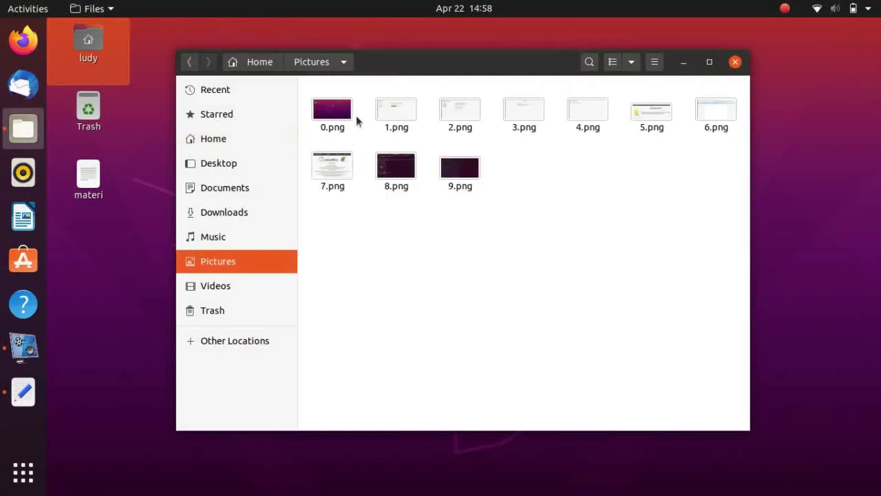
pyautogui.rightClick(395, 112)
pyautogui.click(411, 118)
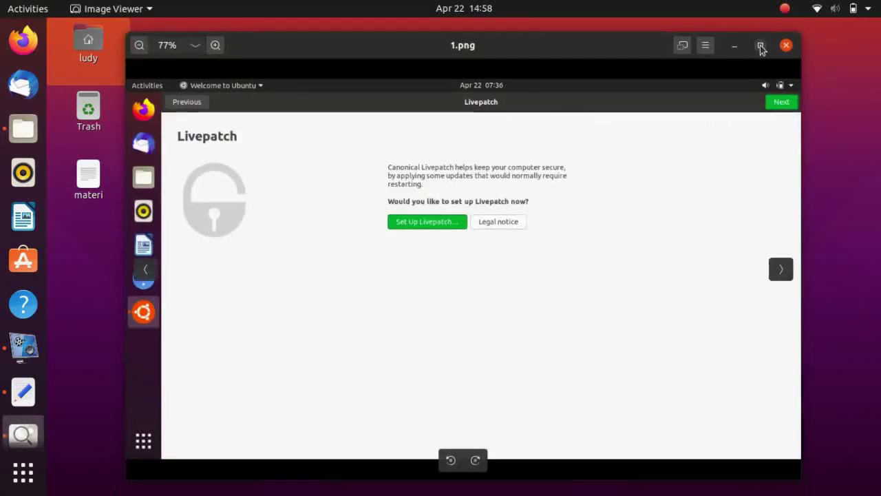
pyautogui.click(760, 44)
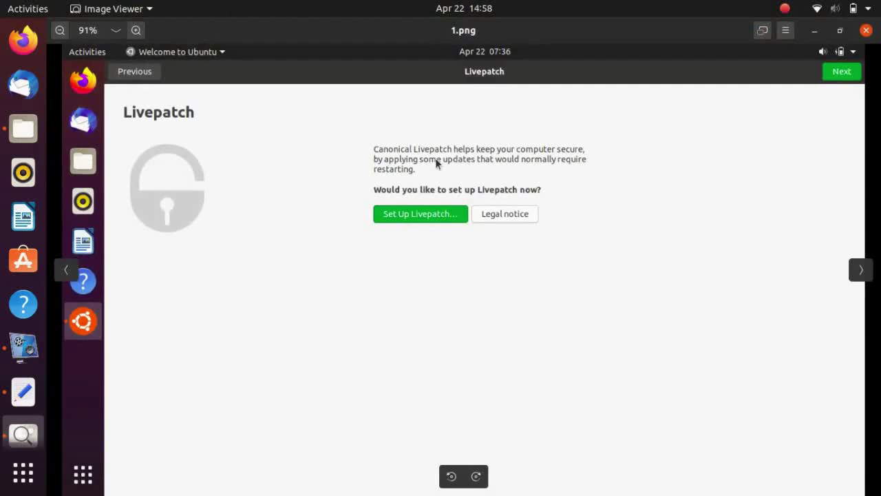
# Page through screenshots 2.png to 5.png, then close Image Viewer
pyautogui.press('Right')
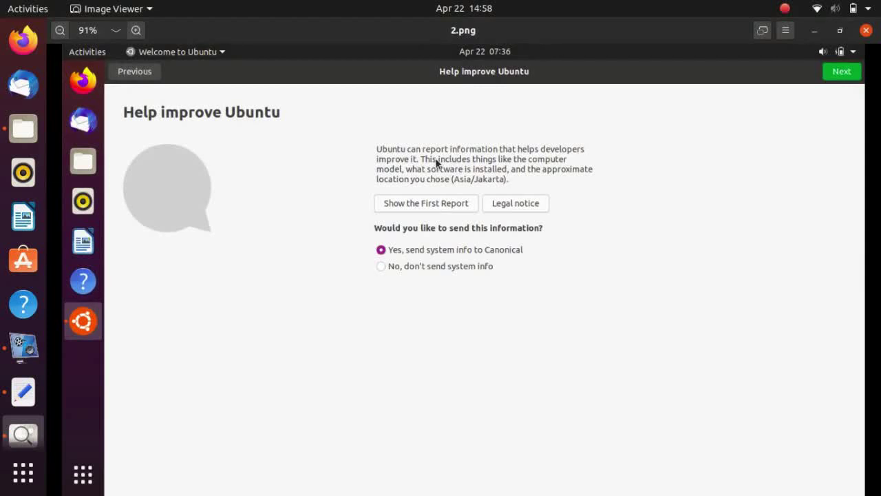
pyautogui.press('Right')
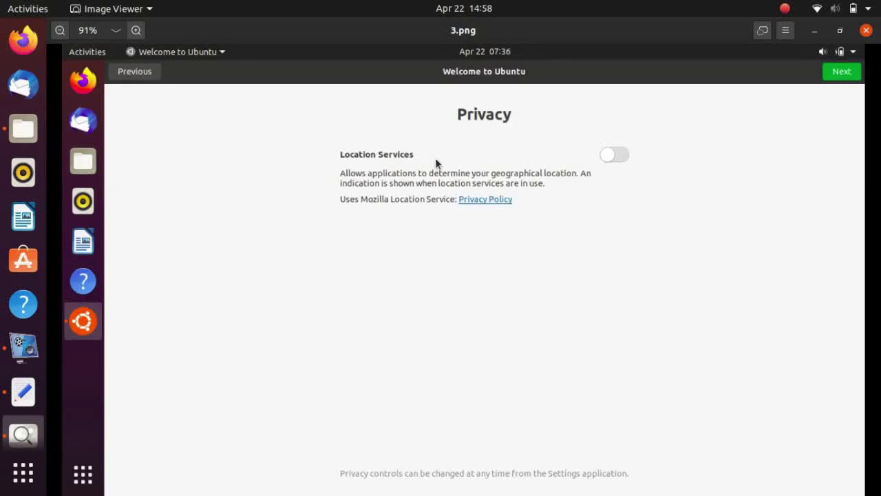
pyautogui.press('Right')
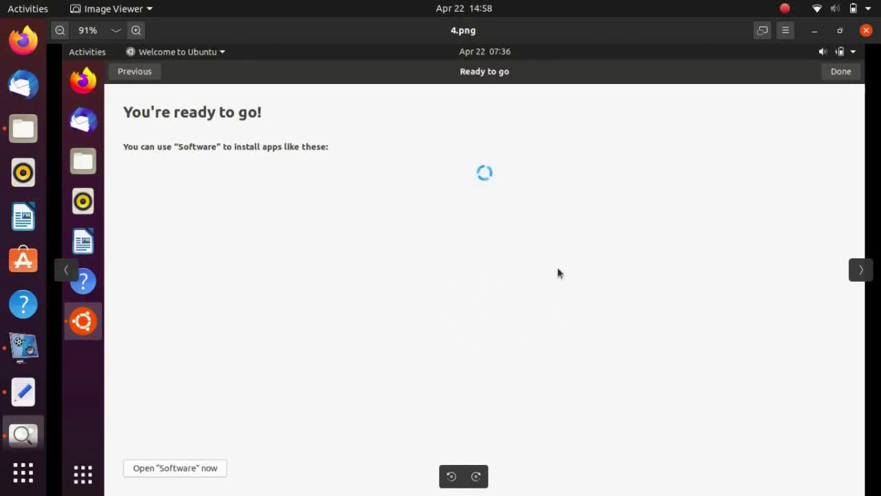
pyautogui.press('Right')
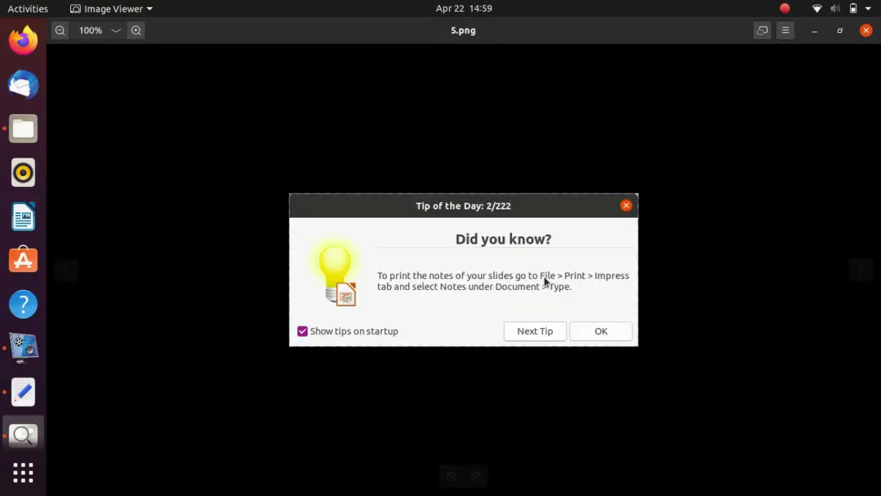
pyautogui.click(866, 31)
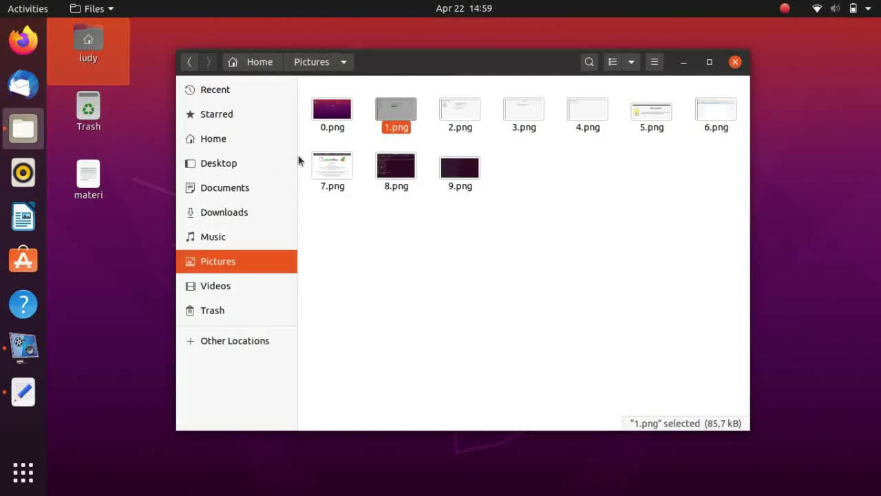
# Open Ubuntu Focal Fossa.pdf from Documents and go to page 2
pyautogui.click(243, 193)
pyautogui.doubleClick(482, 112)
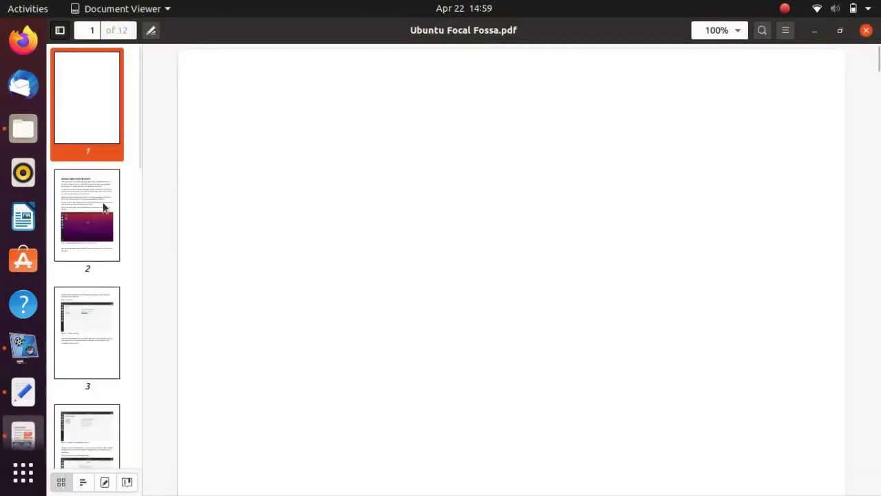
pyautogui.click(104, 204)
pyautogui.click(364, 172)
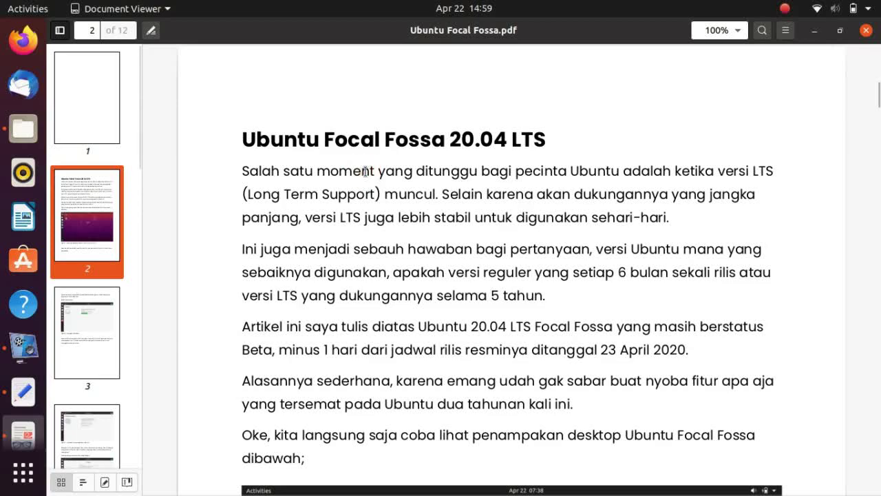
# Present the PDF full-screen, paging through to page 11, then exit presentation
pyautogui.press('F5')
pyautogui.press('pagedown')
pyautogui.press('pagedown')
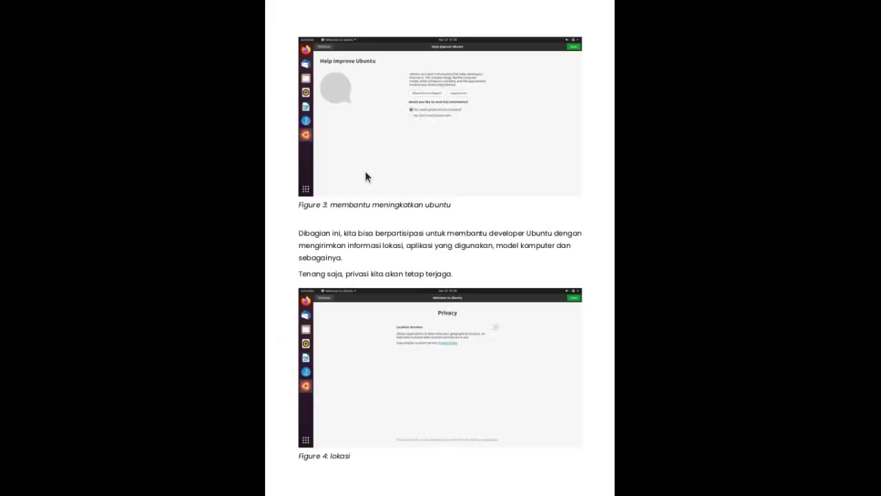
pyautogui.press('pagedown')
pyautogui.press('pagedown')
pyautogui.press('pagedown')
pyautogui.press('pagedown')
pyautogui.press('pagedown')
pyautogui.press('pageup')
pyautogui.press('pageup')
pyautogui.press('pagedown')
pyautogui.press('pagedown')
pyautogui.press('pagedown')
pyautogui.press('Escape')
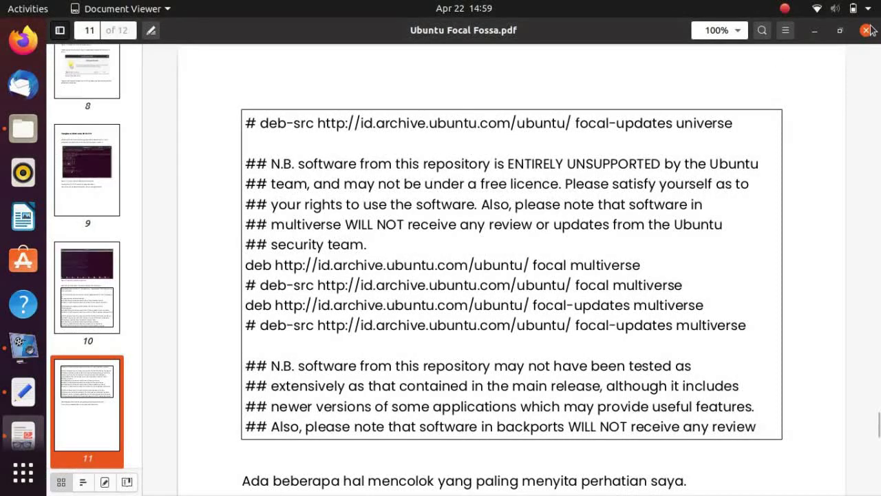
# Close the PDF, clear the file selection, and minimize Files to the desktop
pyautogui.click(866, 30)
pyautogui.click(593, 121)
pyautogui.click(683, 62)
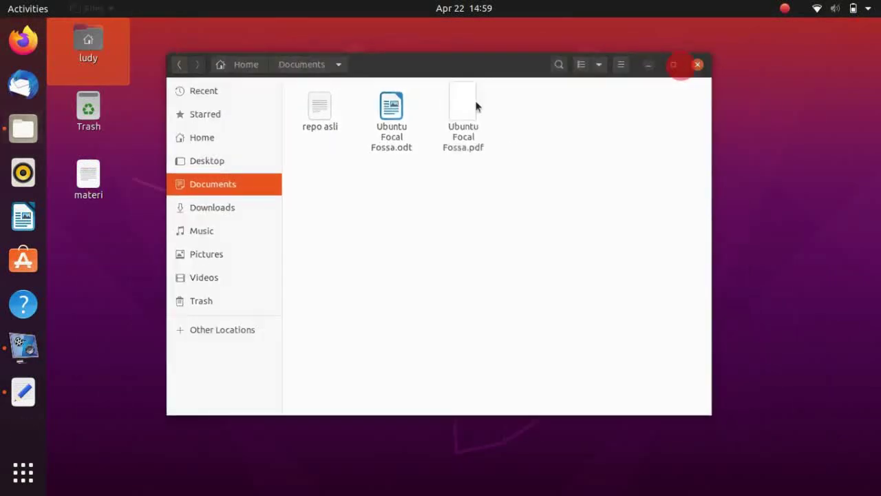
# Delete lines 5–7 of the materi notes, including the leftover blank line, then minimize gedit
pyautogui.click(23, 391)
pyautogui.click(390, 107)
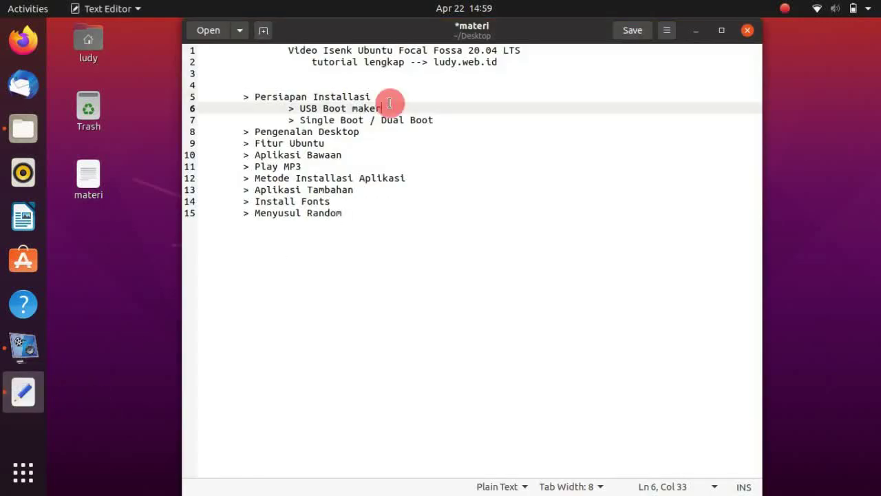
pyautogui.click(444, 123)
pyautogui.press('BackSpace')
pyautogui.press('BackSpace')
pyautogui.press('BackSpace')
pyautogui.press('BackSpace')
pyautogui.press('BackSpace')
pyautogui.press('BackSpace')
pyautogui.press('BackSpace')
pyautogui.press('BackSpace')
pyautogui.press('BackSpace')
pyautogui.press('BackSpace')
pyautogui.press('BackSpace')
pyautogui.press('BackSpace')
pyautogui.press('BackSpace')
pyautogui.press('BackSpace')
pyautogui.press('BackSpace')
pyautogui.press('BackSpace')
pyautogui.press('BackSpace')
pyautogui.press('BackSpace')
pyautogui.press('BackSpace')
pyautogui.press('BackSpace')
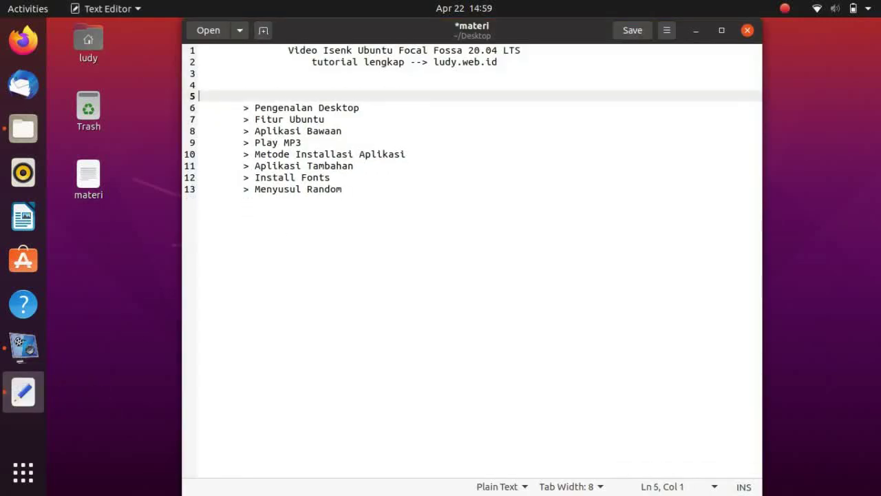
pyautogui.press('Delete')
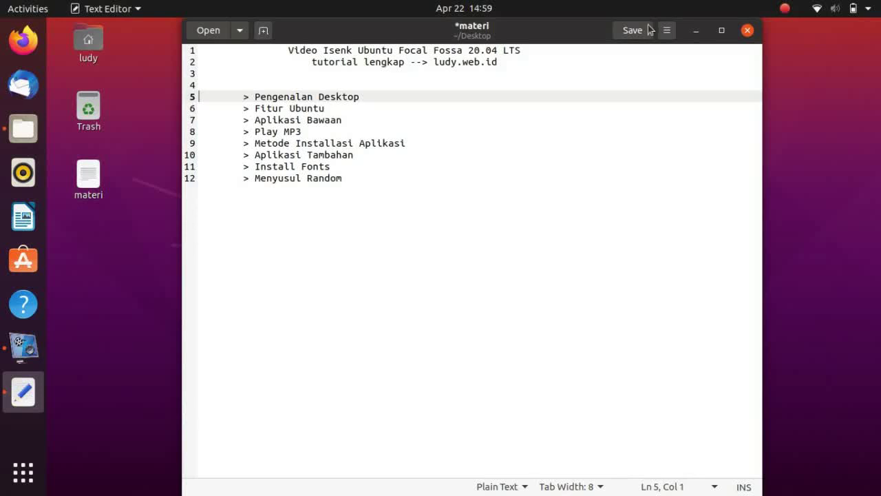
pyautogui.click(702, 31)
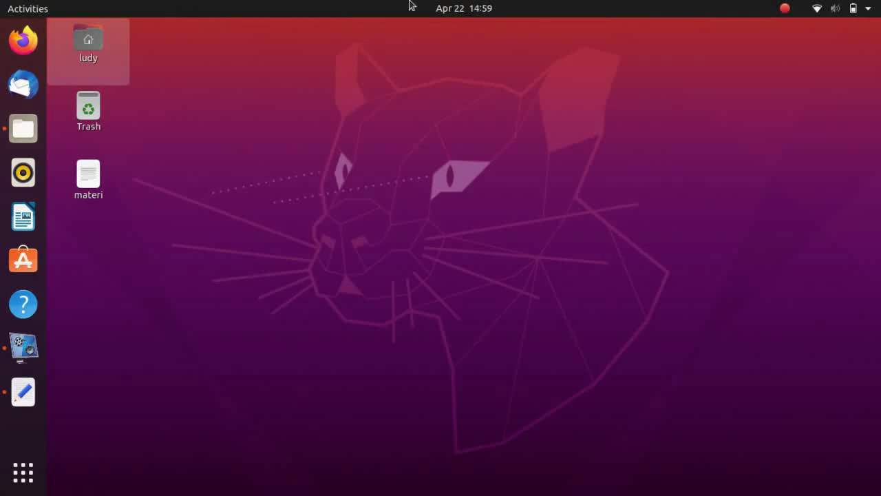
# In the system menu, expand and collapse the Unida A Wi-Fi and battery options
pyautogui.click(826, 5)
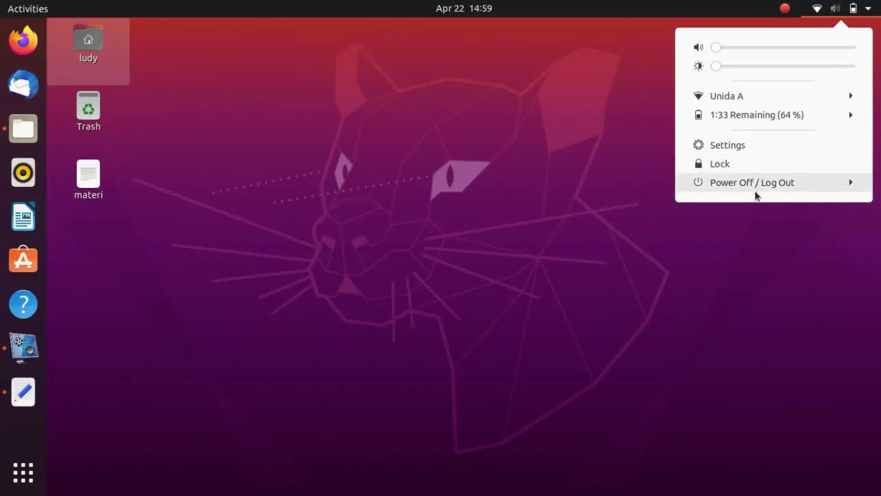
pyautogui.click(776, 96)
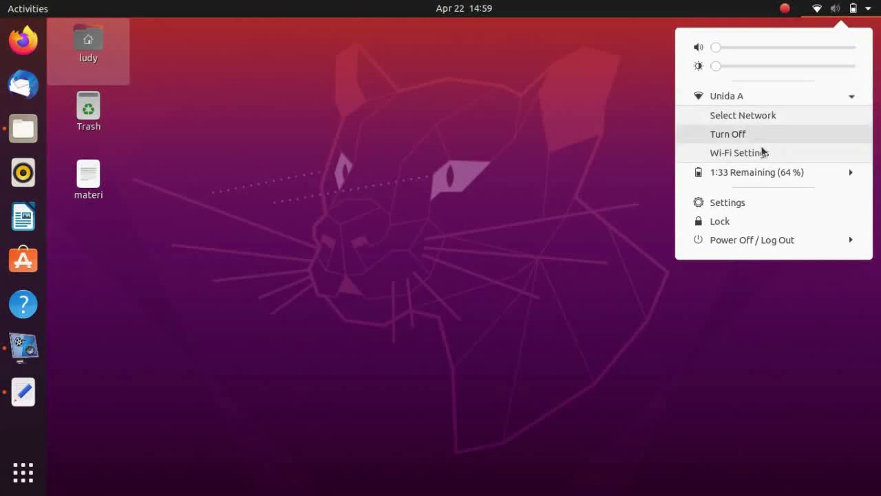
pyautogui.click(777, 98)
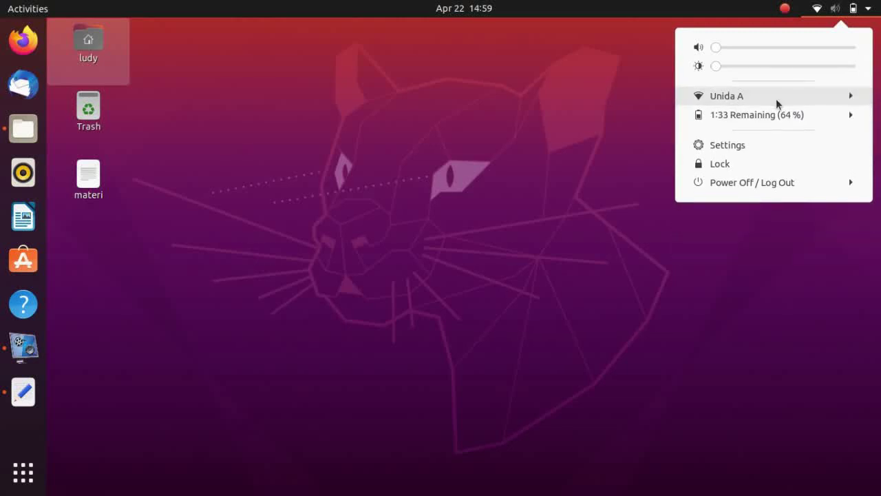
pyautogui.click(744, 115)
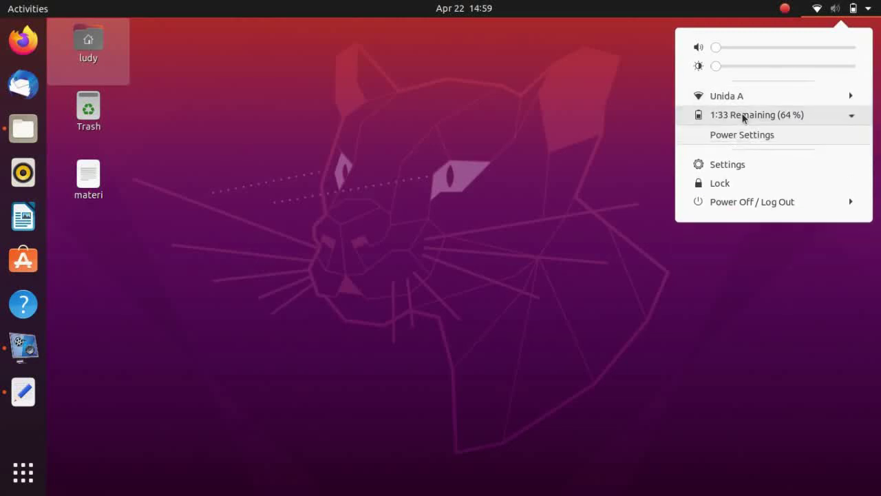
pyautogui.click(780, 114)
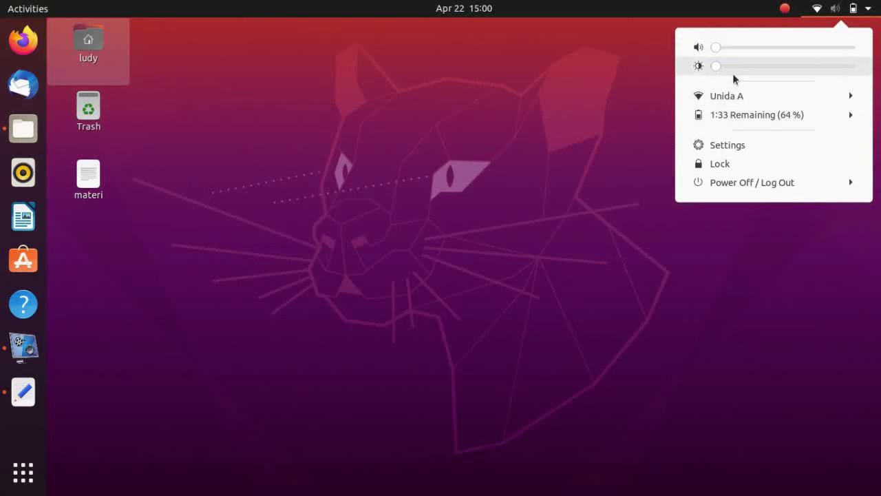
# Turn screen brightness fully down, then show the Activities overview
pyautogui.moveTo(764, 69); pyautogui.dragTo(704, 73)
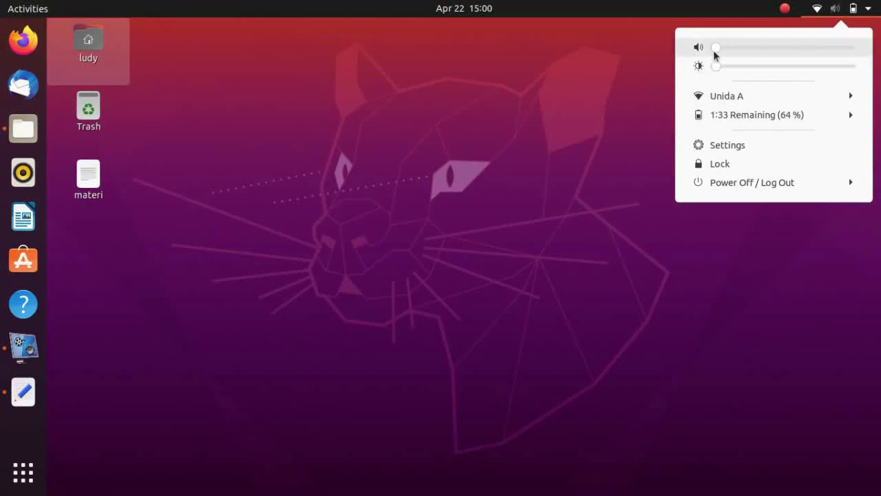
pyautogui.click(783, 6)
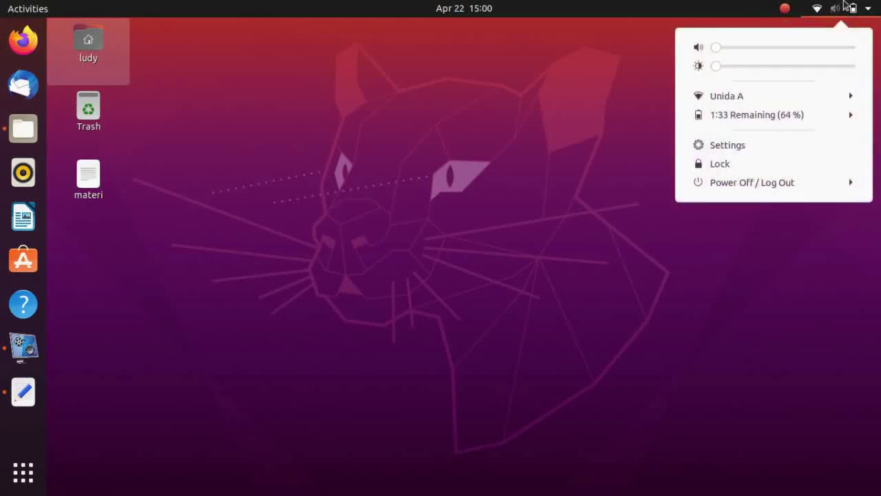
pyautogui.click(610, 78)
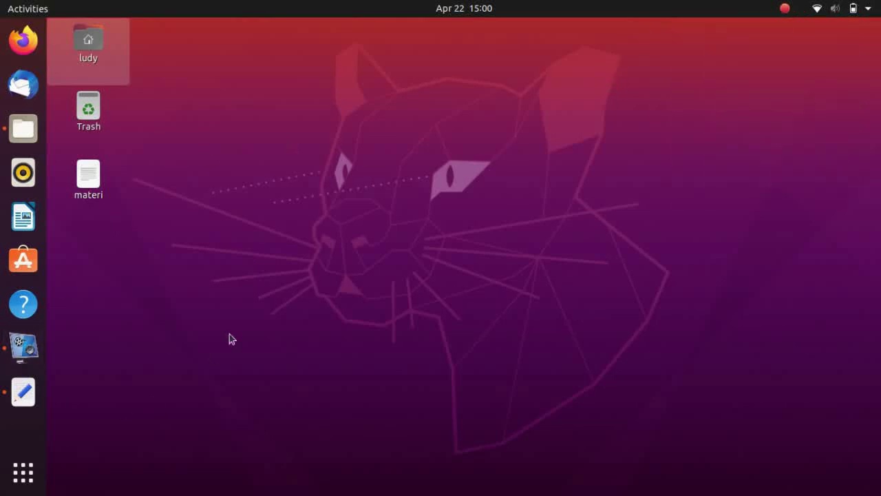
pyautogui.press('super')
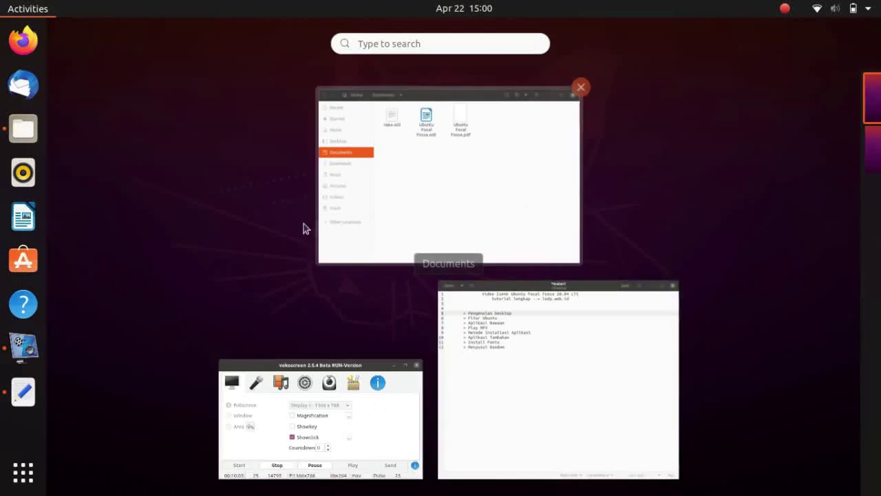
# Show all installed applications, flip between both pages, and launch Additional Drivers
pyautogui.click(8, 484)
pyautogui.click(8, 484)
pyautogui.click(8, 483)
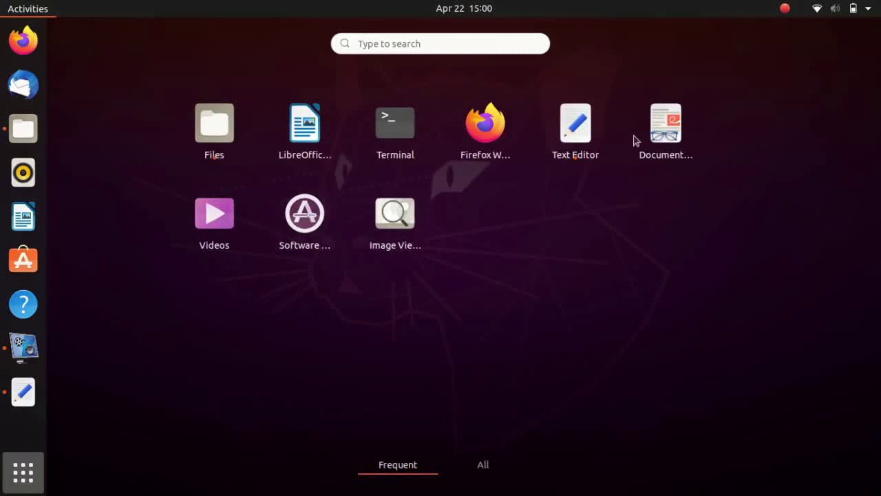
pyautogui.click(480, 465)
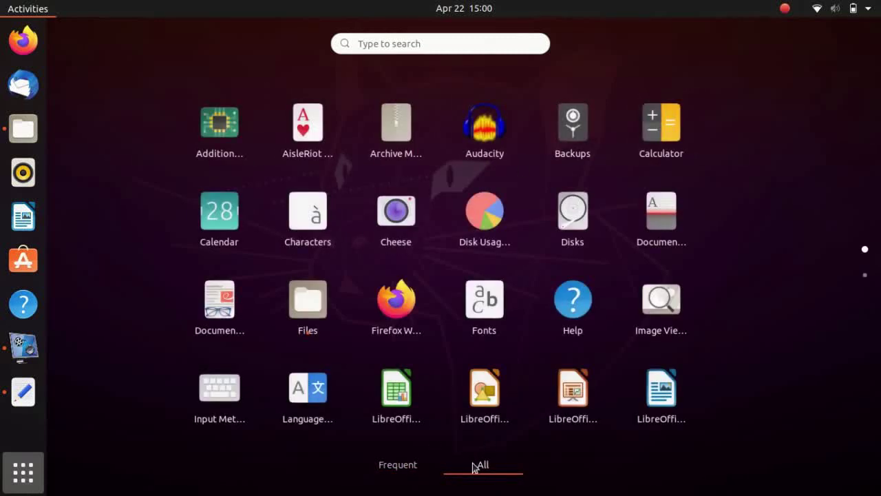
pyautogui.click(866, 275)
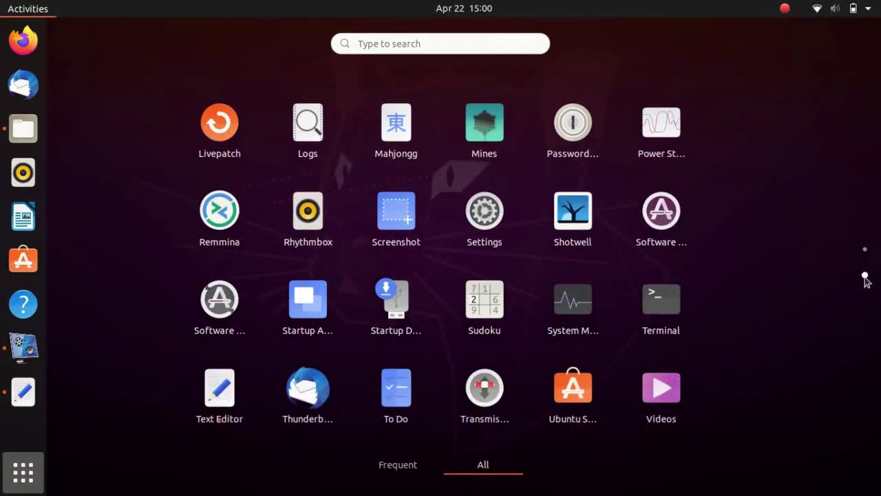
pyautogui.click(865, 250)
pyautogui.click(865, 276)
pyautogui.click(865, 251)
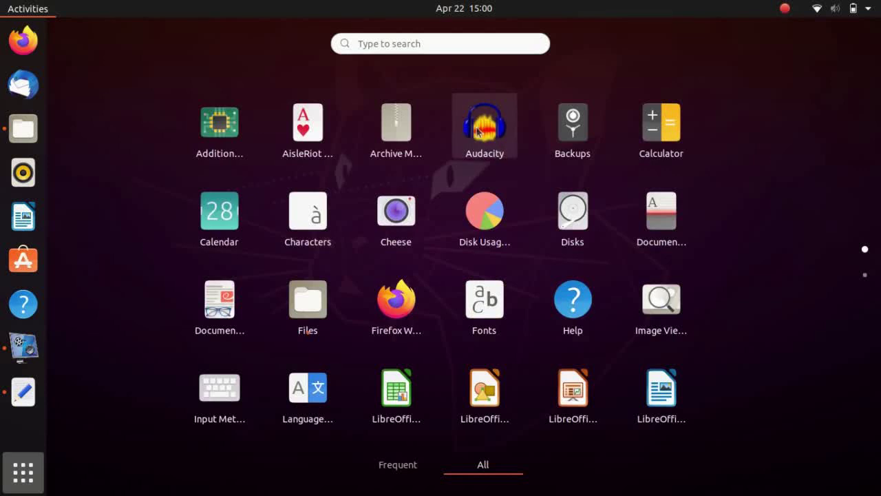
pyautogui.click(219, 142)
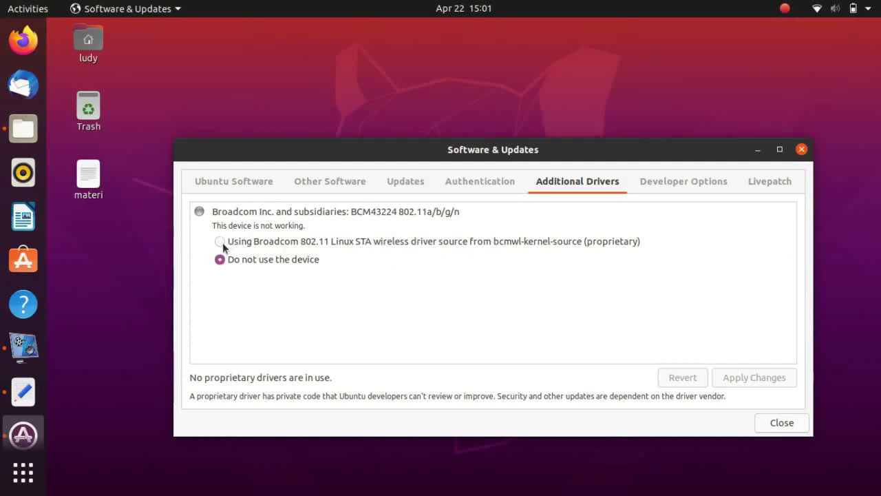
# Reposition Software & Updates and view its Authentication and Other Software tabs
pyautogui.click(824, 8)
pyautogui.click(638, 149)
pyautogui.moveTo(637, 149); pyautogui.dragTo(594, 29)
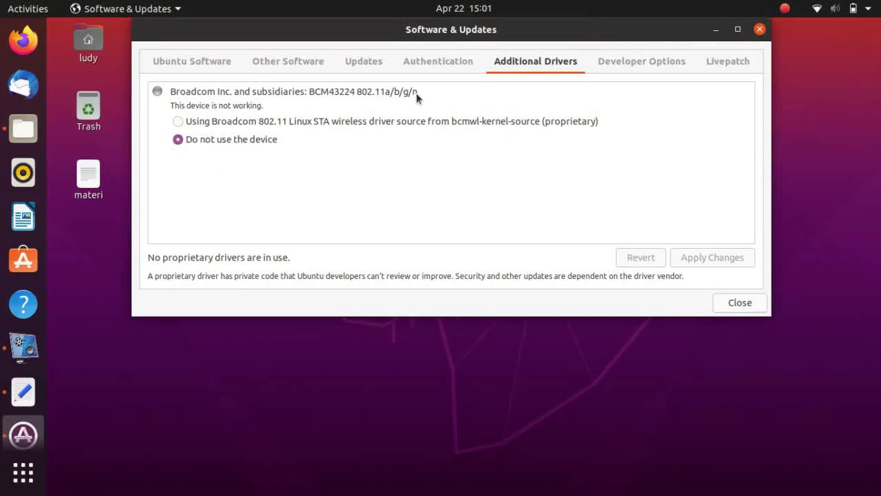
pyautogui.click(451, 59)
pyautogui.click(523, 59)
pyautogui.click(308, 63)
pyautogui.click(518, 59)
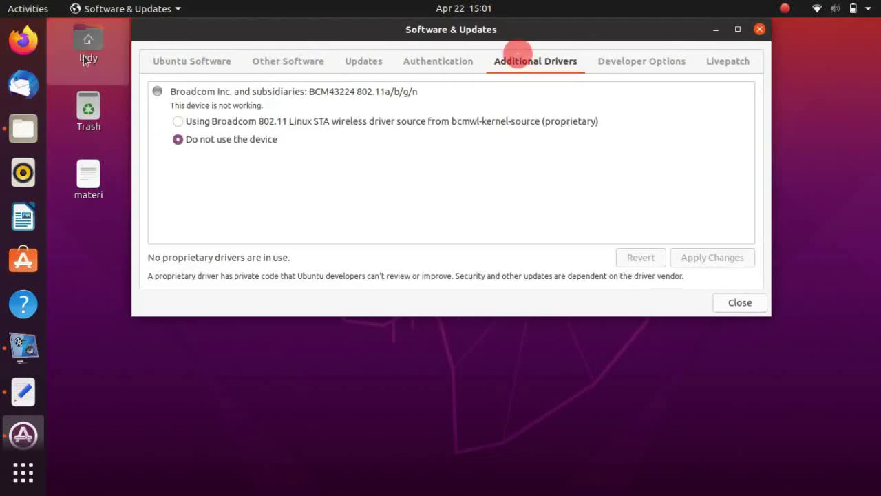
# Show the Ubuntu Software tab, keeping downloads from Server for Indonesia
pyautogui.click(181, 58)
pyautogui.moveTo(482, 29); pyautogui.dragTo(536, 73)
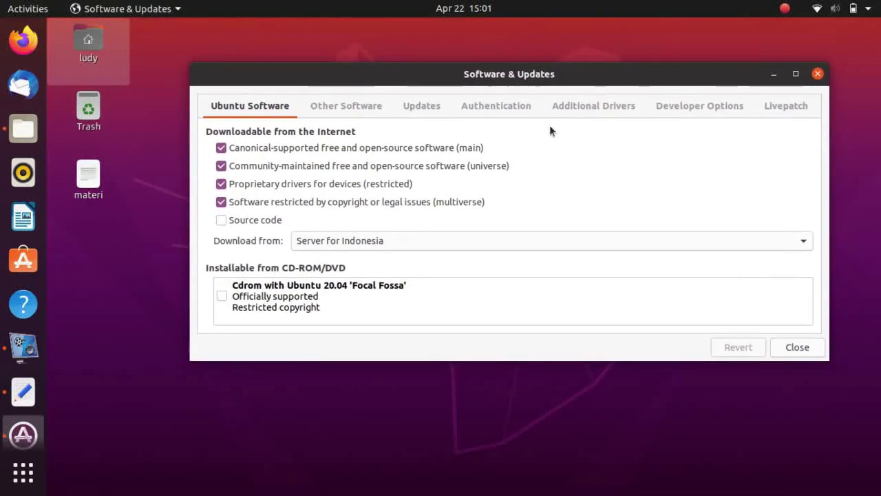
pyautogui.click(406, 235)
pyautogui.click(539, 173)
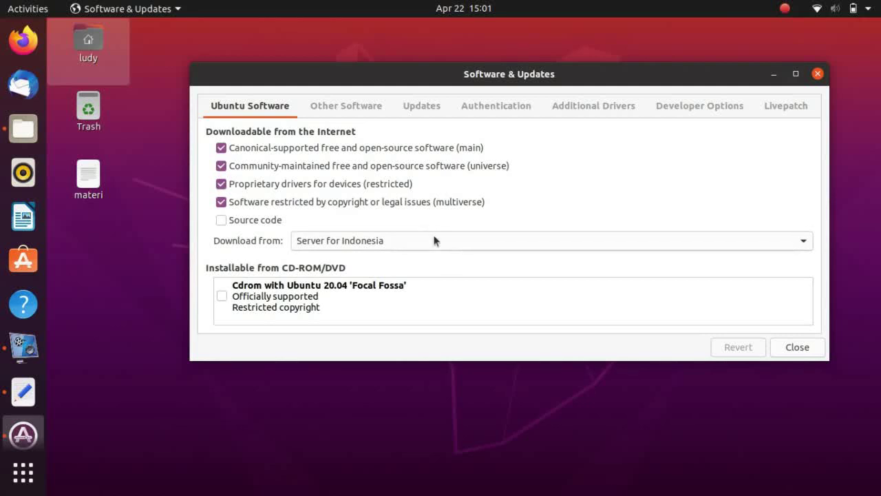
# Print /etc/apt/sources.list with sudo cat in a new terminal, then bring Software & Updates forward
pyautogui.click(398, 401)
pyautogui.hotkey('ctrl', 'alt', 't')
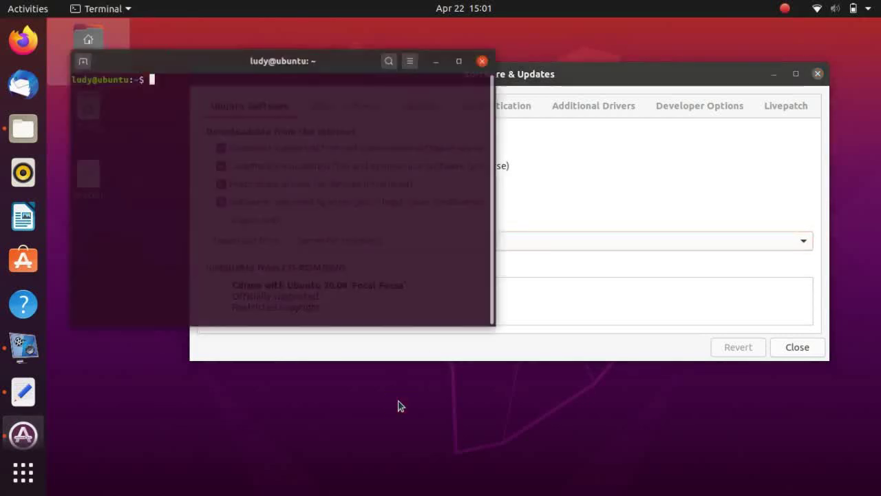
pyautogui.write('sudo cat /etc/apt/sources.list')
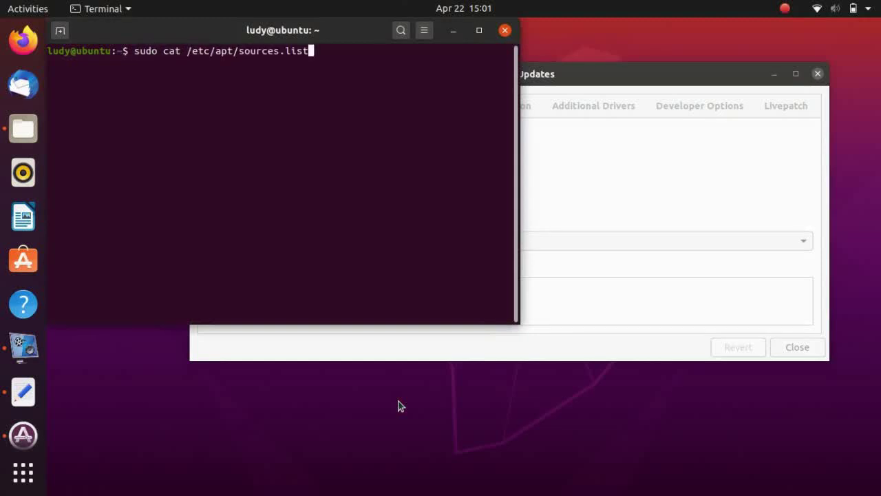
pyautogui.press('Return')
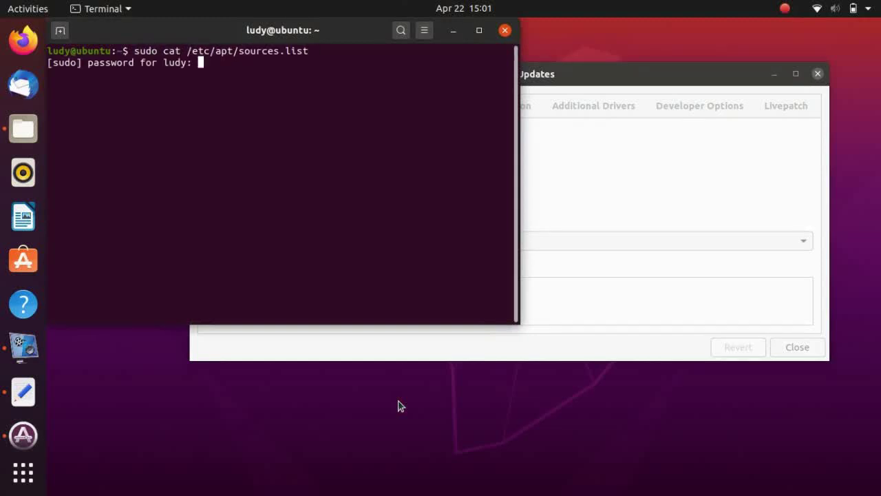
pyautogui.press('Return')
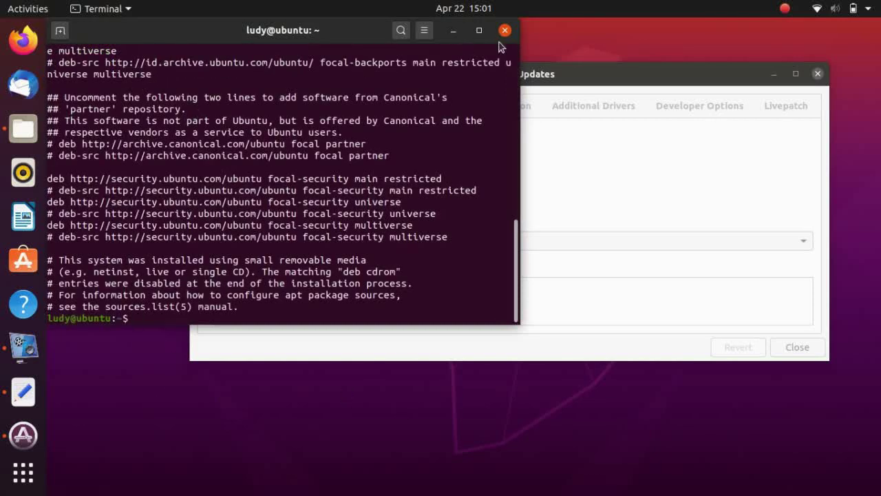
pyautogui.click(604, 71)
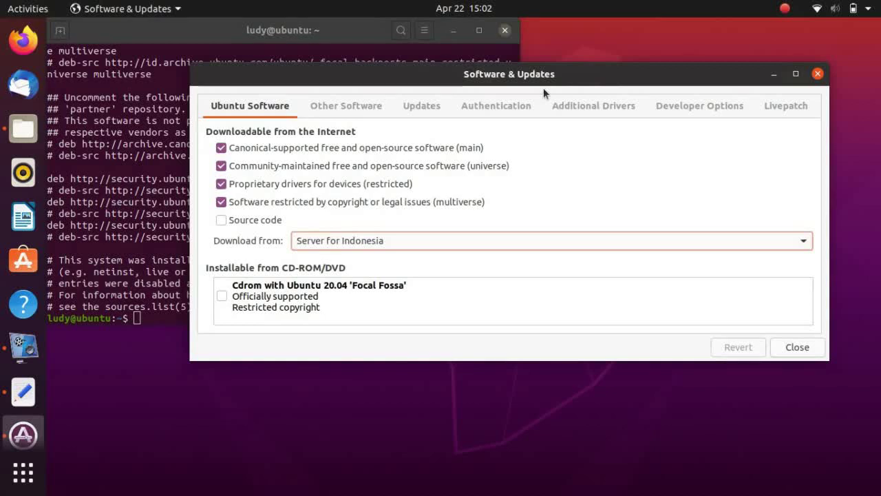
# Open the full download-server list and browse the Indonesia mirrors, such as buaya.klas.or.id and kambing.ui.ac.id
pyautogui.click(603, 240)
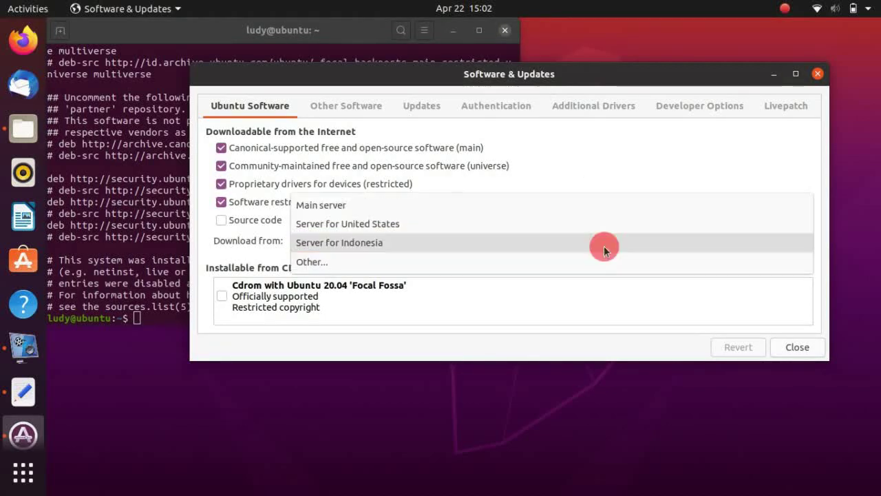
pyautogui.click(542, 261)
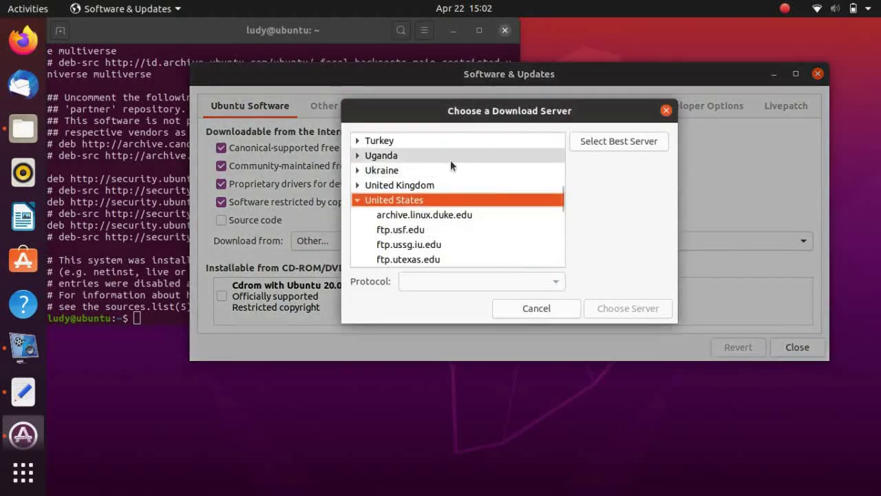
pyautogui.write('indon')
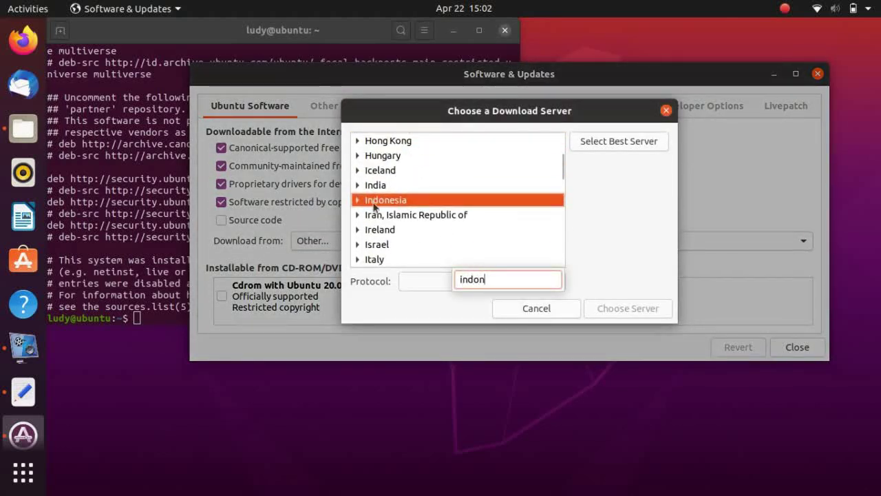
pyautogui.click(357, 200)
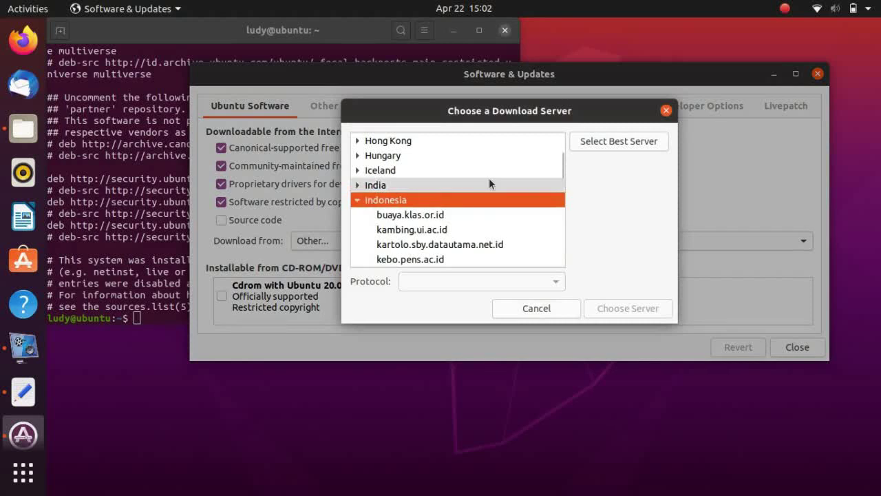
pyautogui.click(467, 210)
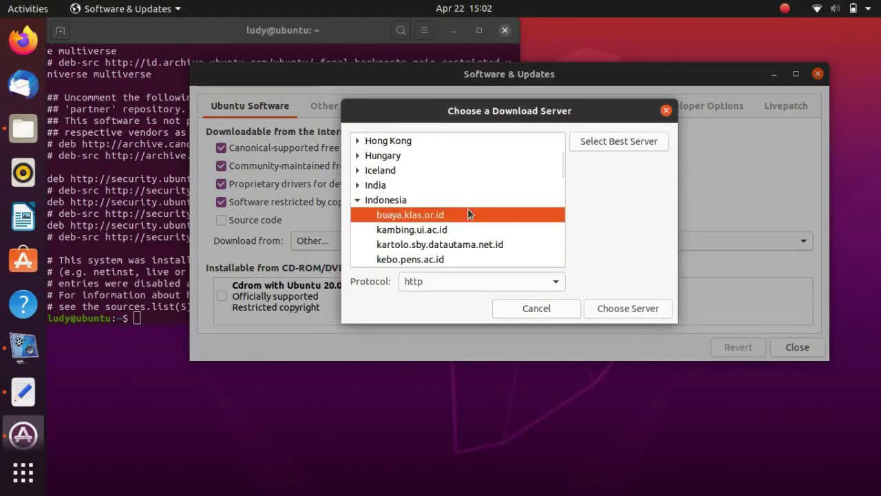
pyautogui.press('Down')
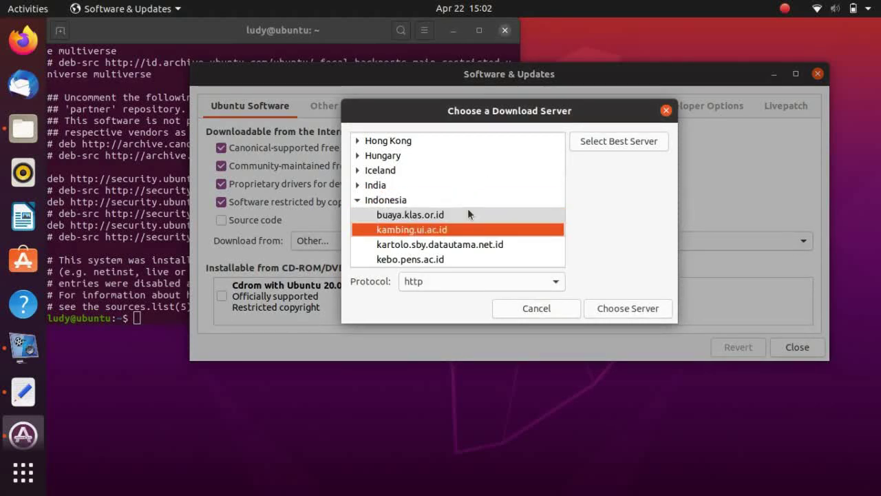
pyautogui.press('Down')
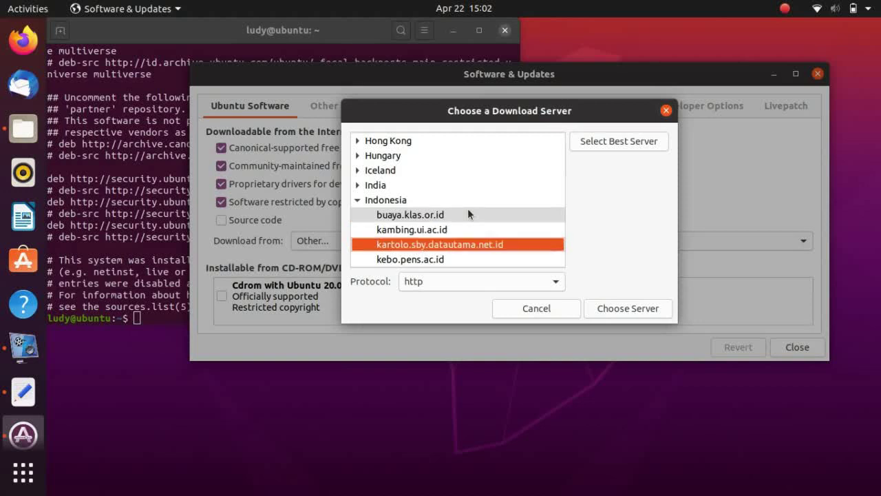
pyautogui.press('Down')
pyautogui.press('Down')
pyautogui.press('Down')
pyautogui.press('Down')
pyautogui.press('Down')
pyautogui.press('Down')
pyautogui.press('Down')
pyautogui.press('Down')
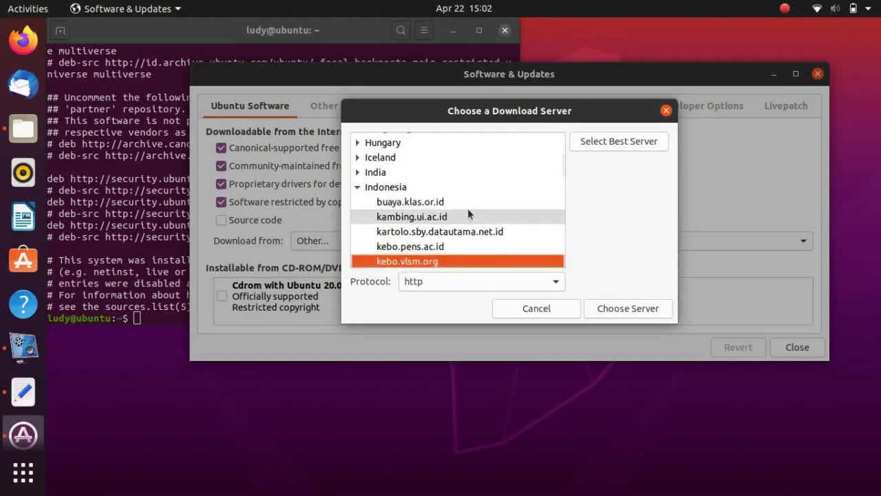
pyautogui.press('Up')
pyautogui.press('Up')
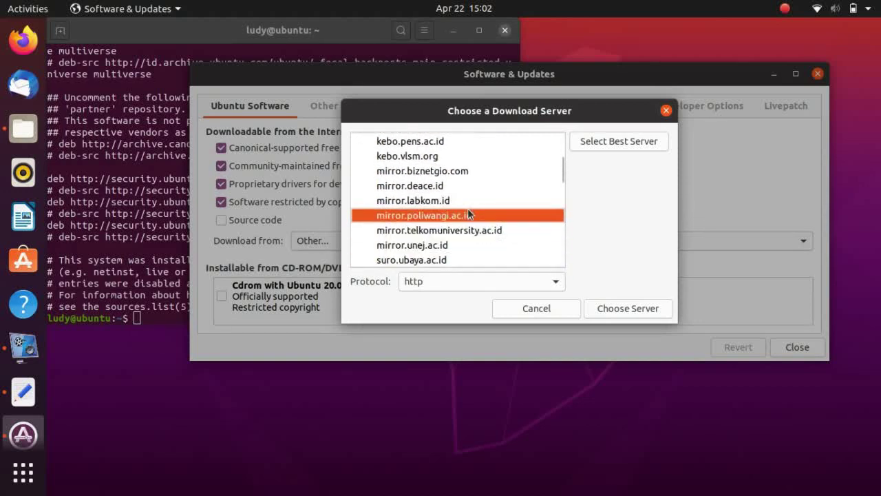
pyautogui.press('Down')
pyautogui.press('Down')
pyautogui.press('Down')
pyautogui.press('Down')
pyautogui.press('Down')
pyautogui.press('Up')
pyautogui.press('Up')
pyautogui.press('Up')
pyautogui.press('Up')
pyautogui.press('Up')
pyautogui.press('Up')
pyautogui.press('Up')
pyautogui.press('Up')
pyautogui.press('Up')
pyautogui.press('Up')
pyautogui.press('Up')
pyautogui.press('Up')
pyautogui.press('Up')
pyautogui.press('Up')
pyautogui.press('Up')
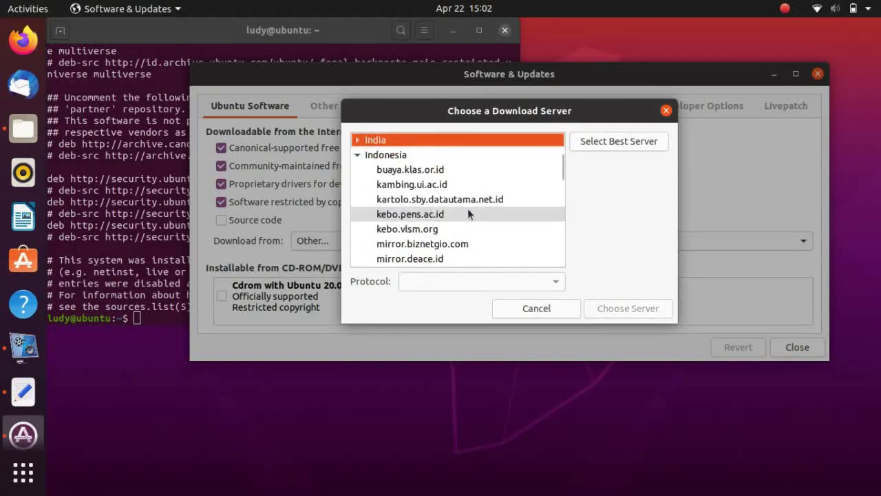
# Find Singapore, select its mirror.0x.sg server and choose it as the download server
pyautogui.write('singp')
pyautogui.press('BackSpace')
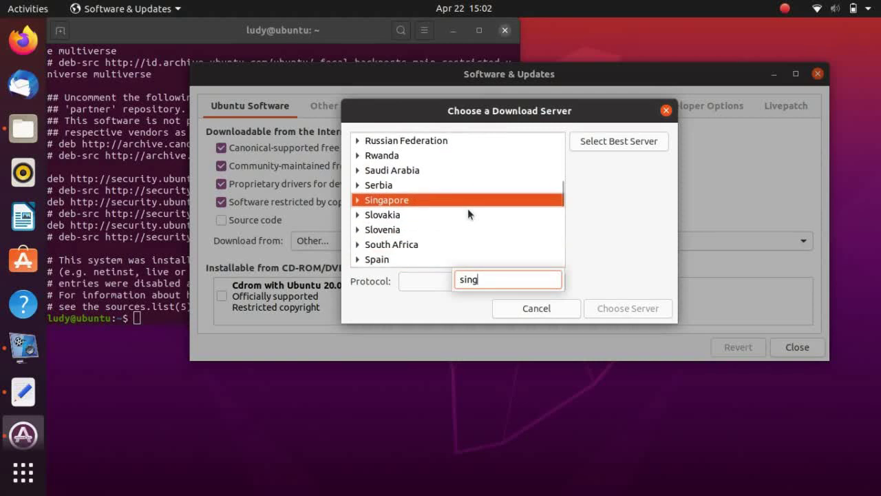
pyautogui.click(355, 200)
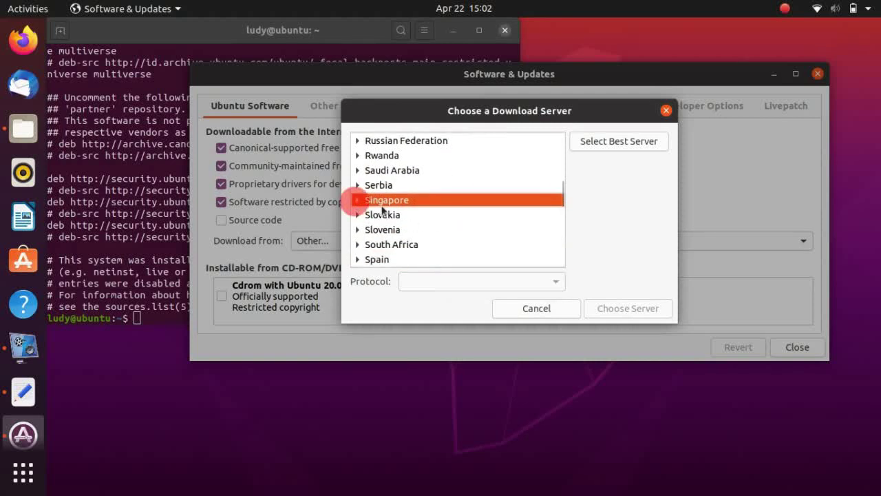
pyautogui.click(356, 199)
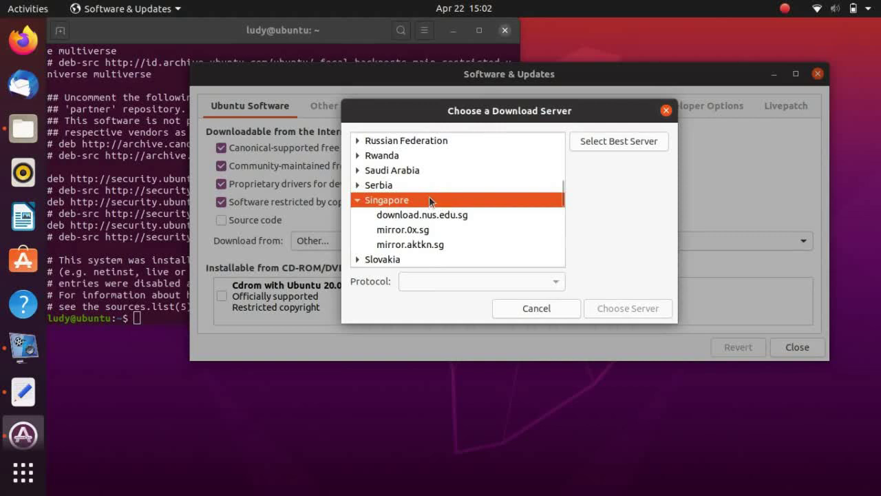
pyautogui.click(421, 231)
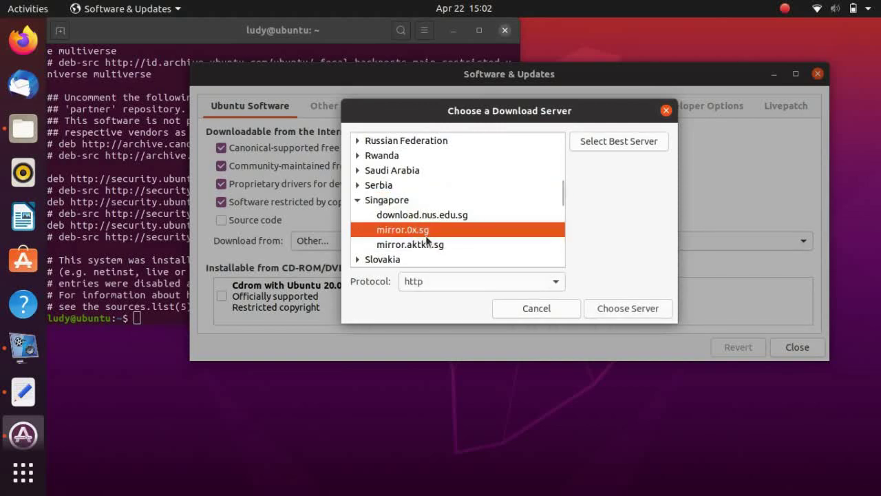
pyautogui.click(601, 308)
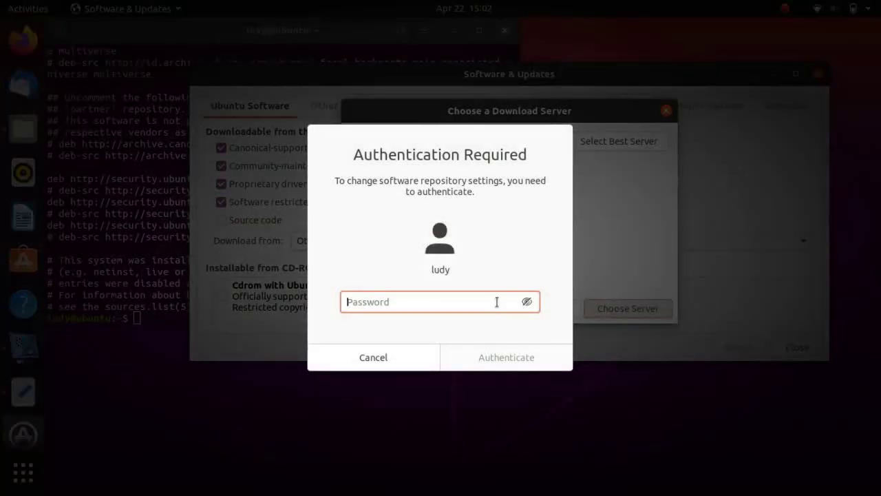
# Authenticate the switch to the mirror.0x.sg source and close Software & Updates
pyautogui.write('******')
pyautogui.press('Return')
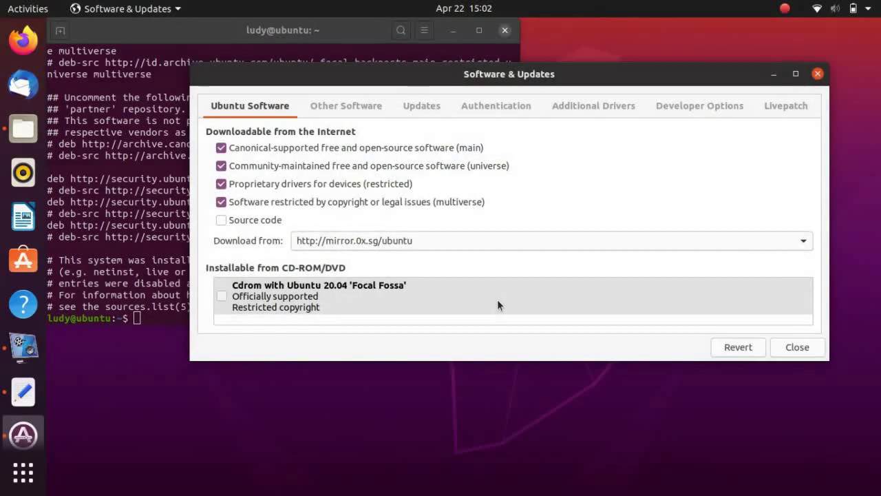
pyautogui.click(819, 77)
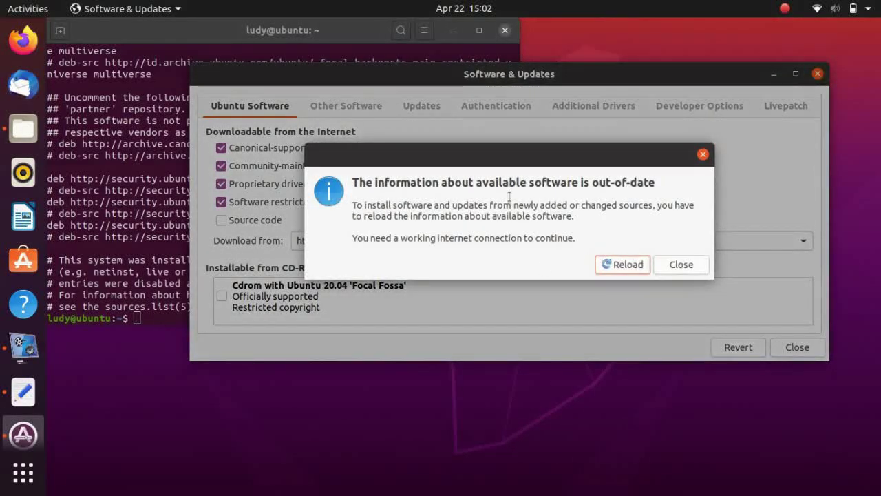
pyautogui.moveTo(486, 161); pyautogui.dragTo(426, 143)
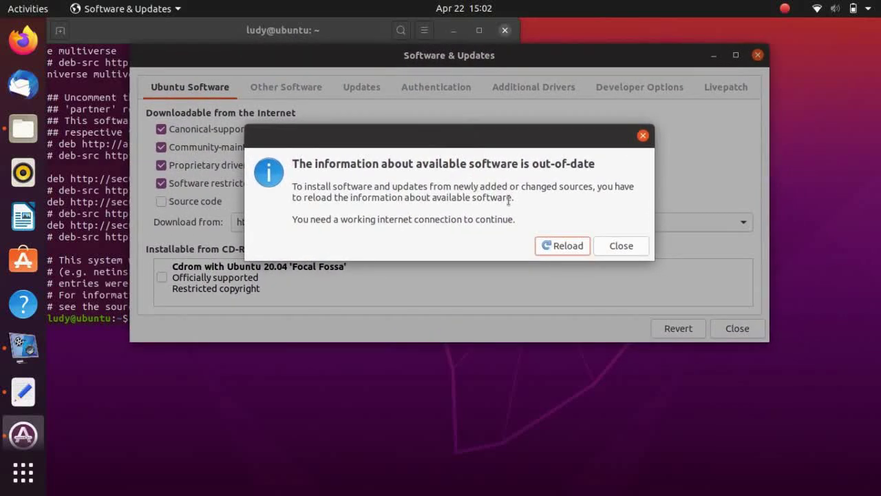
# Reload the available software information and wait for the cache refresh to finish
pyautogui.click(561, 245)
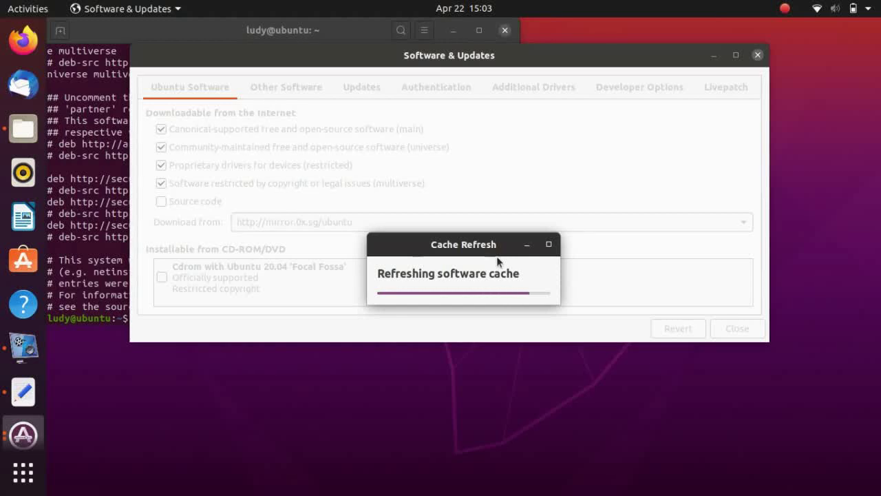
pyautogui.moveTo(477, 250); pyautogui.dragTo(484, 181)
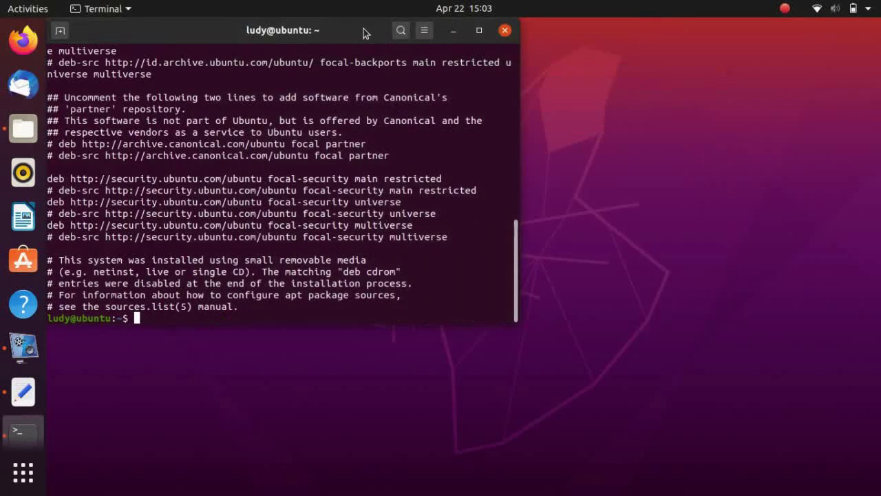
pyautogui.moveTo(364, 28); pyautogui.dragTo(503, 59)
# In a maximized, cleared terminal, run sudo apt update, then restore the window size
pyautogui.click(618, 61)
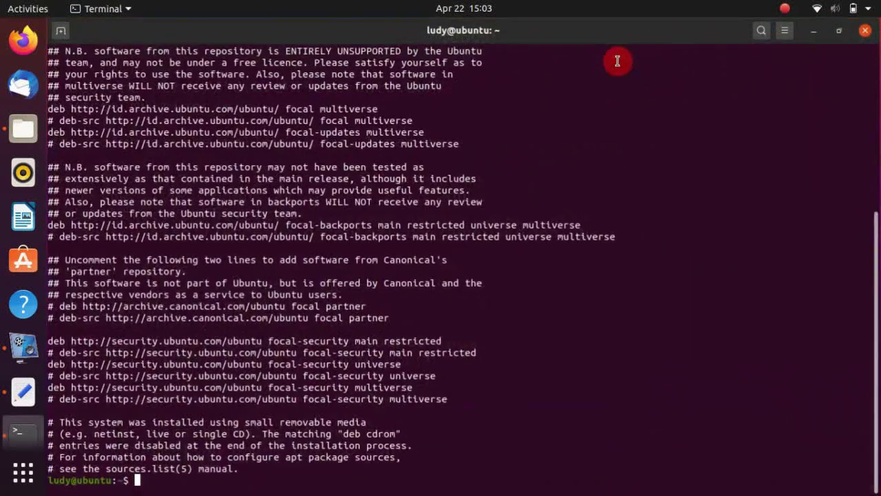
pyautogui.hotkey('ctrl', 'l')
pyautogui.write('sudo apt update')
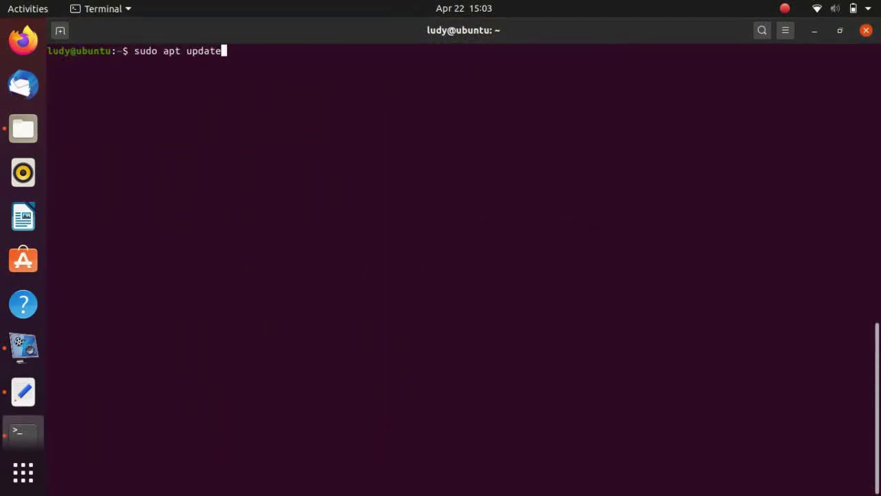
pyautogui.press('Return')
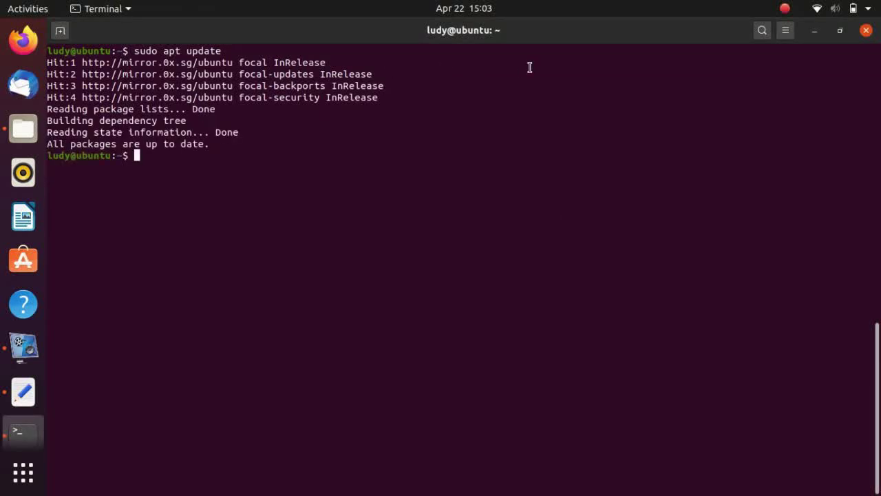
pyautogui.click(840, 30)
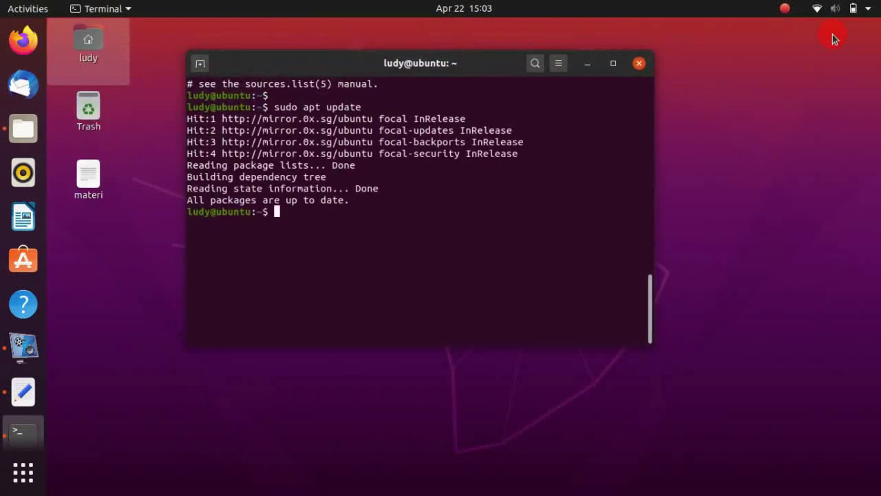
pyautogui.moveTo(480, 77); pyautogui.dragTo(549, 82)
# Launch Settings from the system menu
pyautogui.click(103, 297)
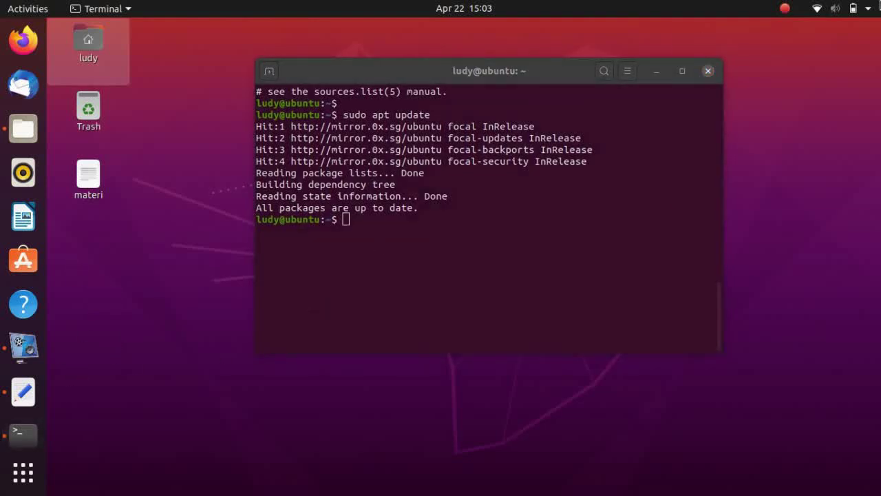
pyautogui.click(879, 5)
pyautogui.click(805, 140)
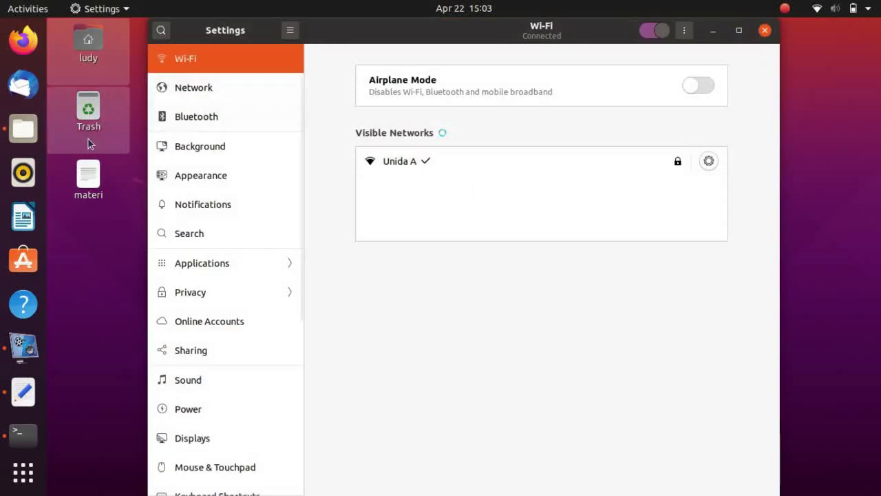
# In Appearance, try Light and Standard, settle on Dark window colours, and enable Auto-hide the Dock
pyautogui.click(233, 180)
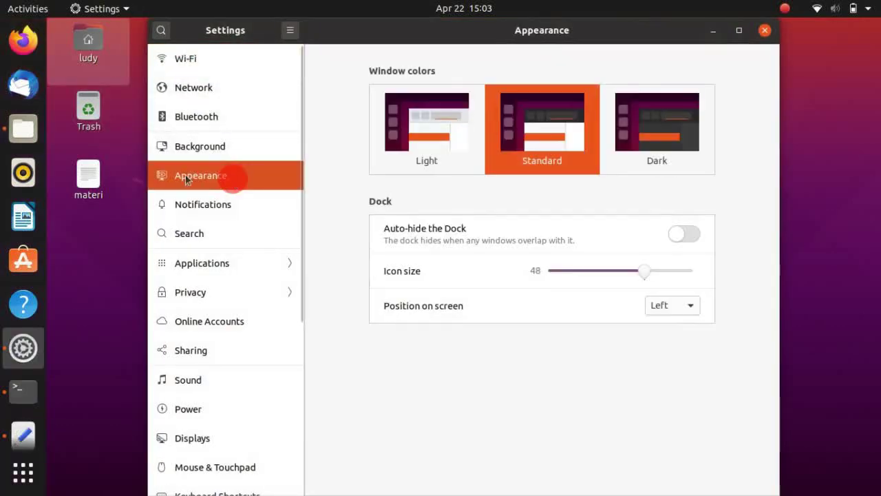
pyautogui.click(639, 126)
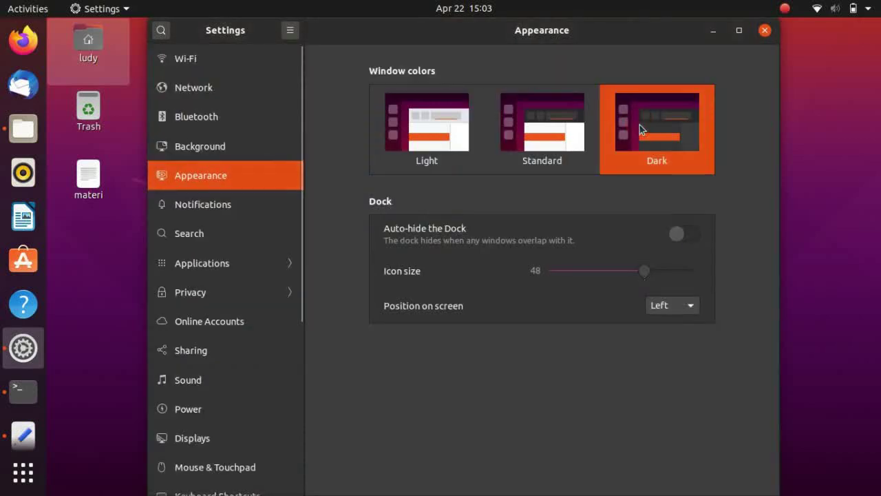
pyautogui.click(432, 140)
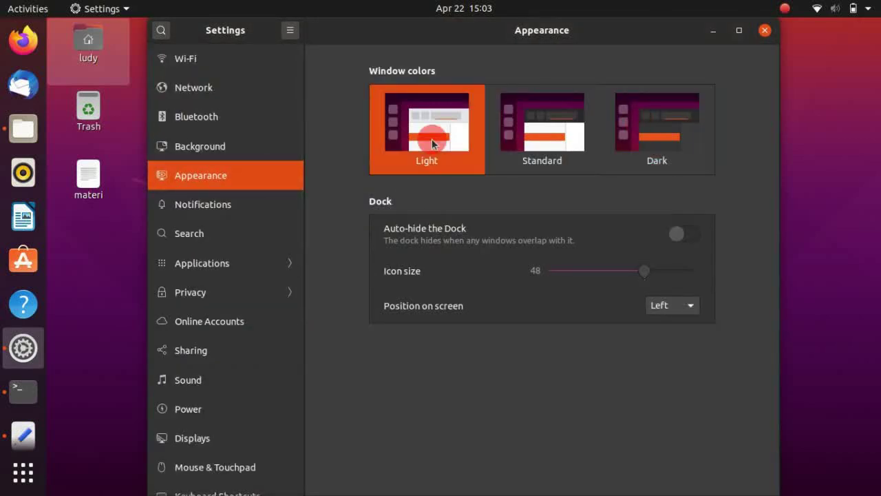
pyautogui.click(561, 131)
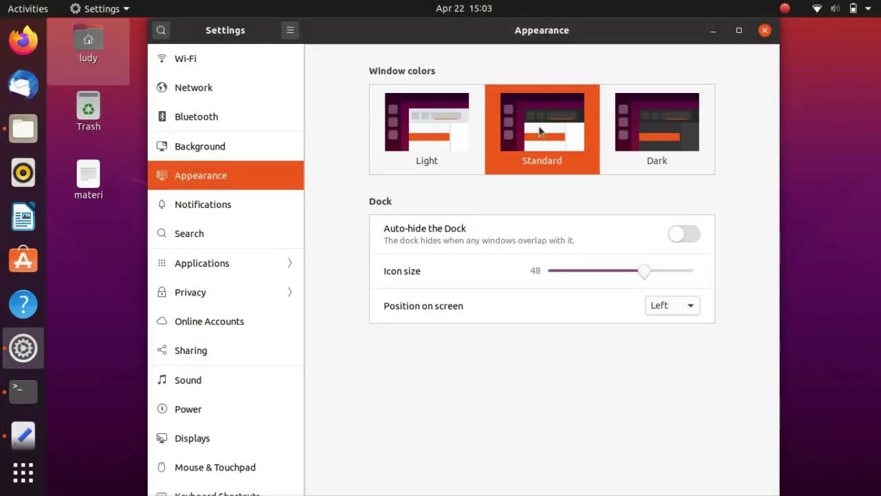
pyautogui.click(627, 125)
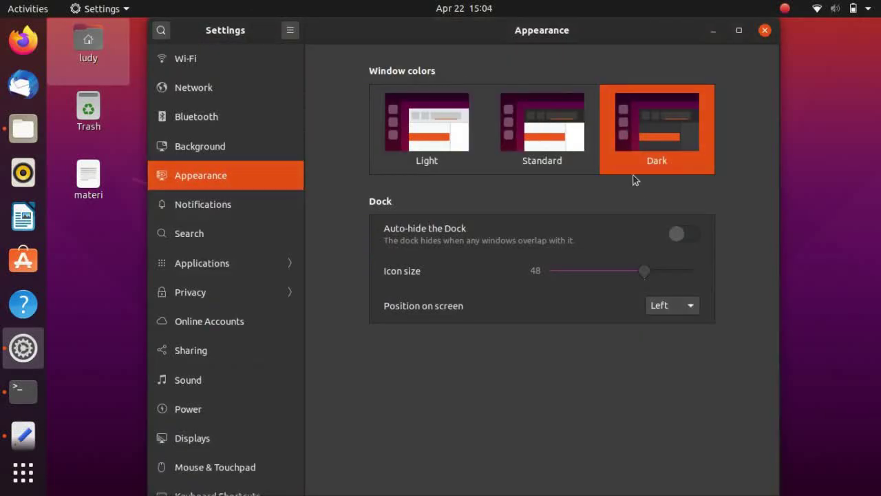
pyautogui.click(680, 234)
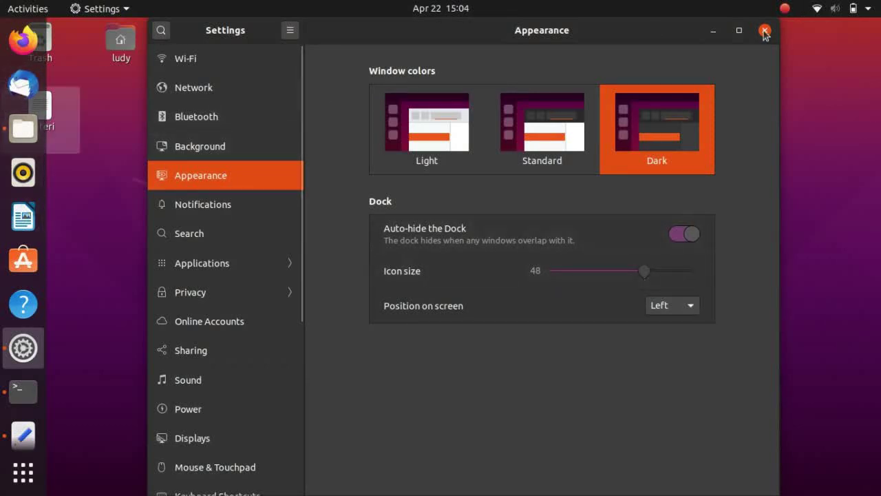
# Turn Do Not Disturb on in Notifications, then switch it off from the clock panel
pyautogui.click(261, 192)
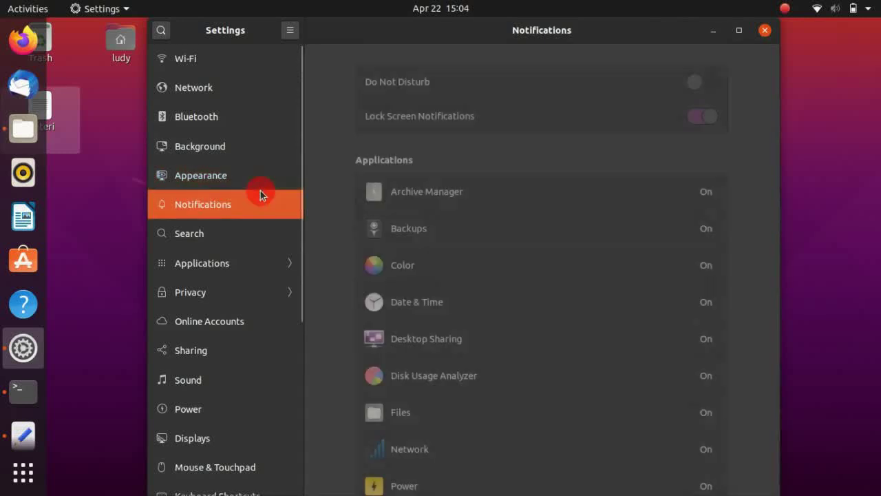
pyautogui.click(712, 84)
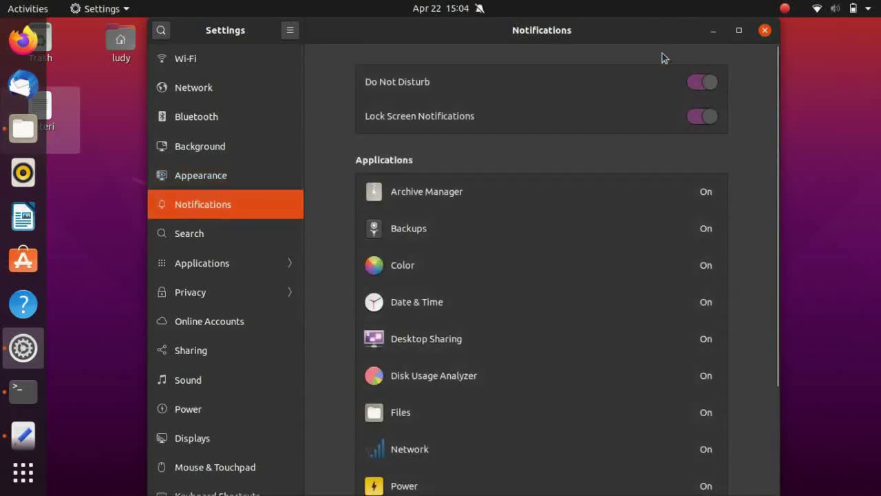
pyautogui.click(475, 7)
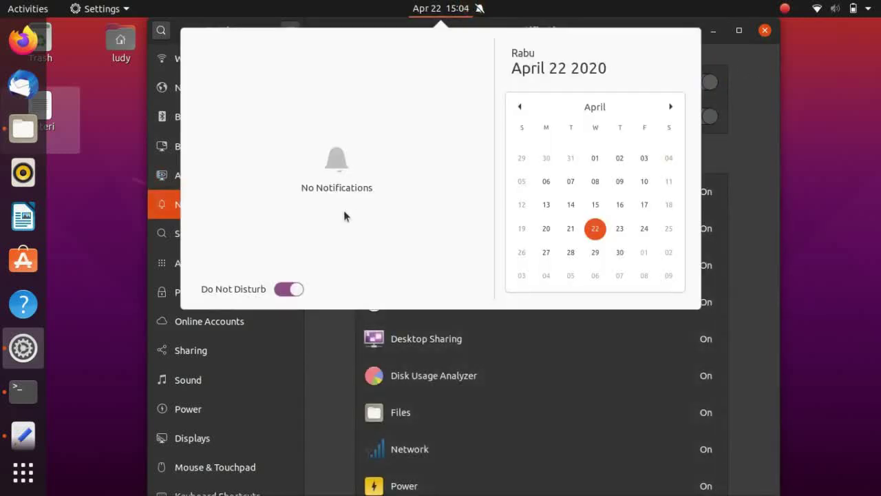
pyautogui.click(289, 289)
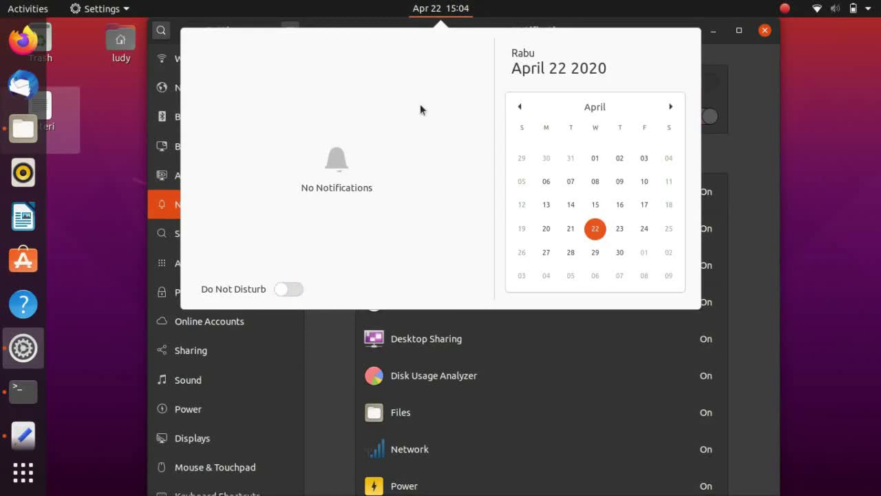
# Close the clock panel and go through Search to the Online Accounts page
pyautogui.click(456, 8)
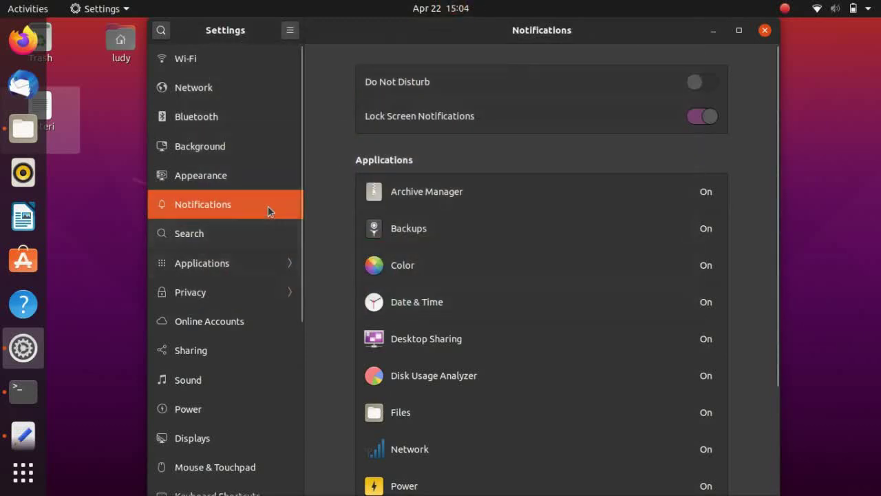
pyautogui.click(274, 239)
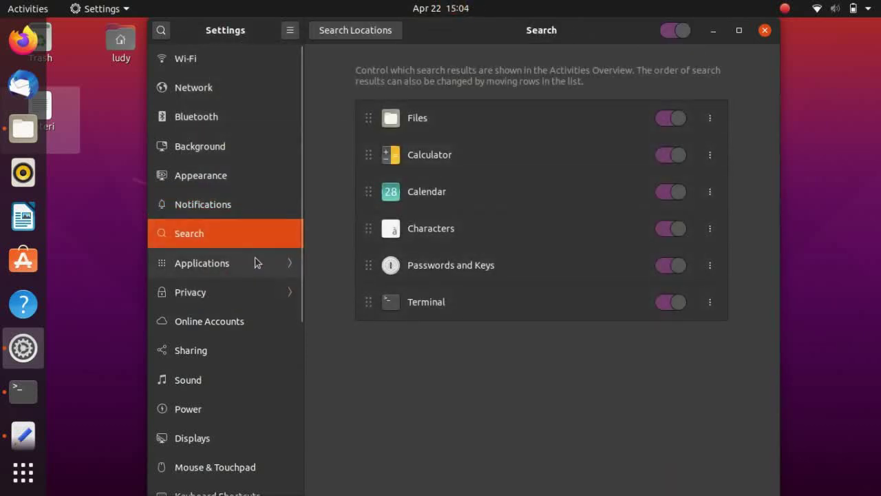
pyautogui.click(246, 317)
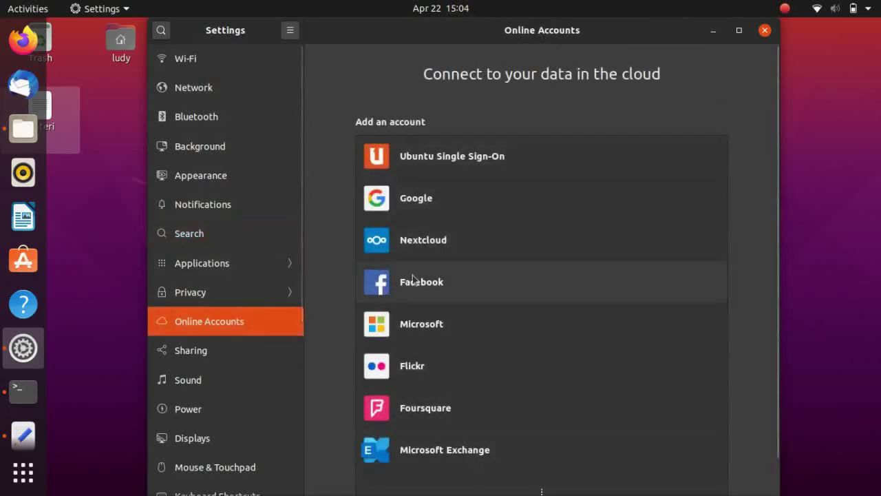
# Add a Google account by entering its e-mail and password, then allow GNOME access
pyautogui.click(543, 210)
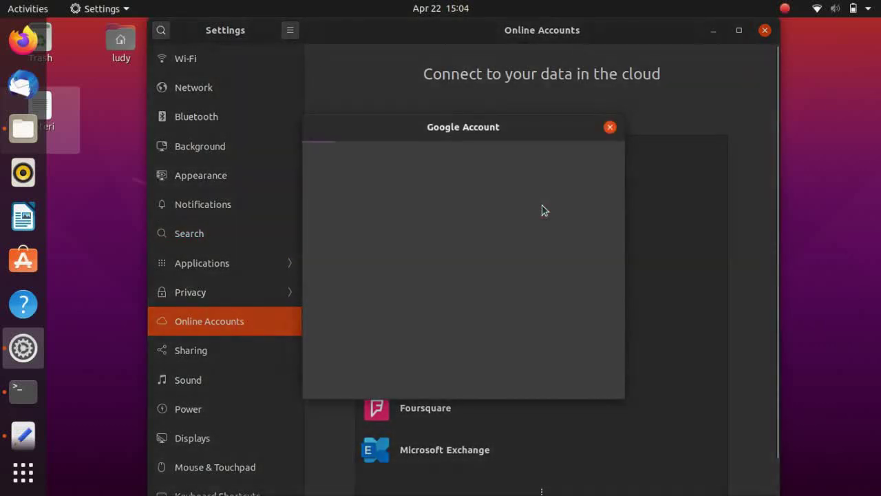
pyautogui.moveTo(533, 131); pyautogui.dragTo(520, 89)
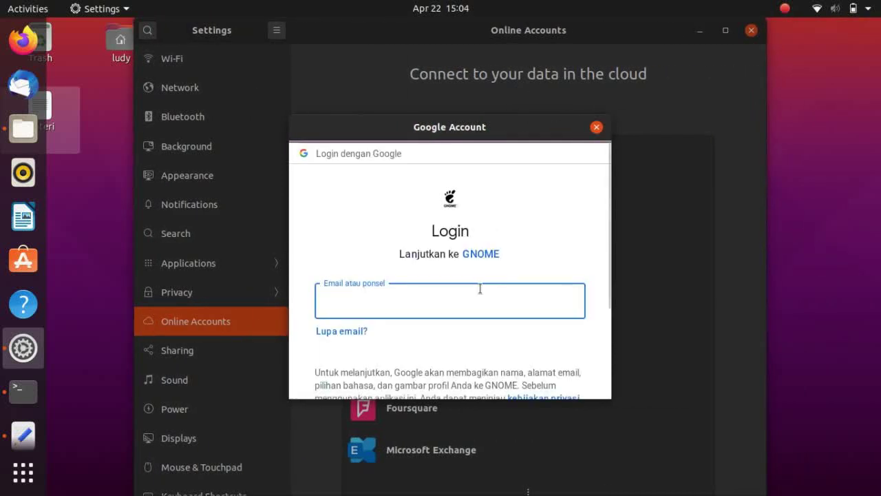
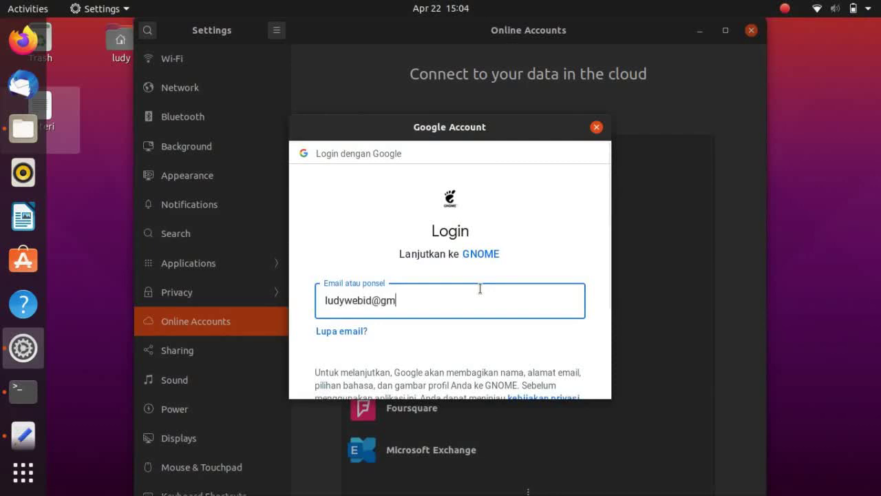
pyautogui.press('Return')
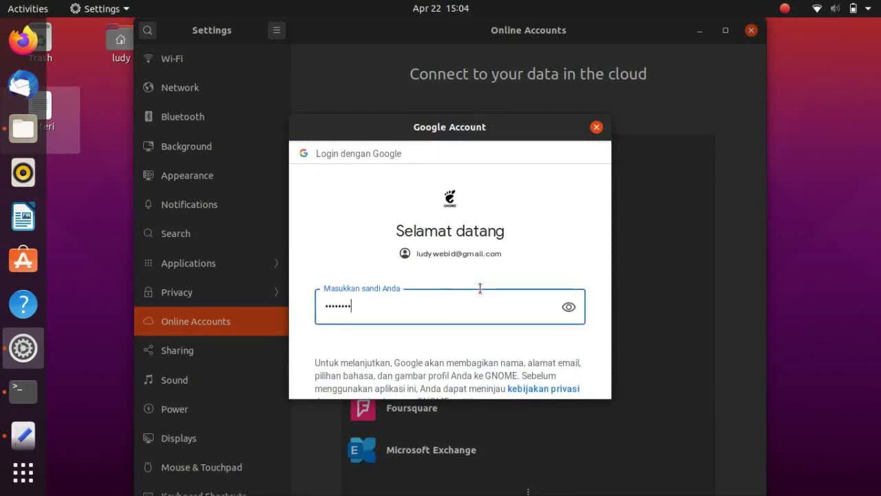
pyautogui.press('Return')
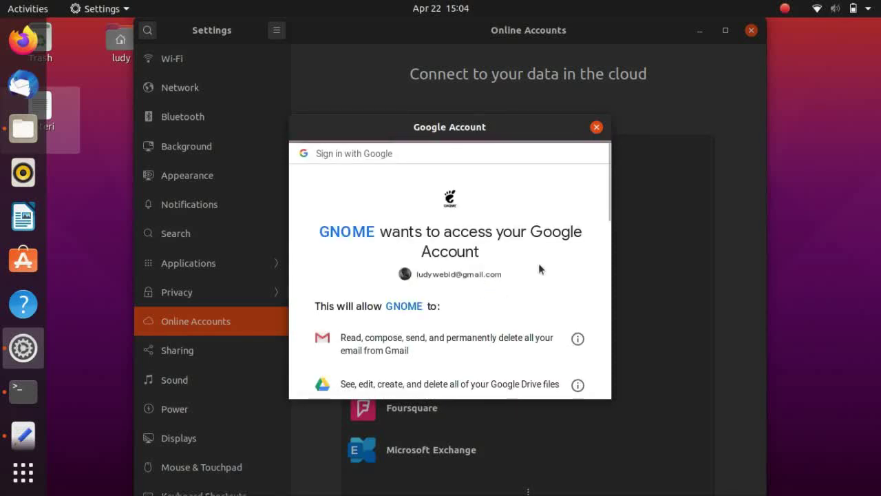
pyautogui.moveTo(610, 216); pyautogui.dragTo(598, 373)
pyautogui.click(557, 359)
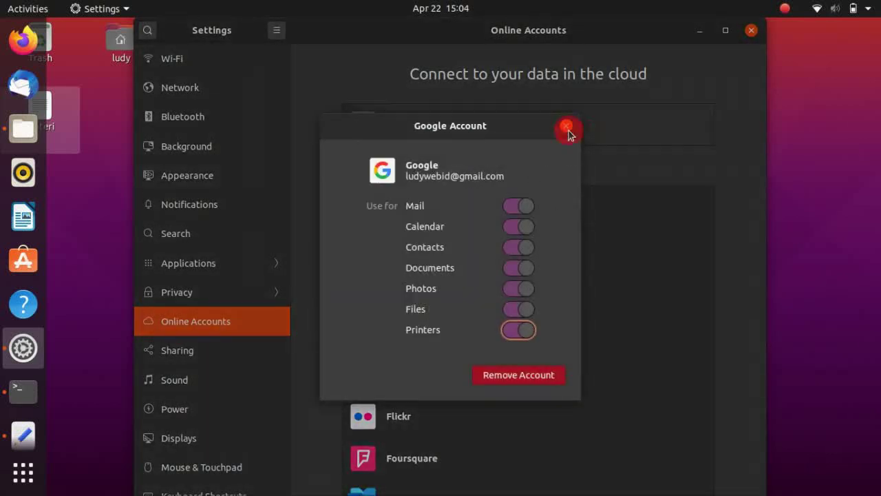
pyautogui.click(565, 125)
# Look through the Sharing, Sound and Printers pages, ending on Removable Media
pyautogui.click(224, 363)
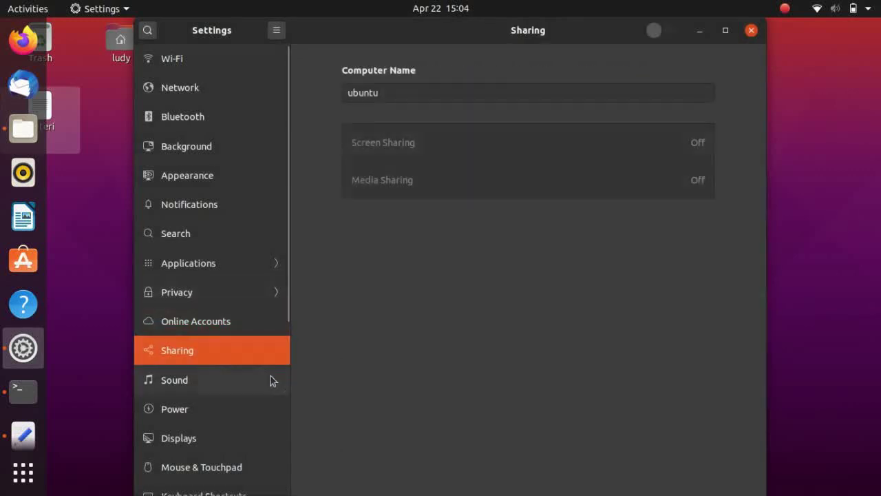
pyautogui.moveTo(287, 284); pyautogui.dragTo(289, 330)
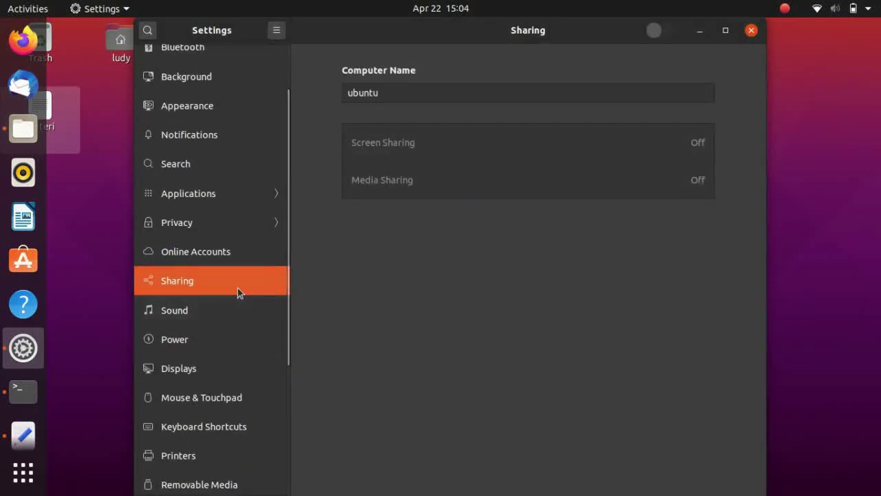
pyautogui.moveTo(287, 308); pyautogui.dragTo(284, 428)
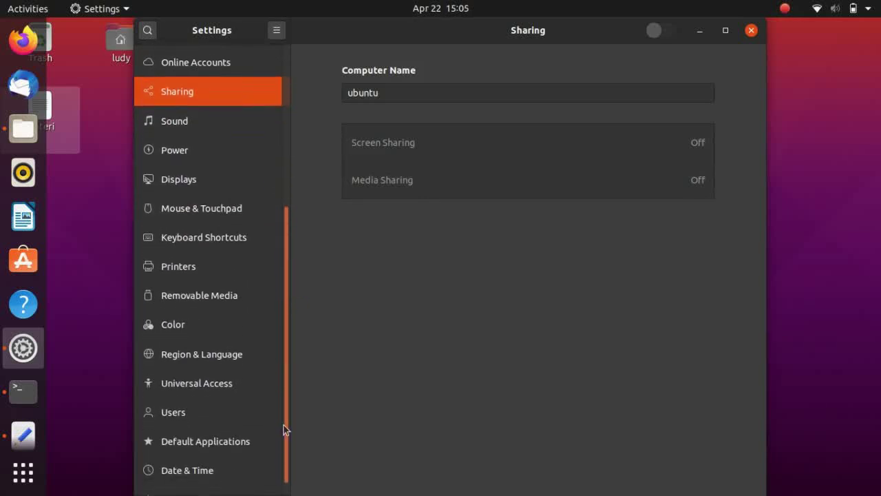
pyautogui.click(221, 127)
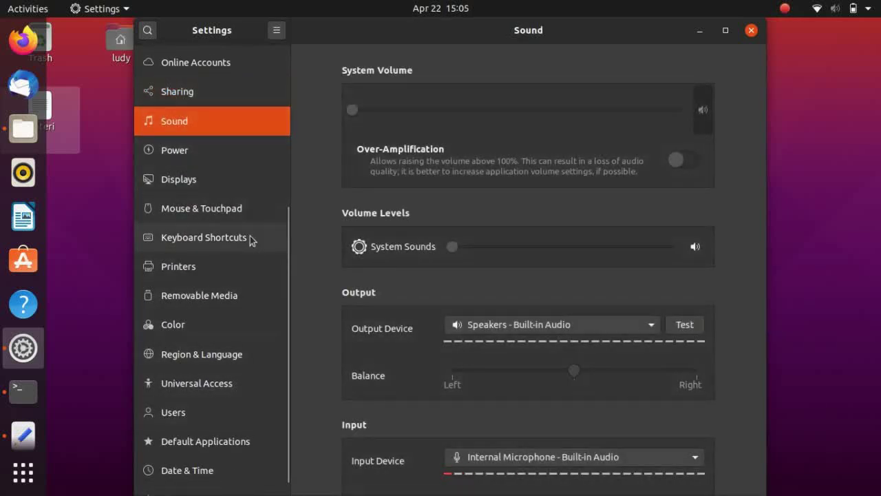
pyautogui.click(289, 234)
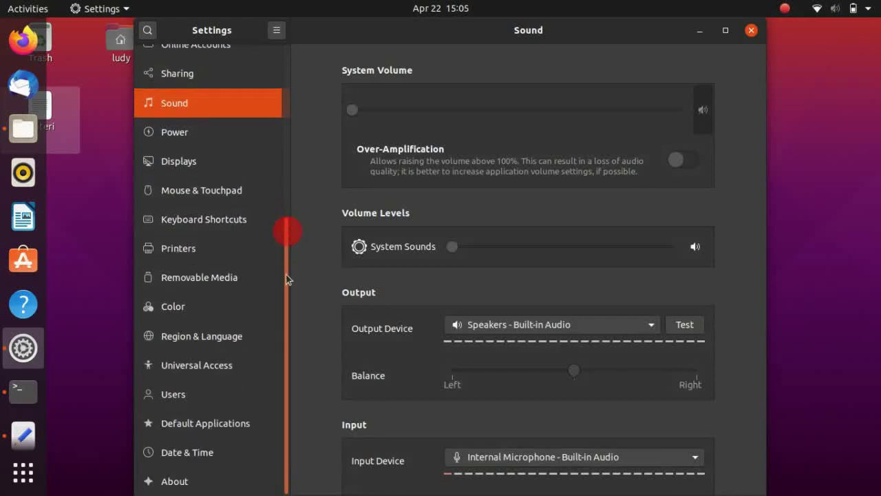
pyautogui.click(530, 333)
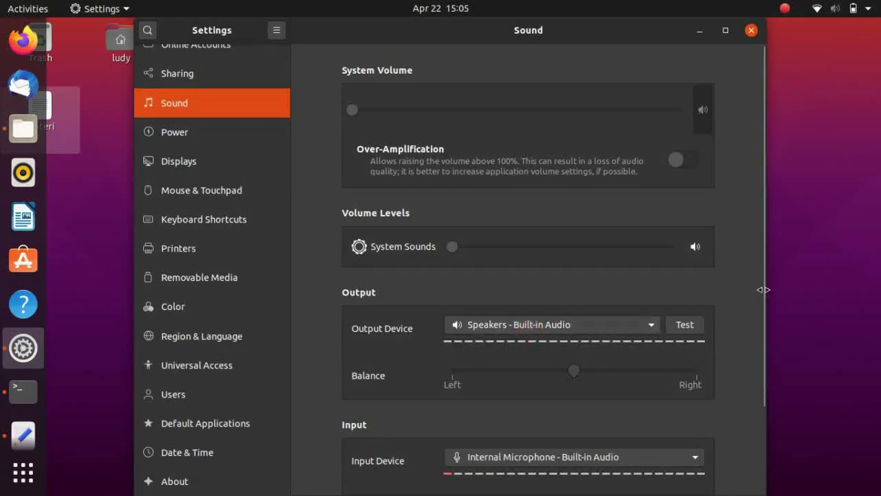
pyautogui.moveTo(762, 289); pyautogui.dragTo(741, 407)
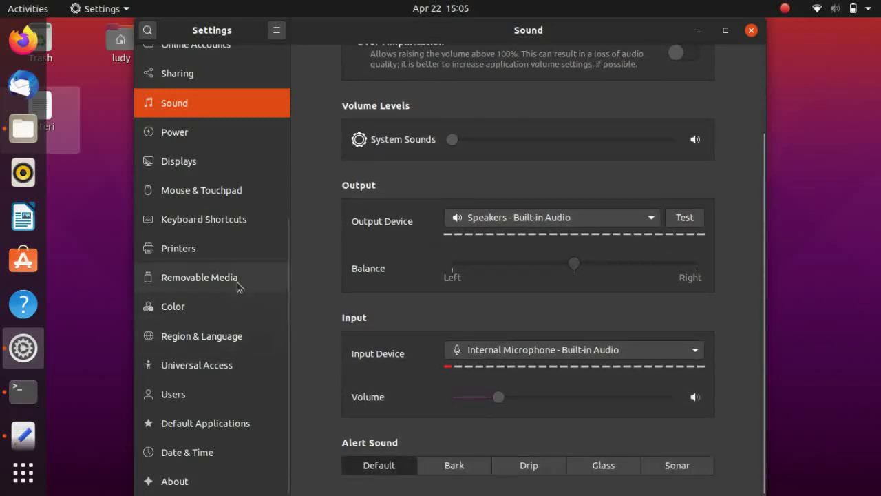
pyautogui.click(234, 249)
pyautogui.click(241, 278)
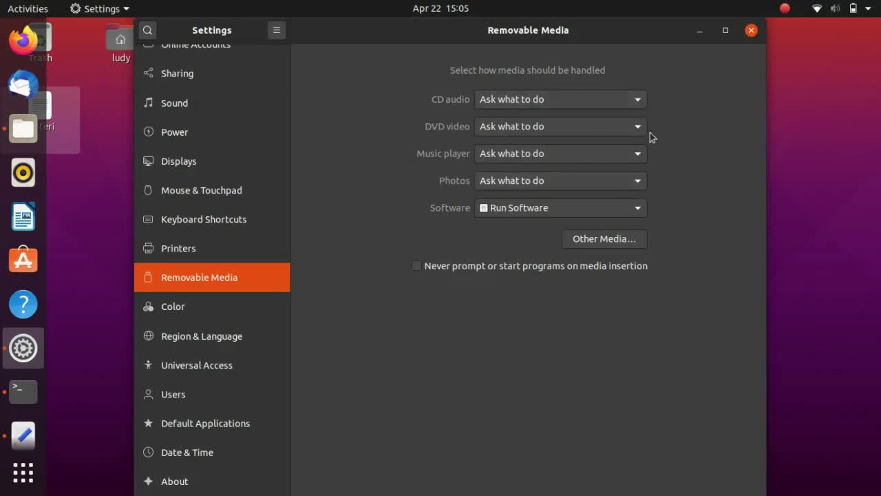
# Check the CD audio choices unchanged, then pass Color and Region & Language to Default Applications
pyautogui.click(638, 101)
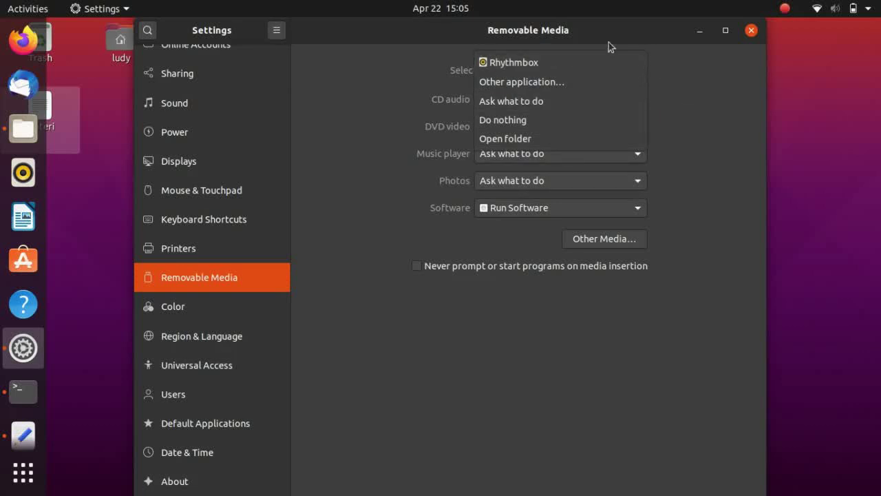
pyautogui.click(413, 105)
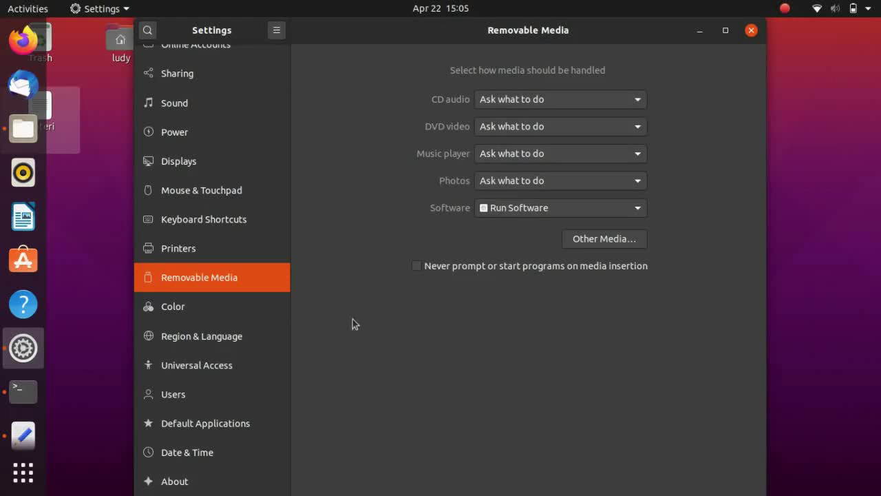
pyautogui.click(264, 307)
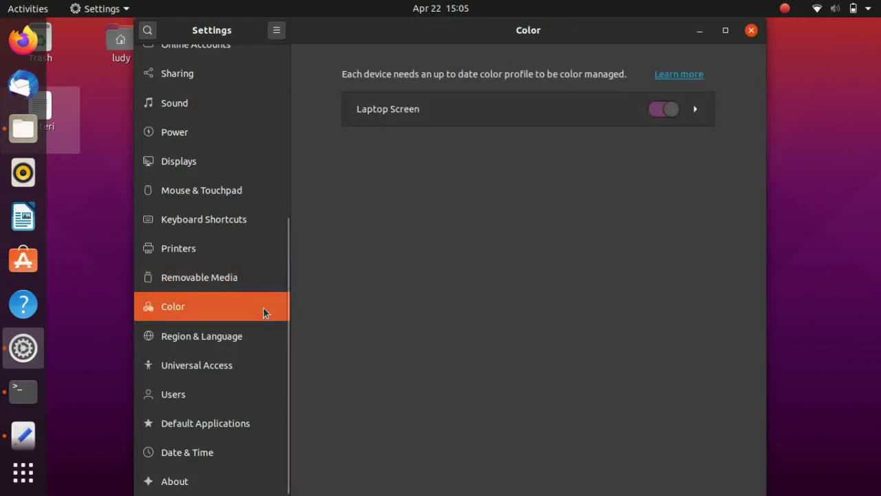
pyautogui.click(208, 351)
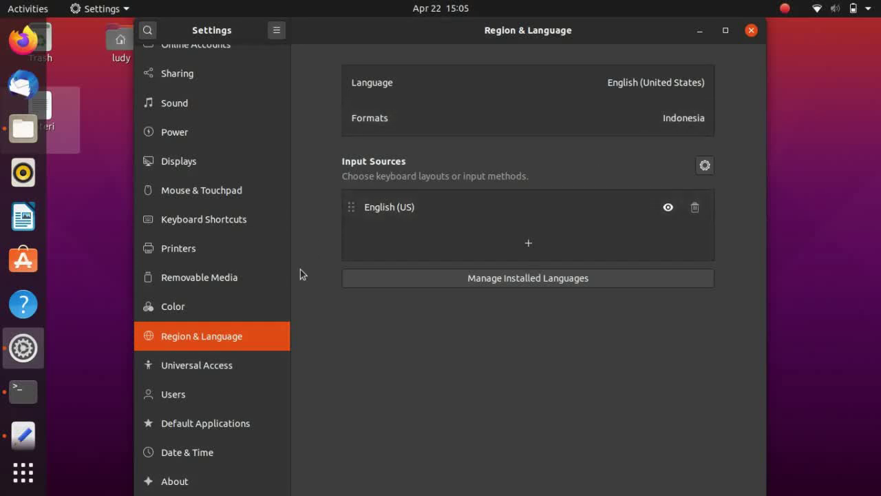
pyautogui.click(243, 422)
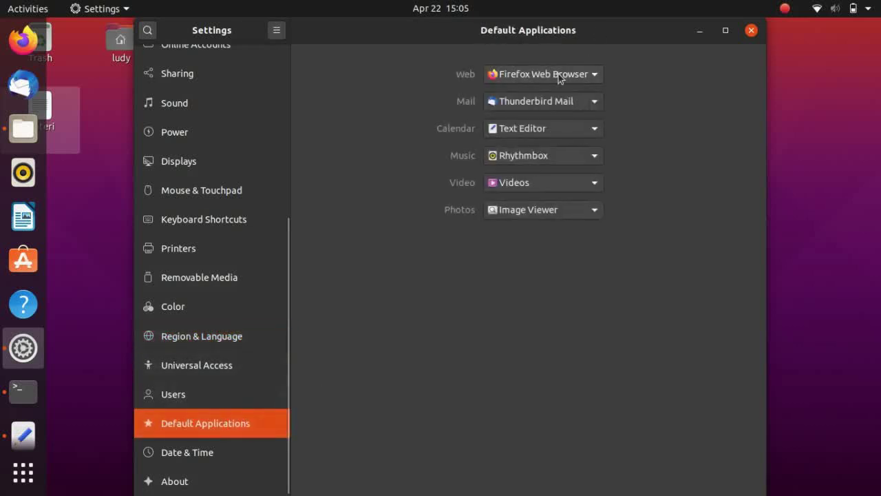
# Inspect the Web and Music default app choices without changing them, then view the About page
pyautogui.click(559, 76)
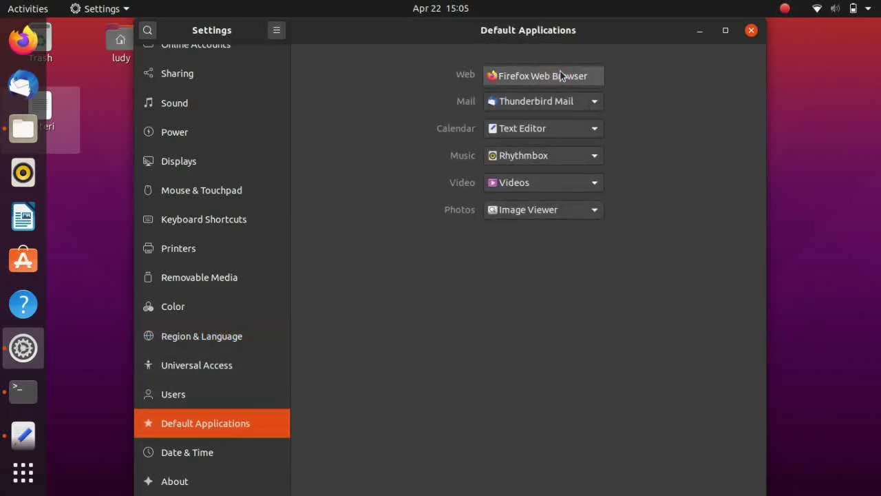
pyautogui.click(622, 82)
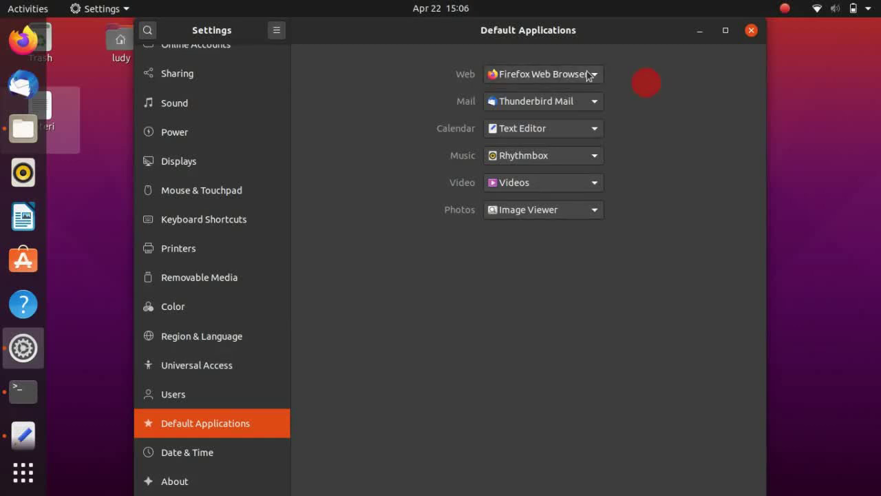
pyautogui.click(587, 74)
pyautogui.click(585, 75)
pyautogui.click(586, 75)
pyautogui.click(579, 160)
pyautogui.click(579, 159)
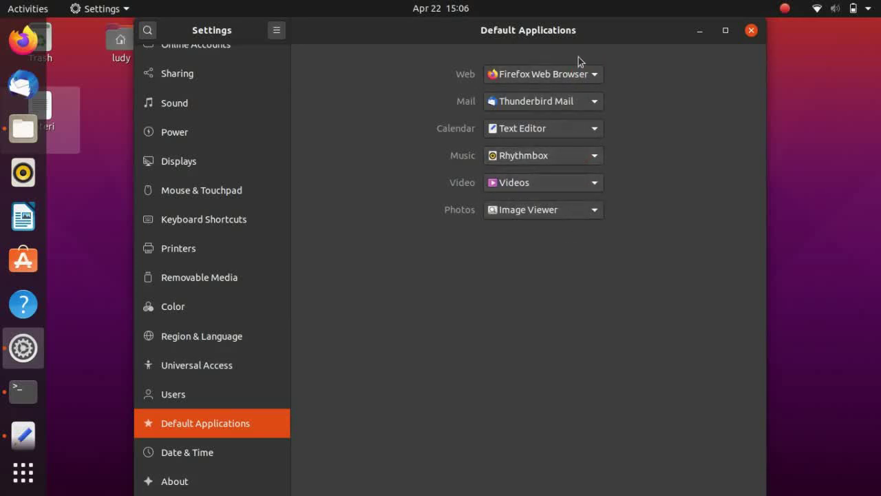
pyautogui.click(196, 482)
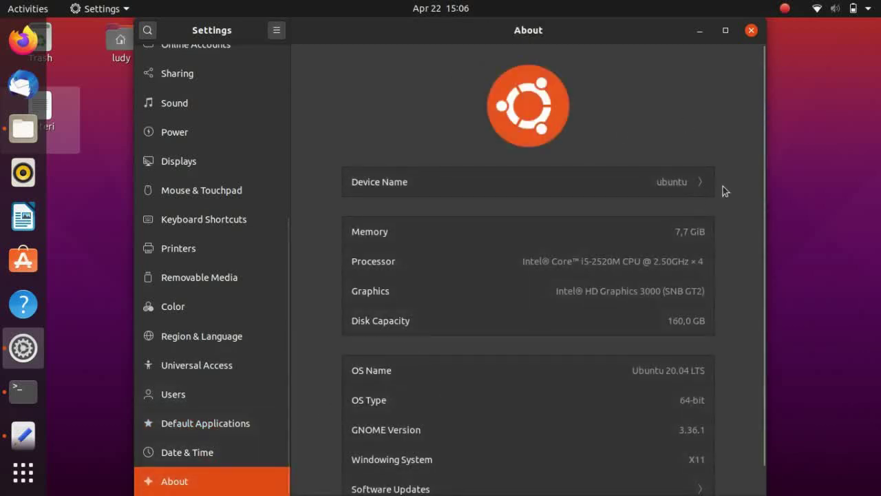
# Check Software & Updates from the About page, close it unchanged, then close Settings
pyautogui.moveTo(764, 161); pyautogui.dragTo(767, 236)
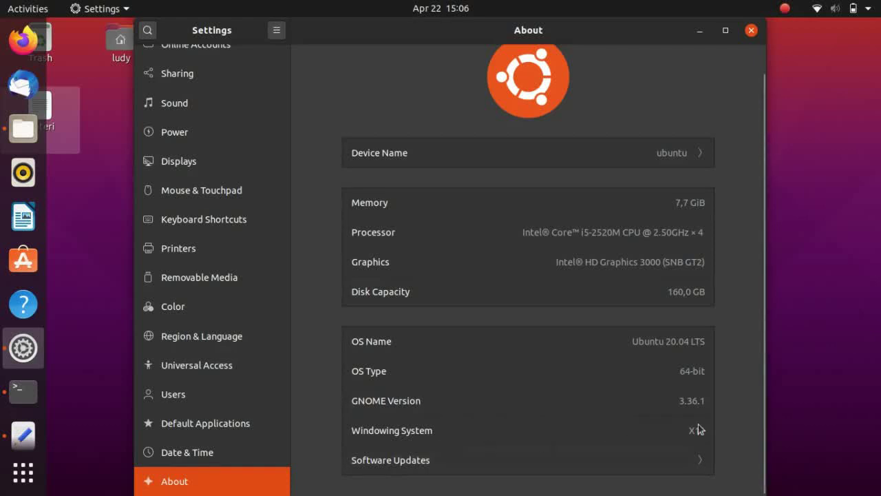
pyautogui.click(671, 460)
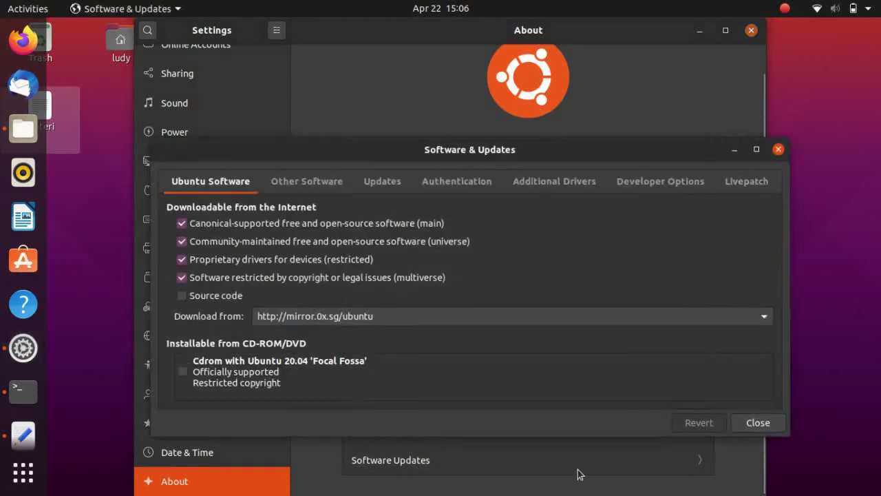
pyautogui.moveTo(581, 150); pyautogui.dragTo(583, 96)
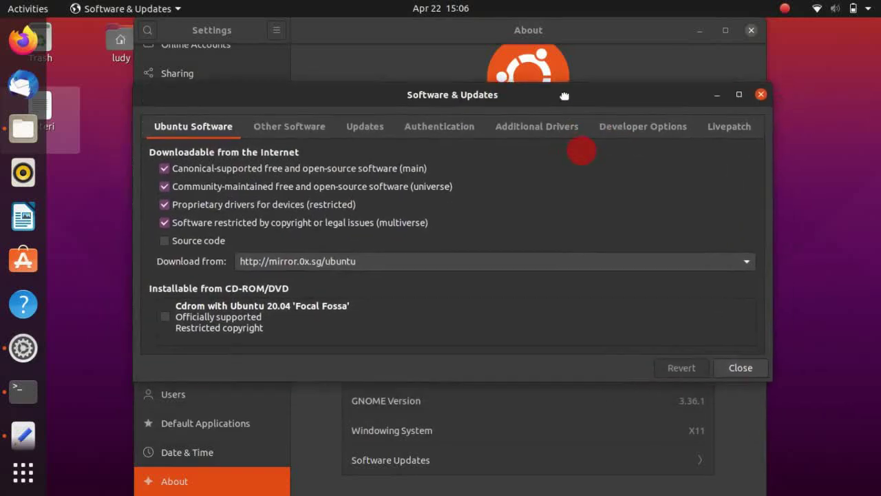
pyautogui.click(751, 366)
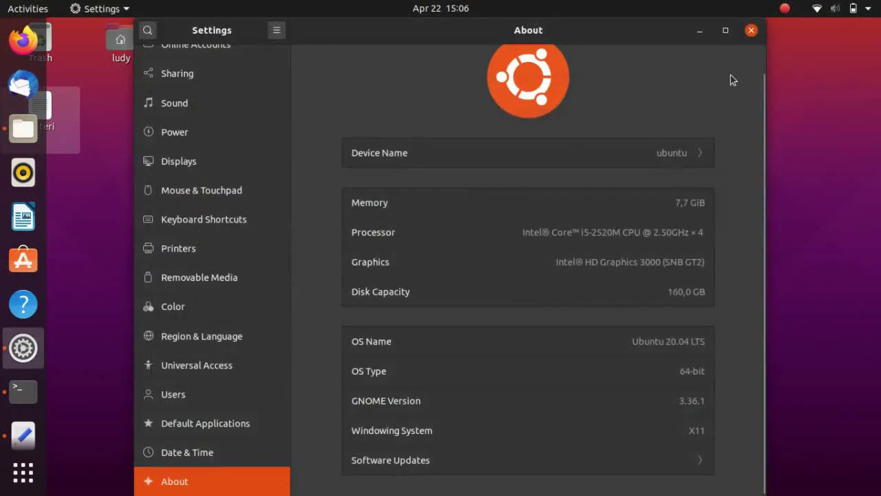
pyautogui.click(752, 32)
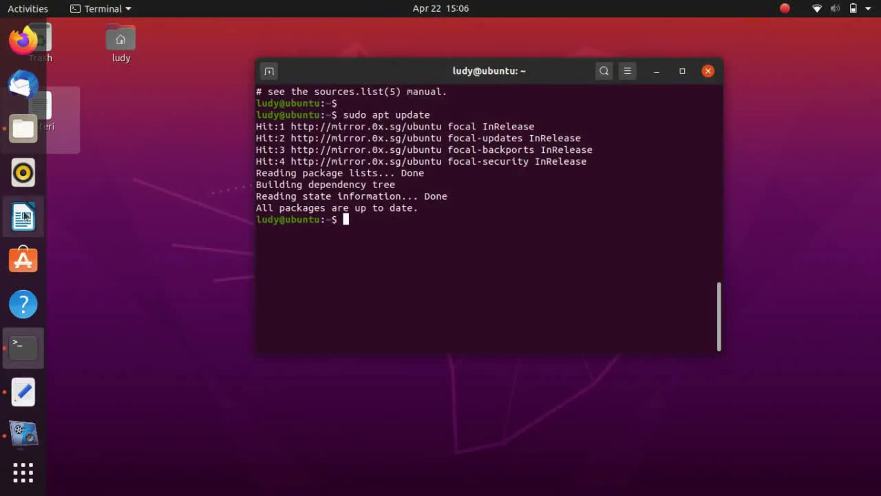
# Browse the connected Google account's files in the file manager
pyautogui.click(29, 140)
pyautogui.click(428, 228)
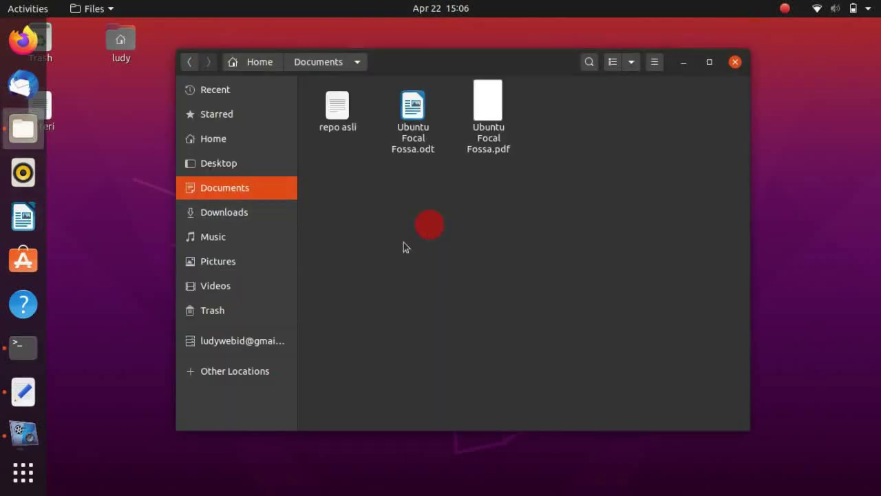
pyautogui.click(224, 337)
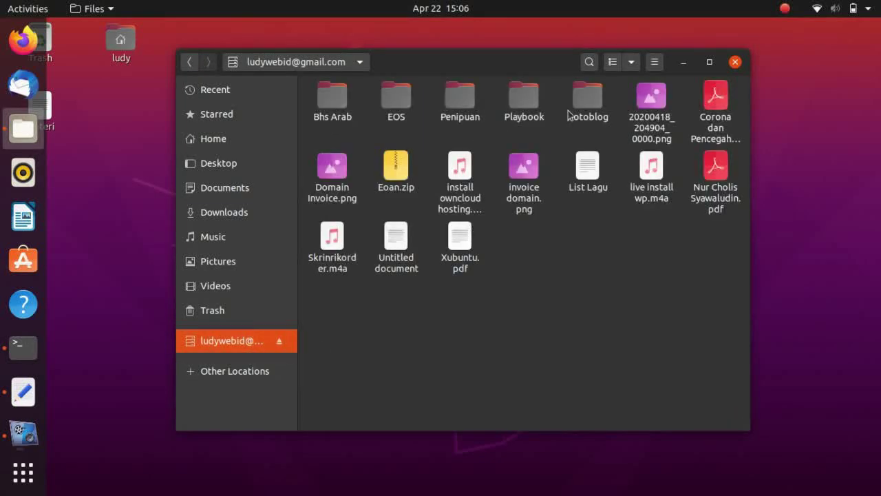
# Close Files and bring the materi notes in Text Editor back to the front
pyautogui.click(735, 62)
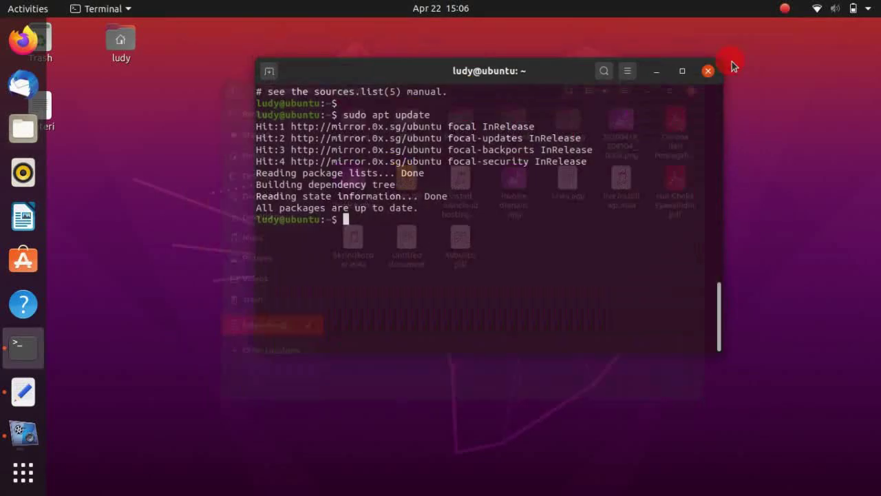
pyautogui.click(611, 252)
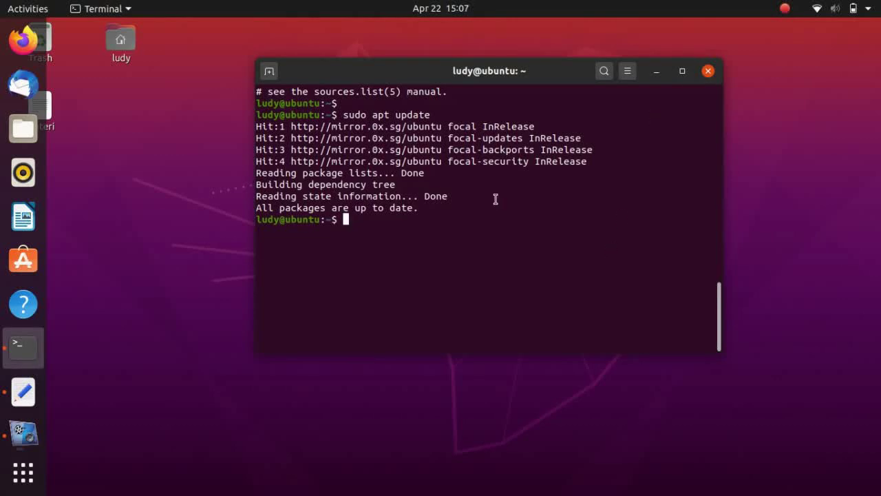
pyautogui.click(25, 390)
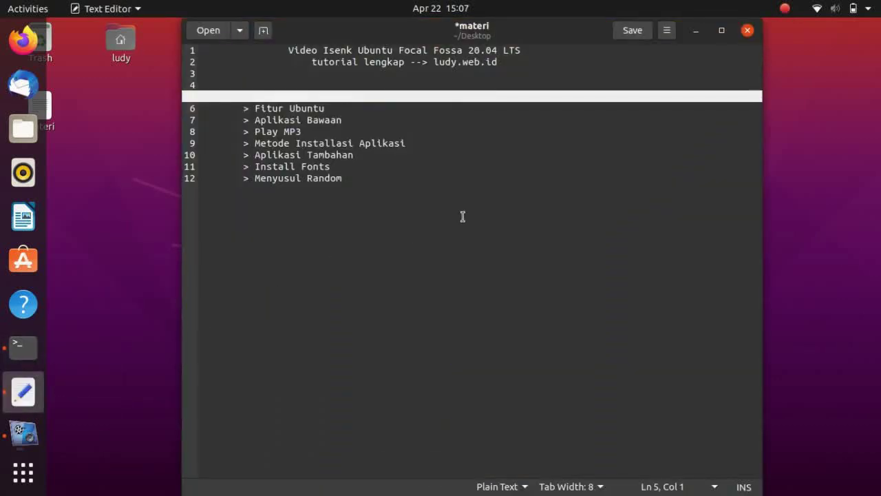
# Delete the Fitur Ubuntu and Pengenalan Desktop lines from the outline
pyautogui.click(383, 106)
pyautogui.hotkey('shift', 'Home')
pyautogui.press('BackSpace')
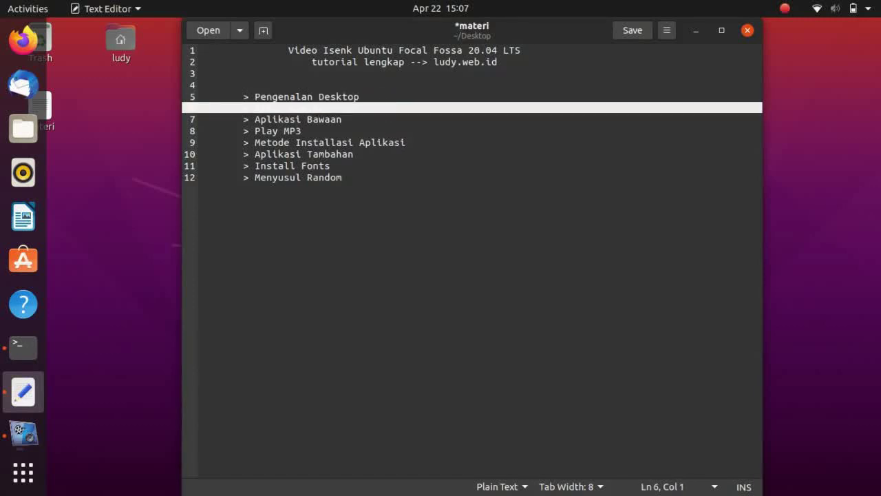
pyautogui.hotkey('shift', 'Up')
pyautogui.press('BackSpace')
pyautogui.hotkey('ctrl', 'd')
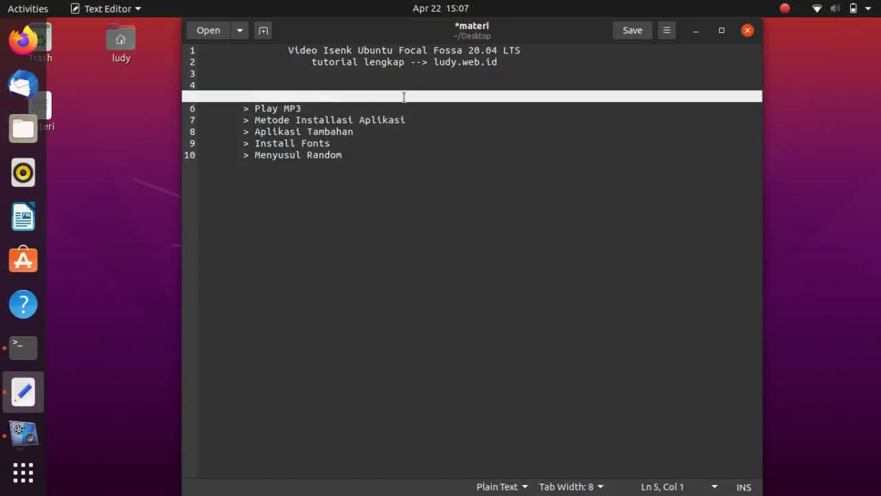
# Erase the covered topic on line 5 so the outline starts at Play MP3
pyautogui.click(413, 102)
pyautogui.click(459, 101)
pyautogui.hotkey('shift', 'Home')
pyautogui.press('BackSpace')
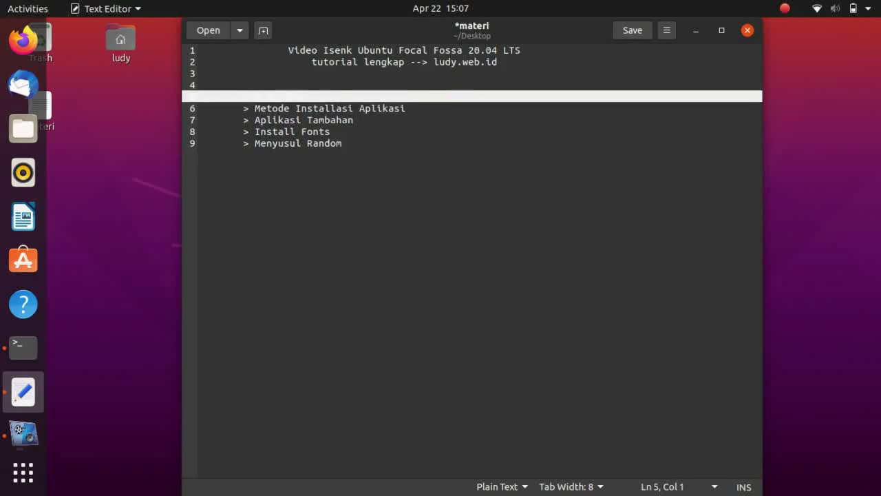
# Review the trimmed outline, then switch over to the file manager
pyautogui.click(471, 153)
pyautogui.click(454, 127)
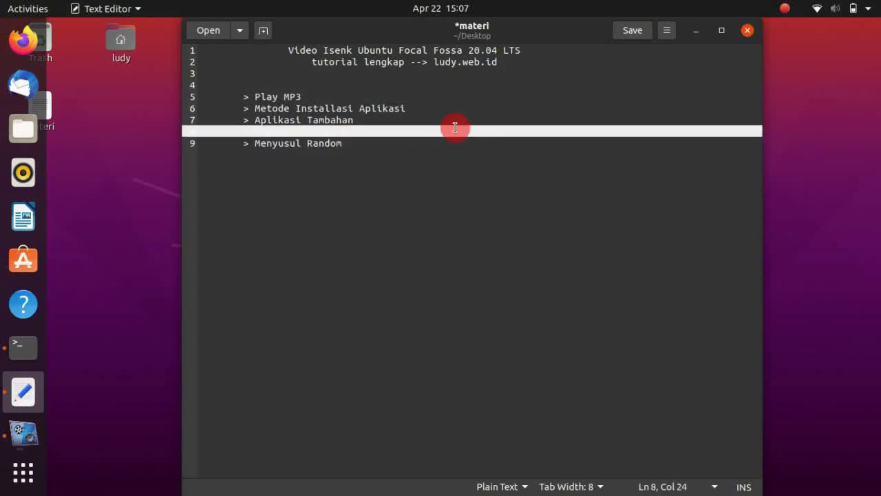
pyautogui.click(432, 203)
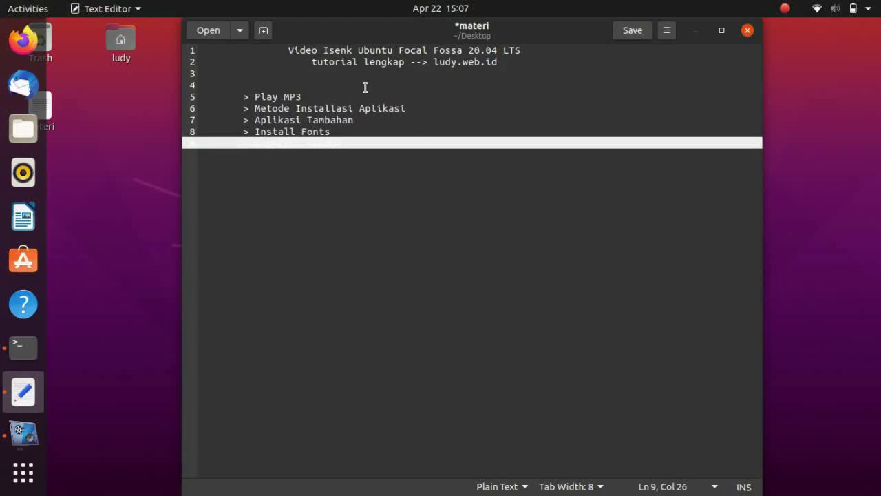
pyautogui.click(308, 84)
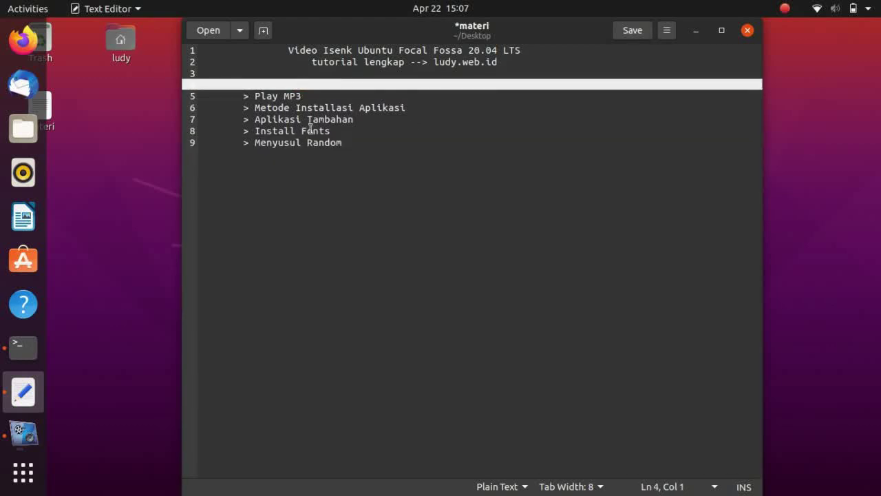
pyautogui.click(147, 252)
pyautogui.click(23, 131)
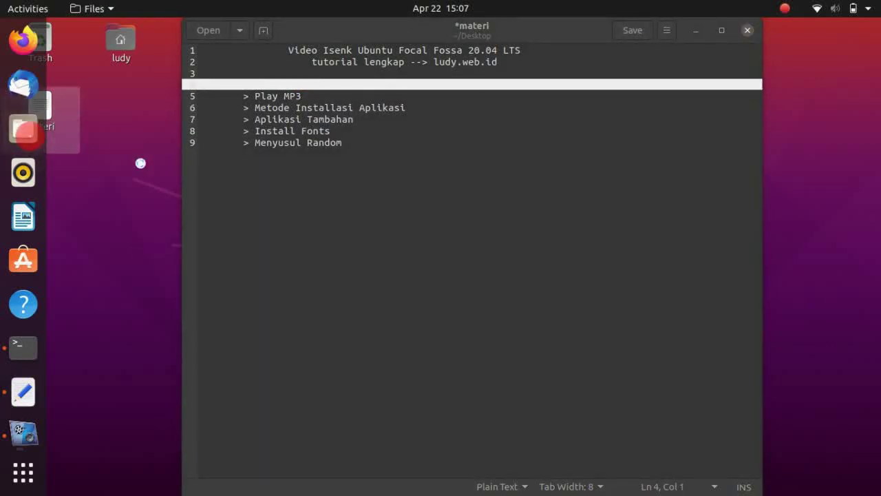
# Peek into the Music folder and return to the Home folder
pyautogui.click(383, 179)
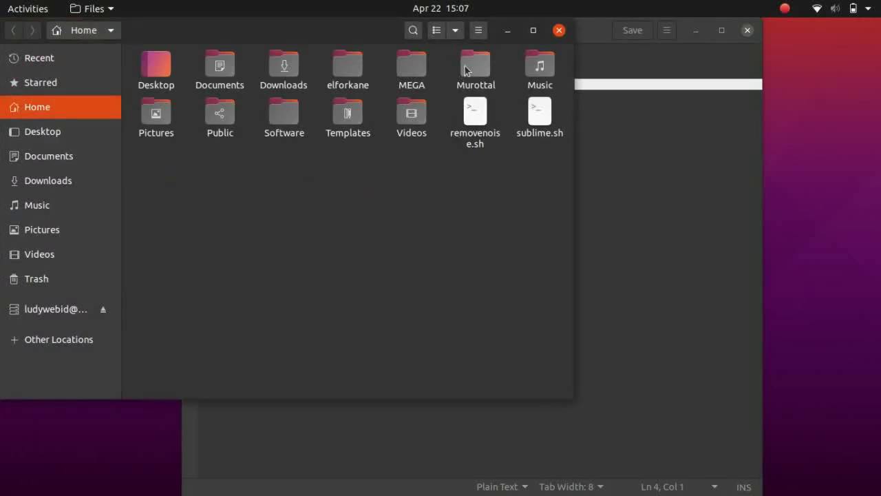
pyautogui.click(538, 74)
pyautogui.doubleClick(538, 75)
pyautogui.click(92, 31)
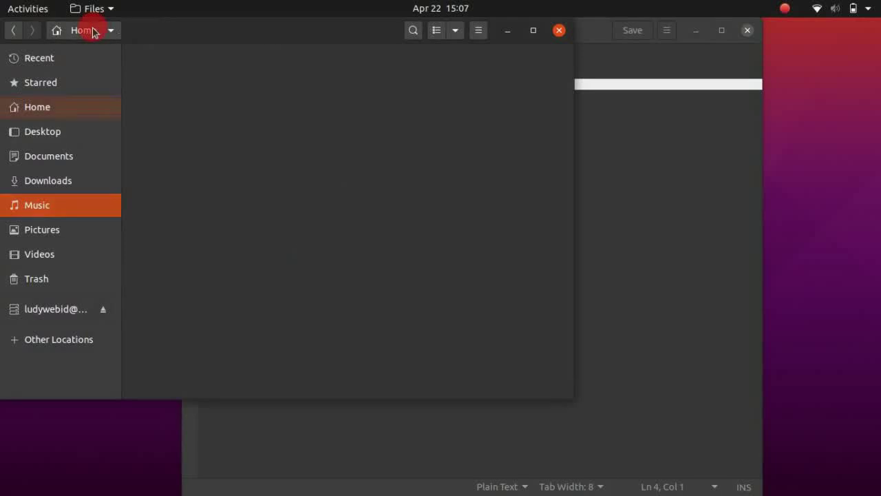
pyautogui.click(457, 184)
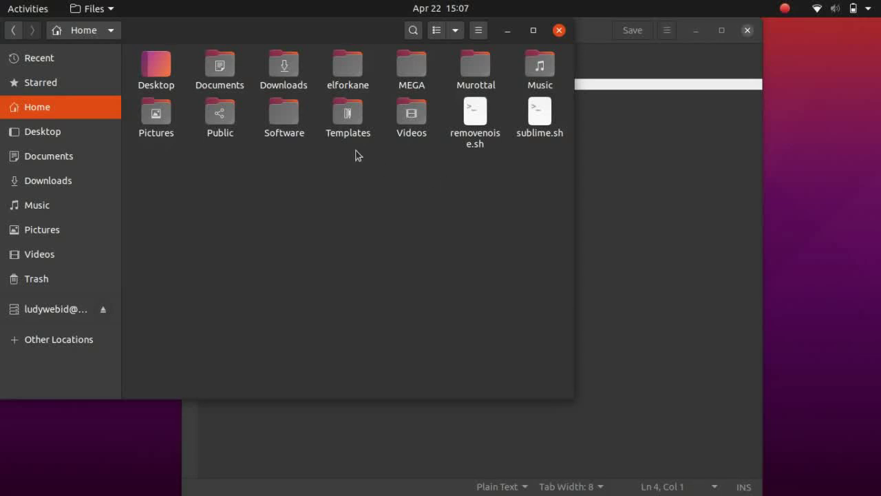
# Play Al Fatihah - Syeikh Hani Ar-Rifa'i.ogv from the Videos folder in the Videos player
pyautogui.doubleClick(412, 116)
pyautogui.click(179, 105)
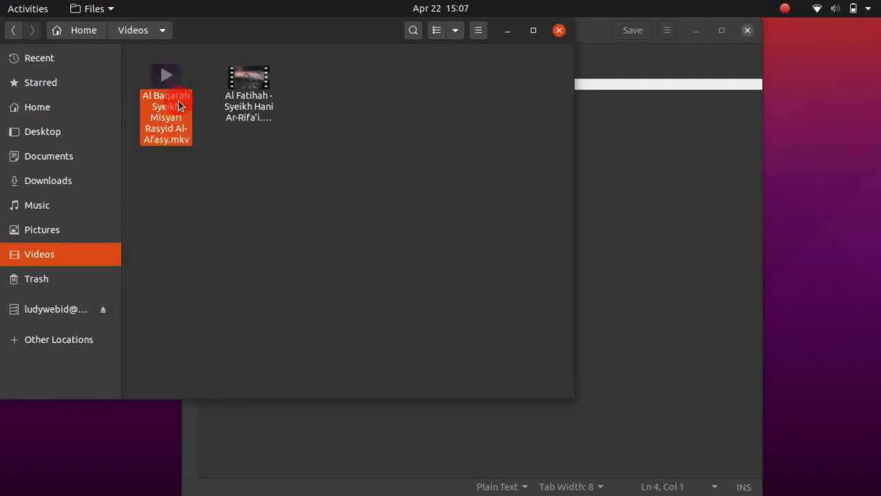
pyautogui.click(251, 132)
pyautogui.rightClick(246, 131)
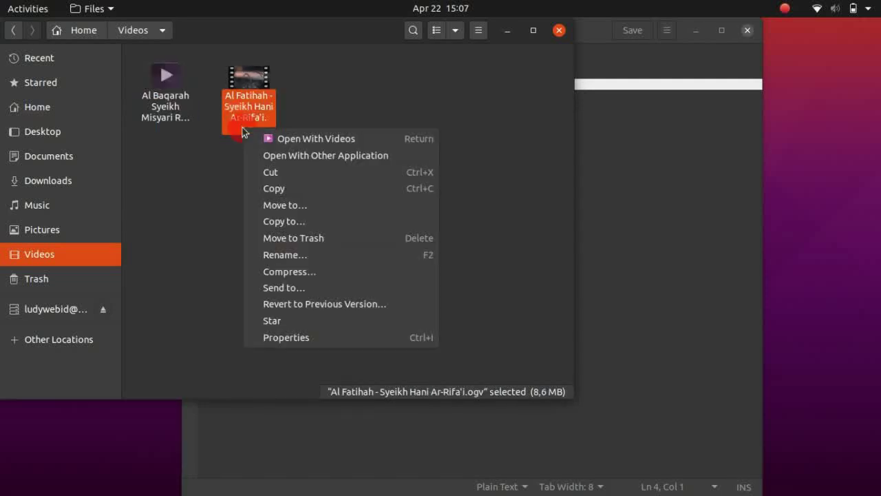
pyautogui.click(344, 135)
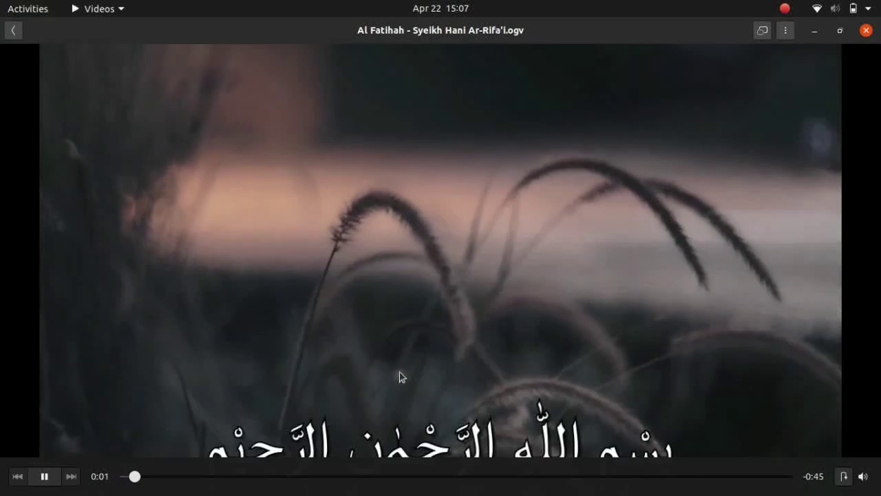
pyautogui.click(421, 376)
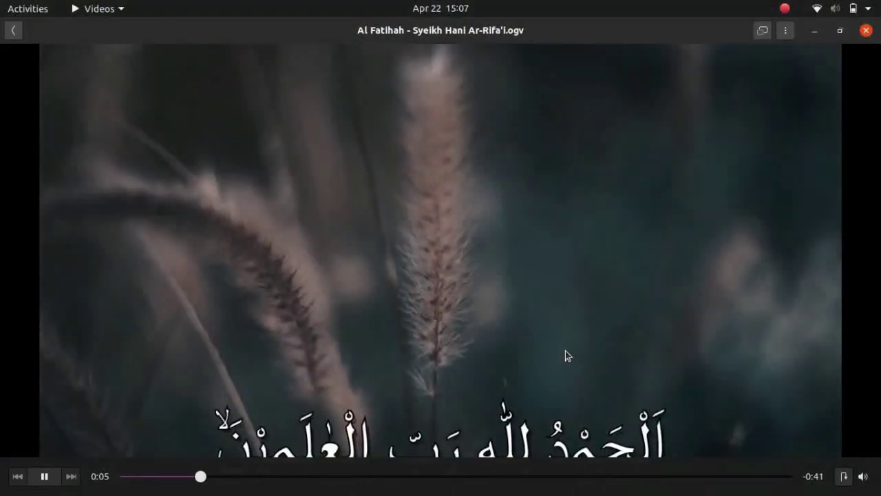
# Skip ahead in the Al Fatihah clip, then open the Al Baqarah video in Videos
pyautogui.click(451, 475)
pyautogui.click(587, 476)
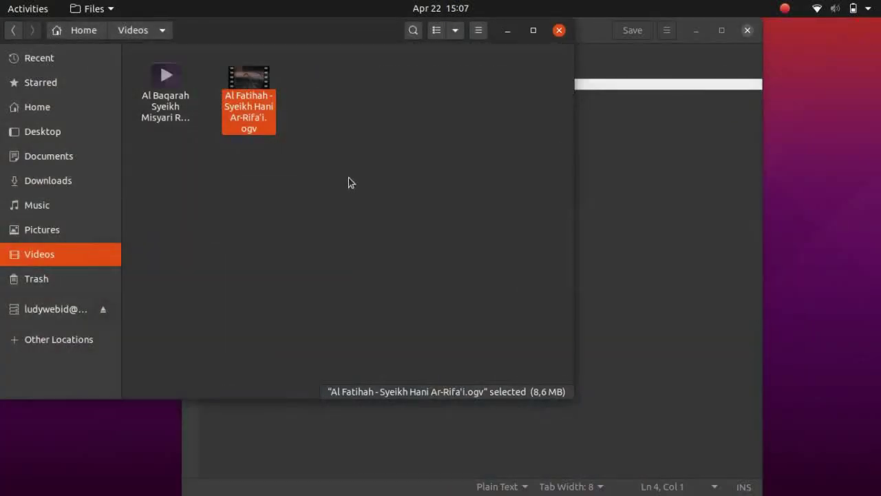
pyautogui.click(346, 179)
pyautogui.click(165, 76)
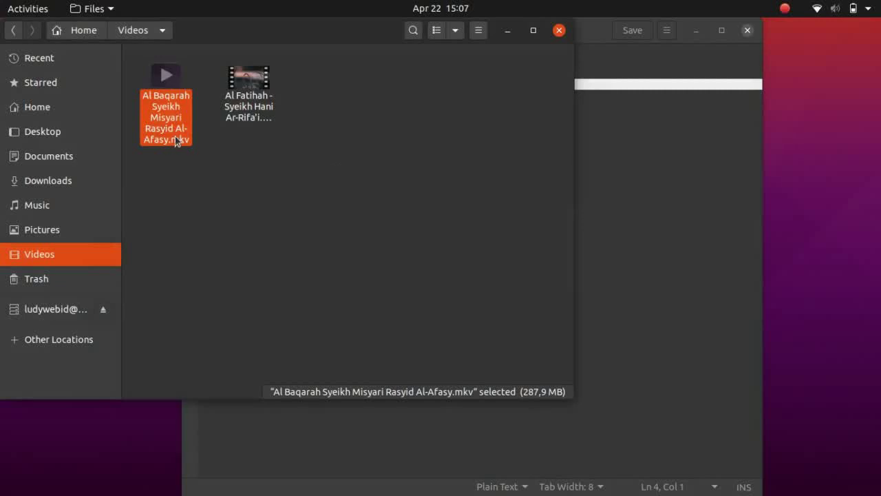
pyautogui.rightClick(175, 137)
pyautogui.click(247, 145)
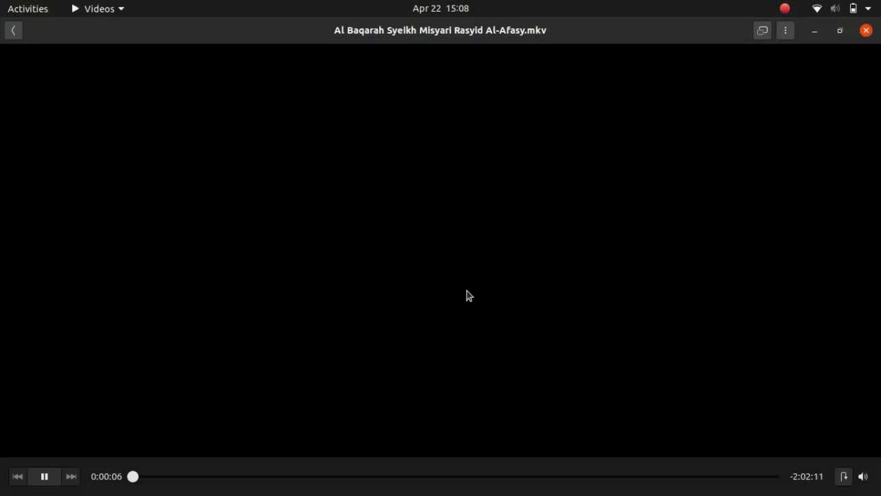
# Jump about seven minutes into Al Baqarah, then restore and close the player
pyautogui.click(173, 476)
pyautogui.click(258, 482)
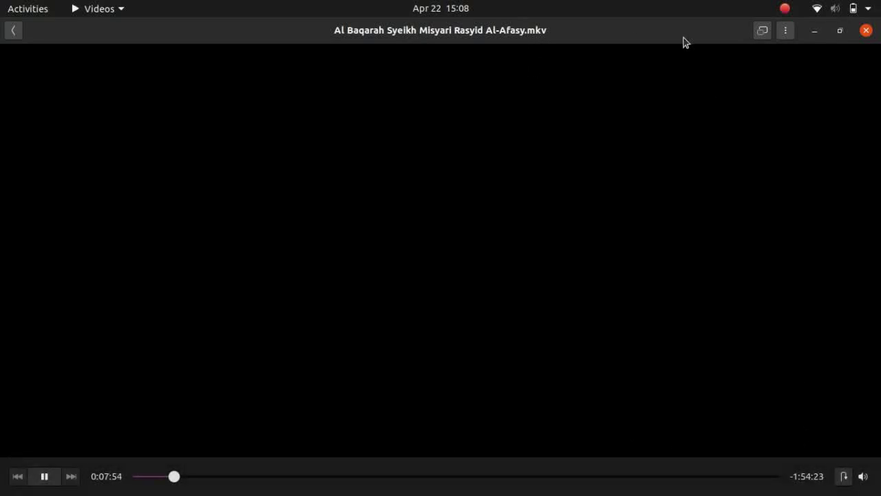
pyautogui.click(839, 32)
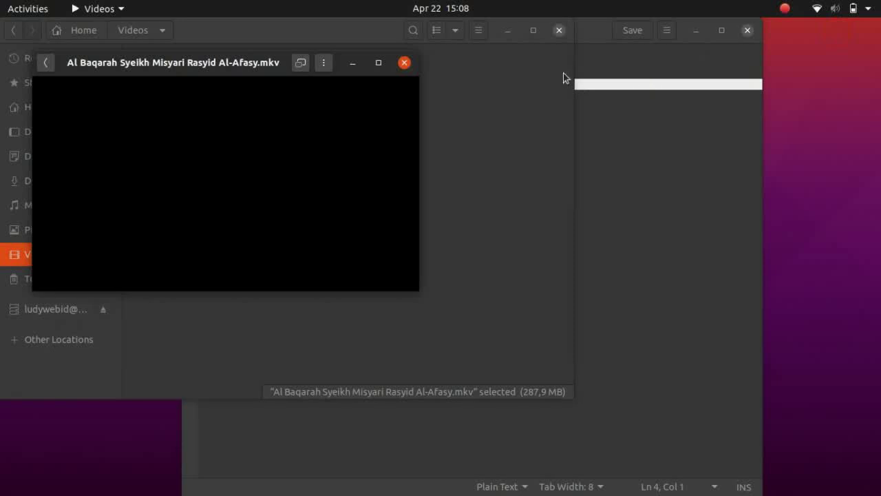
pyautogui.click(404, 64)
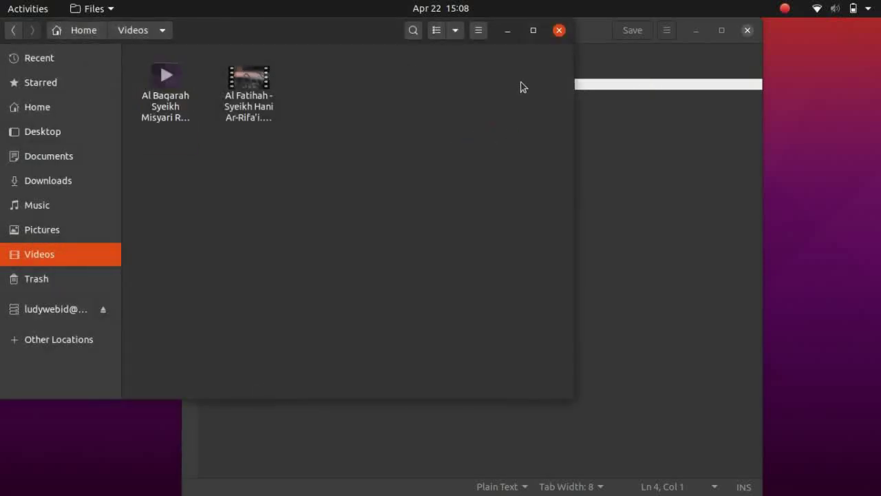
# Look through the Murottal and Music folders, returning to Home each time
pyautogui.moveTo(333, 43); pyautogui.dragTo(559, 113)
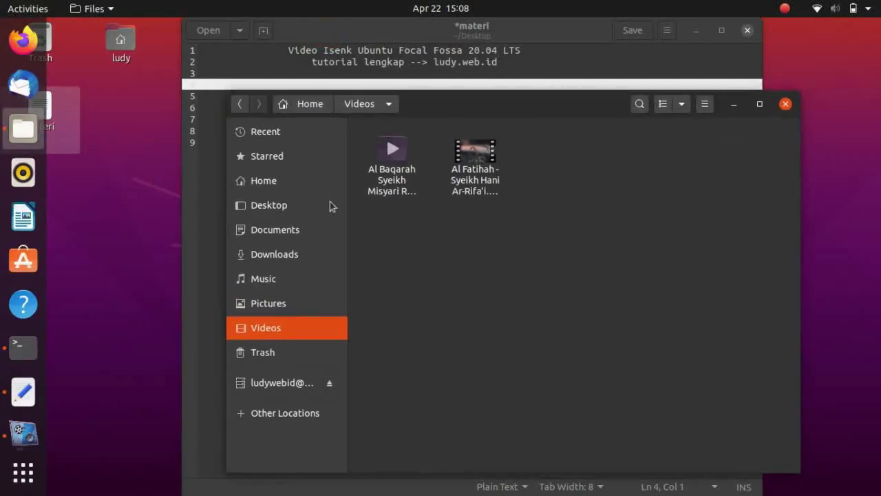
pyautogui.click(279, 180)
pyautogui.click(694, 148)
pyautogui.doubleClick(694, 148)
pyautogui.click(407, 162)
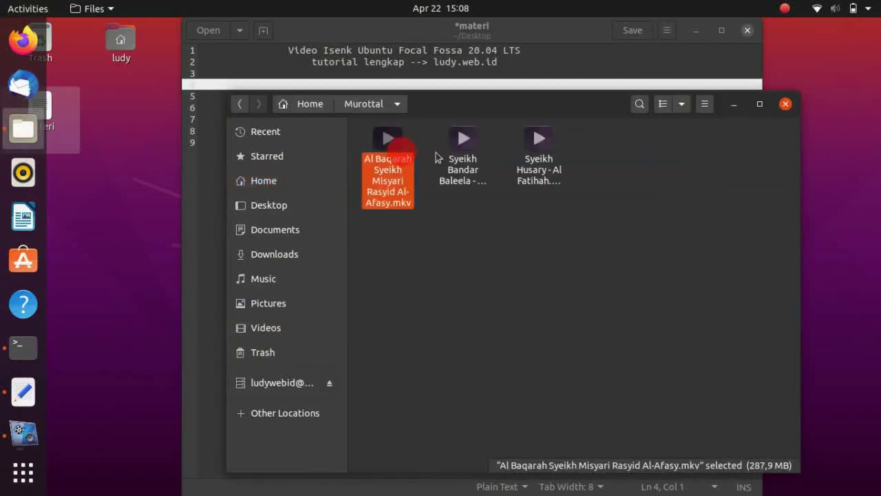
pyautogui.click(310, 103)
pyautogui.doubleClick(765, 144)
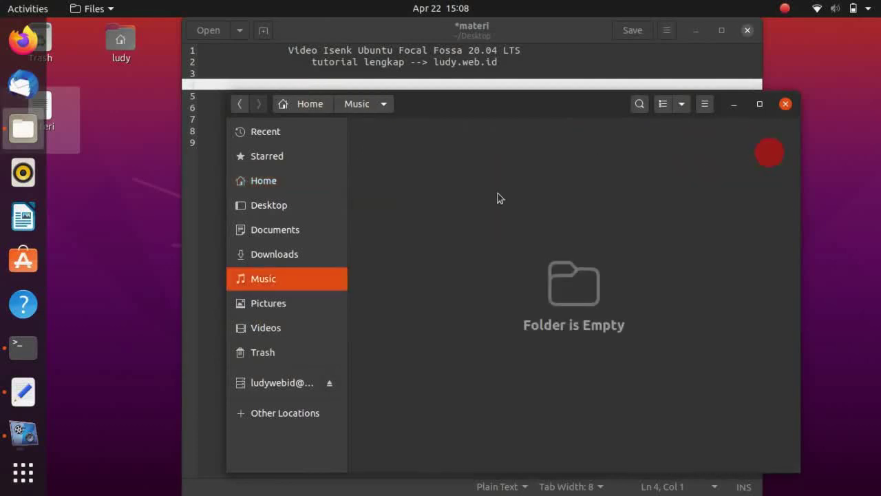
pyautogui.click(324, 107)
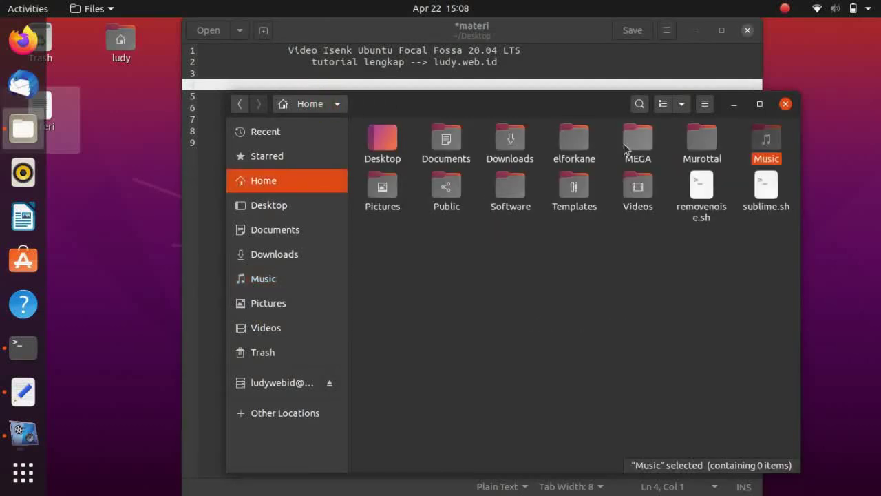
# Show hidden files and open elforkane > .elforkane > audio > Alafasy_64kbps
pyautogui.doubleClick(566, 145)
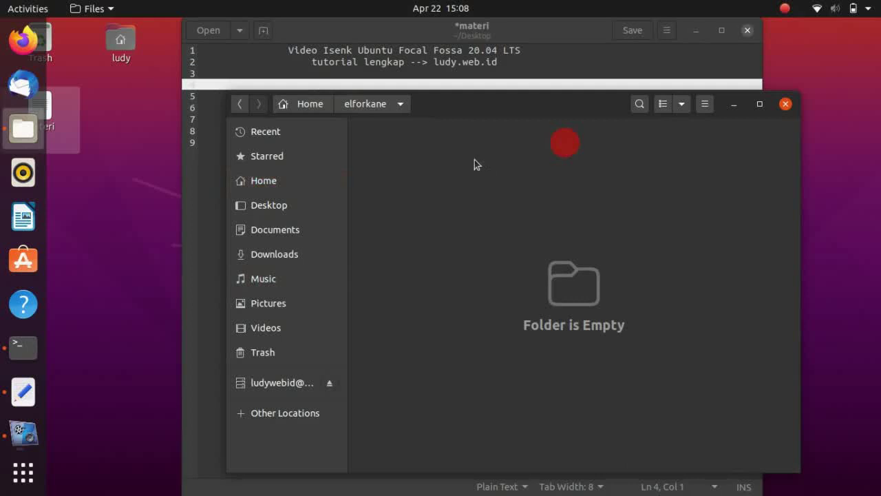
pyautogui.hotkey('ctrl', 'h')
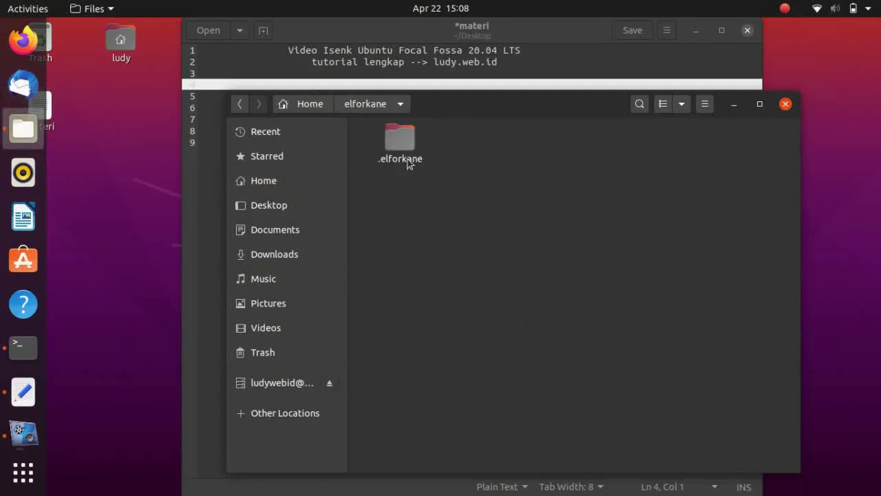
pyautogui.doubleClick(394, 139)
pyautogui.doubleClick(396, 141)
pyautogui.doubleClick(451, 150)
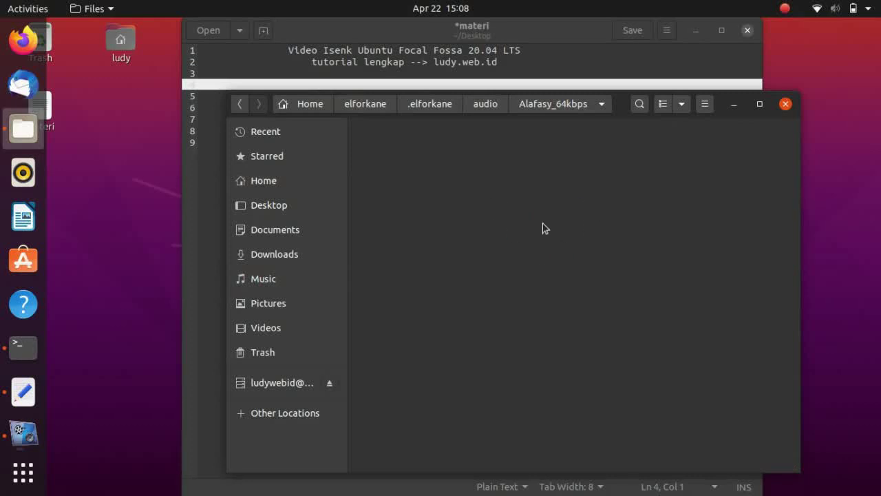
# Play 002018.mp3 in the Videos player, then close it
pyautogui.click(580, 313)
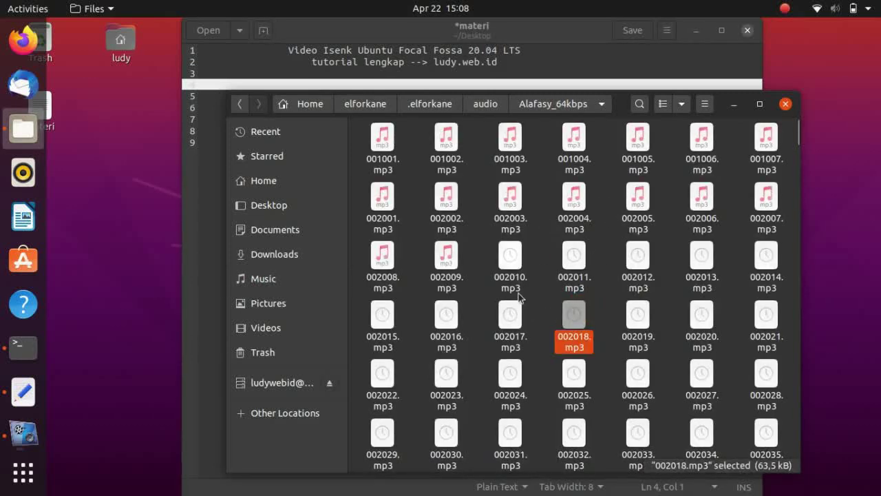
pyautogui.rightClick(573, 307)
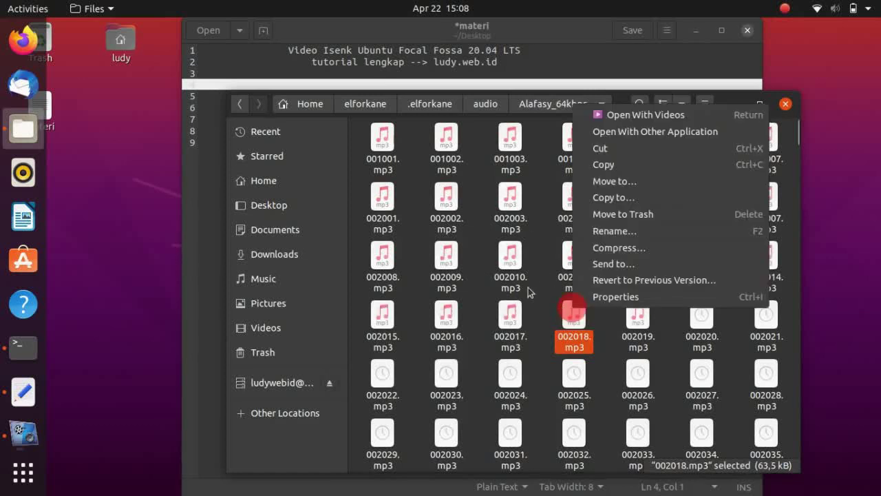
pyautogui.click(618, 117)
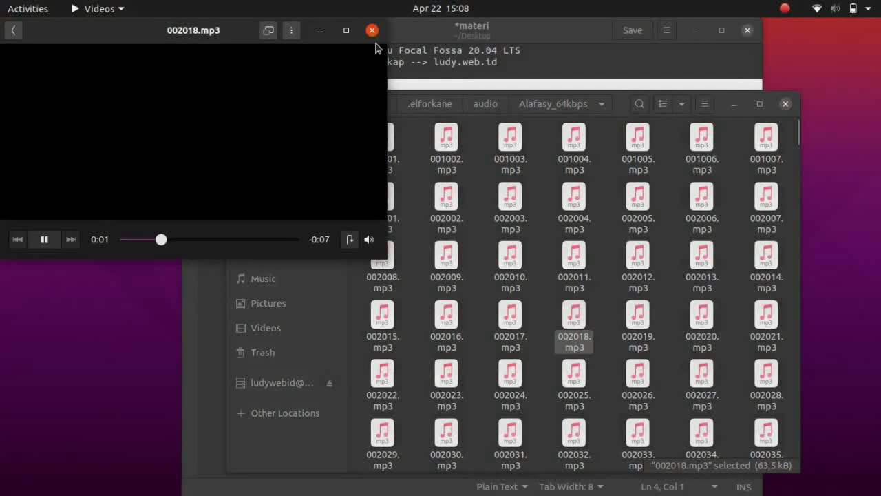
pyautogui.click(372, 30)
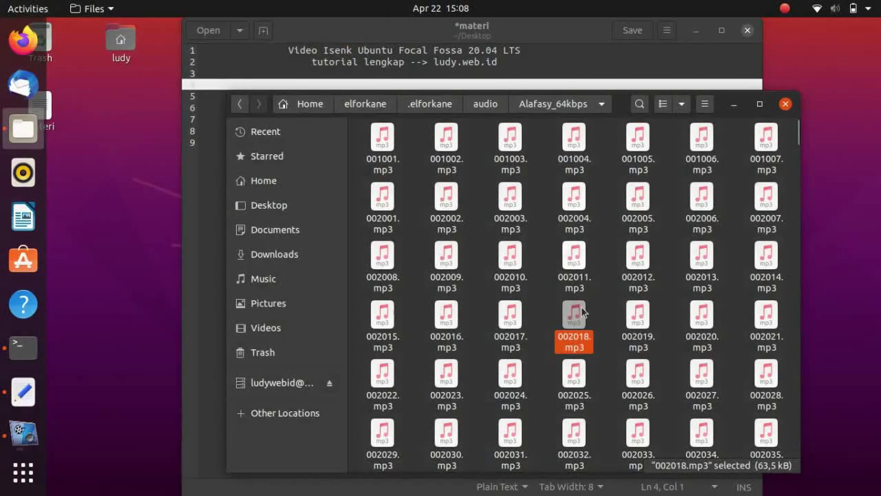
# Play 002018.mp3 in Rhythmbox via Open With Other Application, then close Rhythmbox
pyautogui.rightClick(579, 321)
pyautogui.click(610, 148)
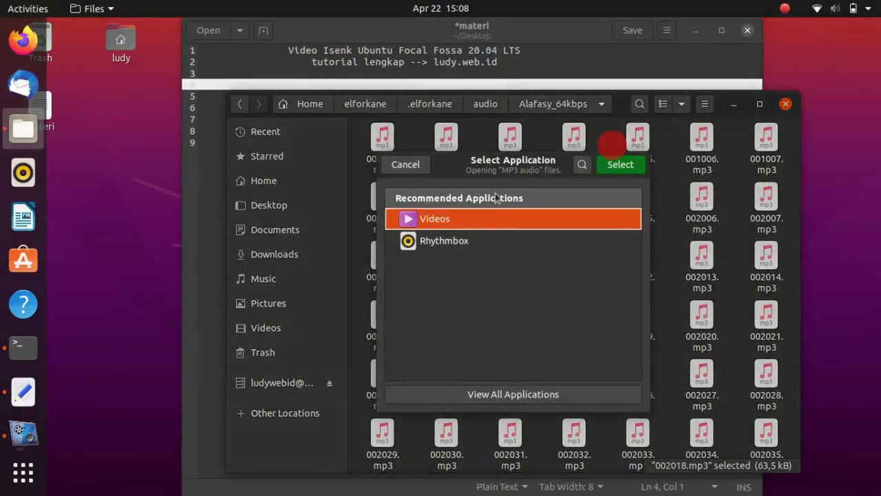
pyautogui.doubleClick(468, 236)
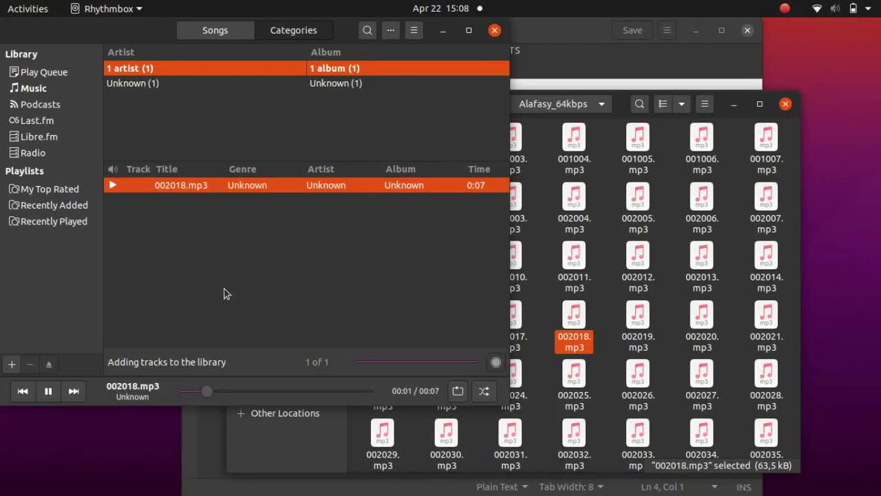
pyautogui.click(495, 29)
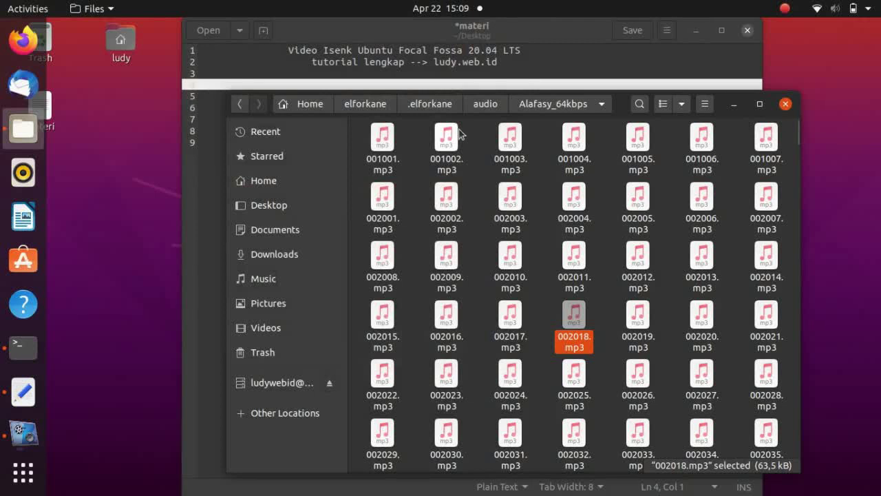
# Return Files to the Home folder and minimize it
pyautogui.click(314, 102)
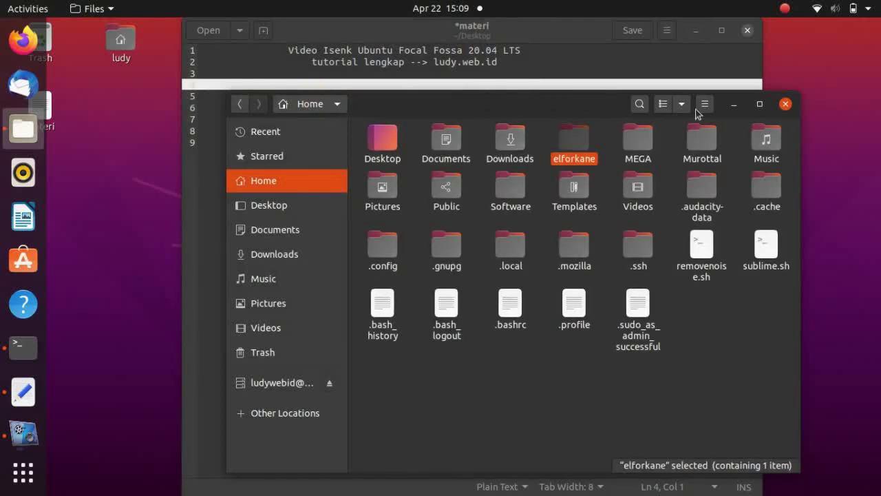
pyautogui.click(761, 291)
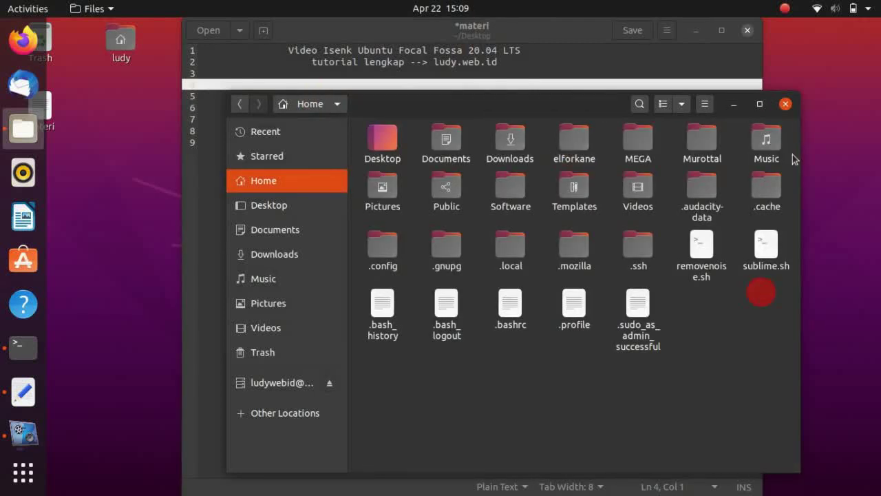
pyautogui.click(731, 106)
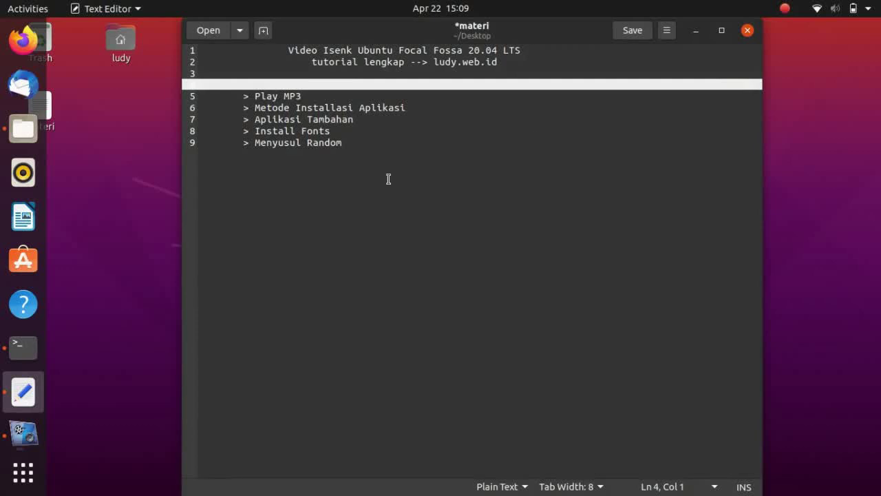
# Clear the Terminal and enter 'sudo apt install ubuntu-restricted-extras' using Tab completion
pyautogui.click(31, 336)
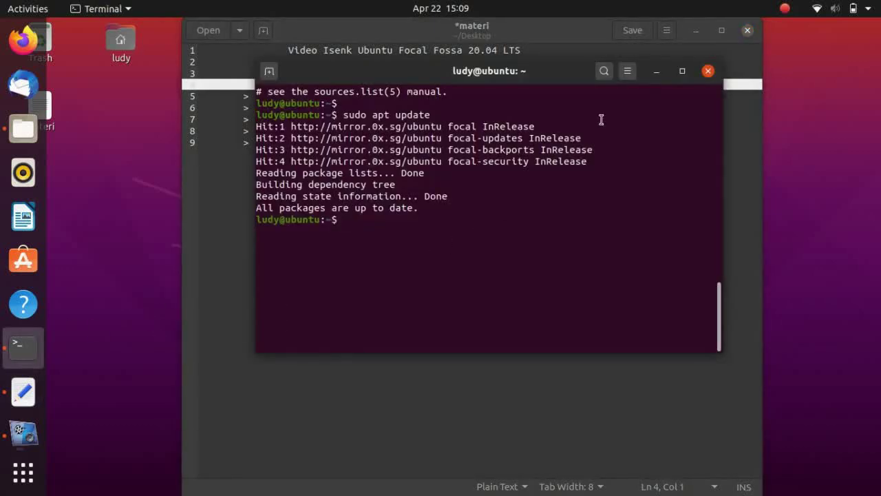
pyautogui.hotkey('ctrl', 'l')
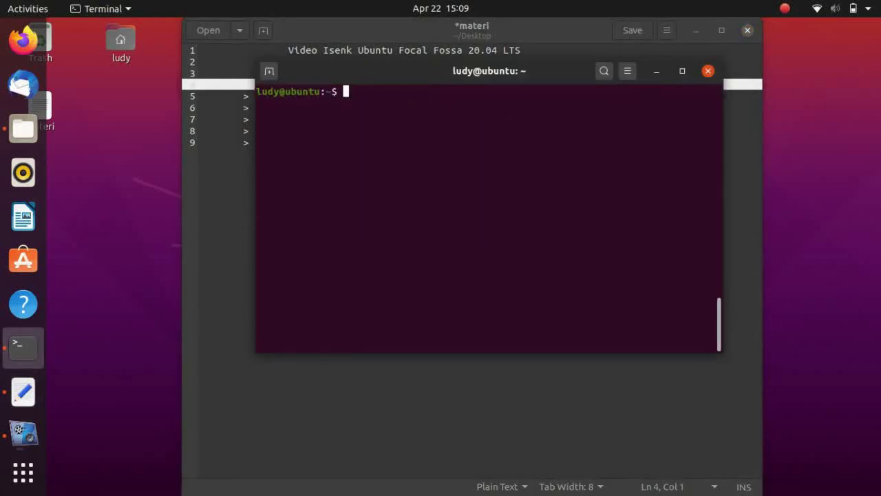
pyautogui.write('sudo apt install ')
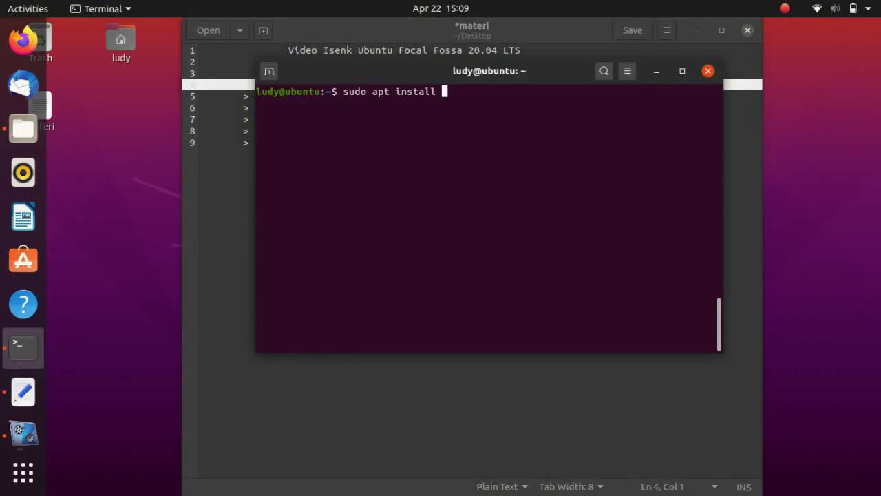
pyautogui.write('ubuntu-res')
pyautogui.press('Tab')
pyautogui.write('e')
pyautogui.press('Tab')
# Move the terminal aside and delete the Play MP3 and Metode Installasi Aplikasi items from the notes
pyautogui.moveTo(453, 69); pyautogui.dragTo(435, 84)
pyautogui.moveTo(484, 101); pyautogui.dragTo(439, 213)
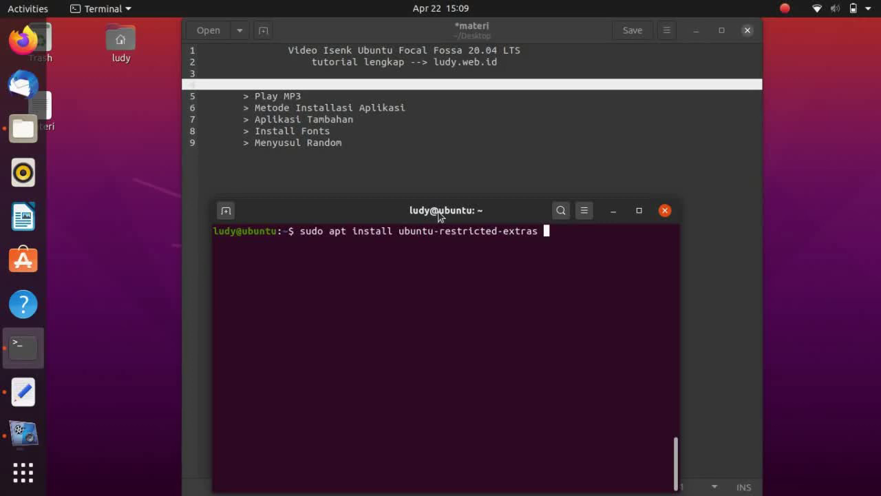
pyautogui.moveTo(439, 213); pyautogui.dragTo(451, 185)
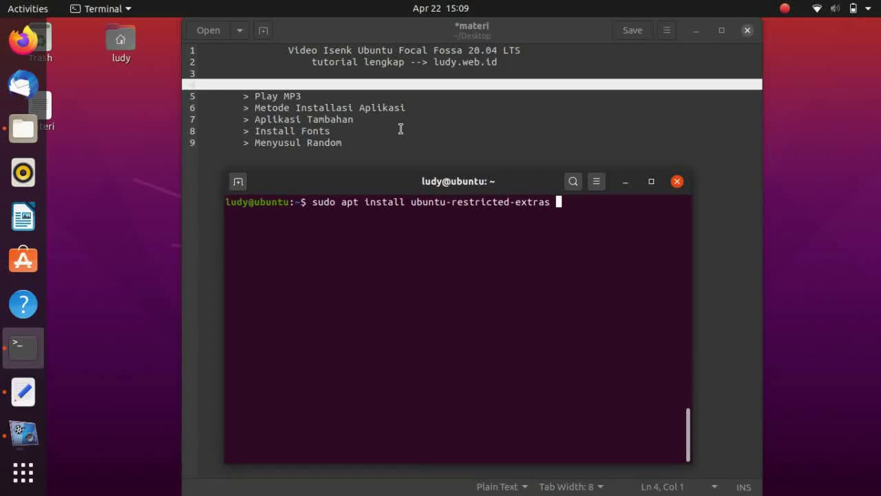
pyautogui.click(348, 97)
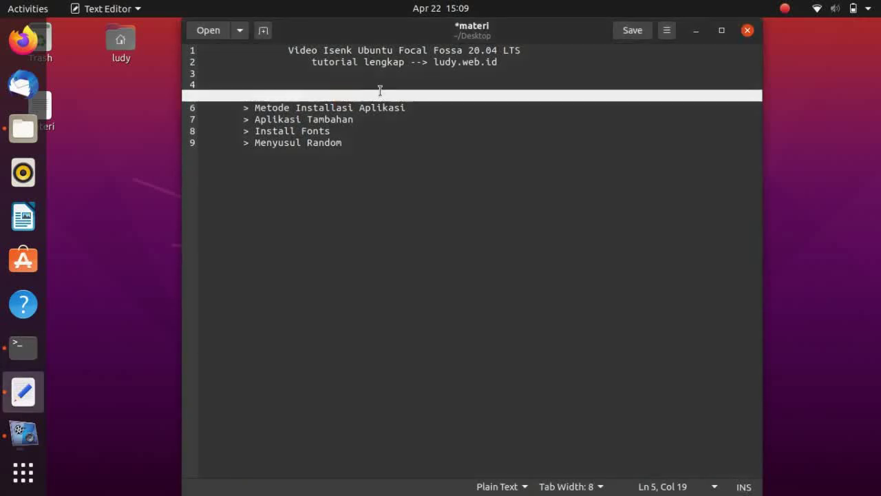
pyautogui.hotkey('shift', 'Up')
pyautogui.press('BackSpace')
pyautogui.press('Delete')
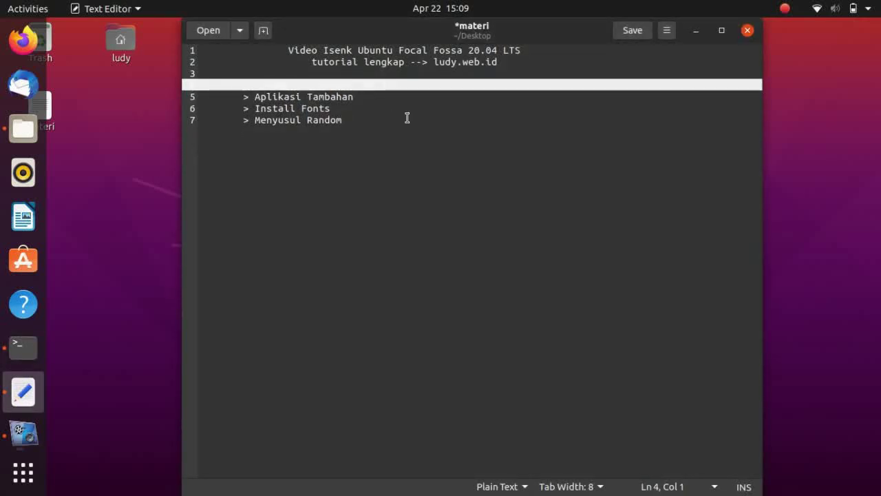
pyautogui.click(401, 115)
# Minimize the notes, maximize the Terminal, and cancel the restricted-extras install command
pyautogui.click(420, 87)
pyautogui.click(696, 32)
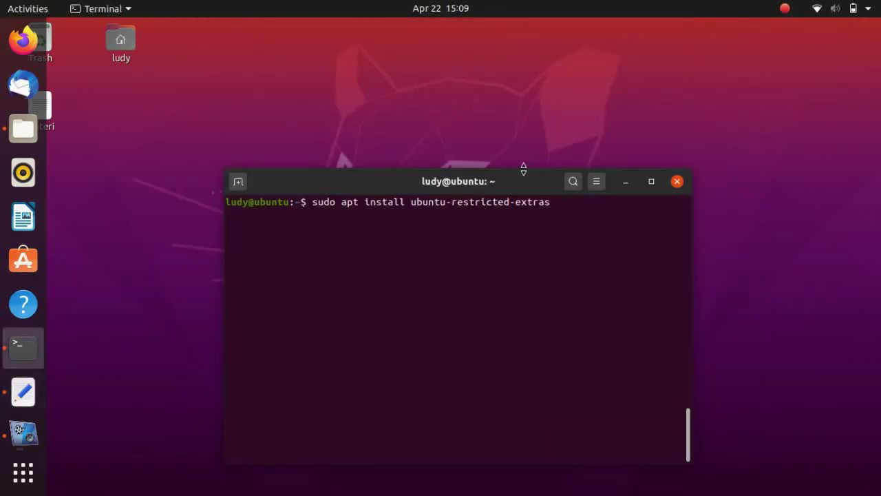
pyautogui.moveTo(526, 171); pyautogui.dragTo(520, 8)
pyautogui.hotkey('ctrl', 'l')
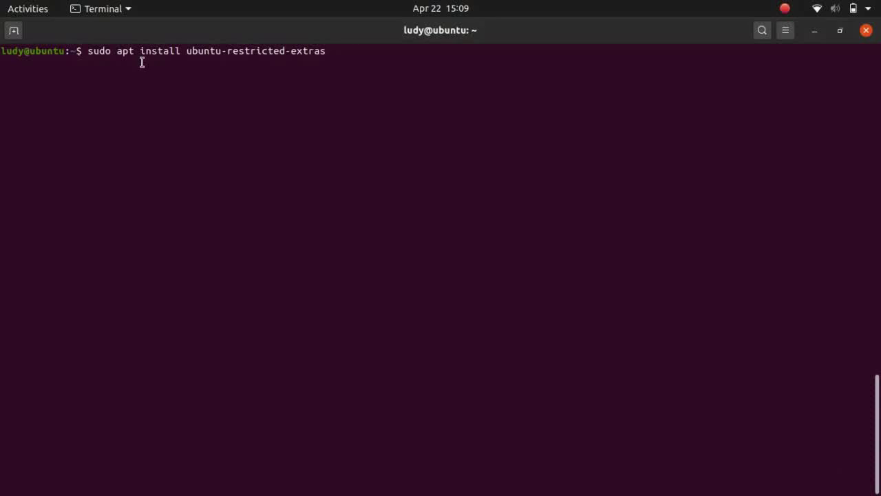
pyautogui.hotkey('ctrl', 'c')
# Search Activities for 'softwa' and launch Ubuntu Software
pyautogui.click(31, 7)
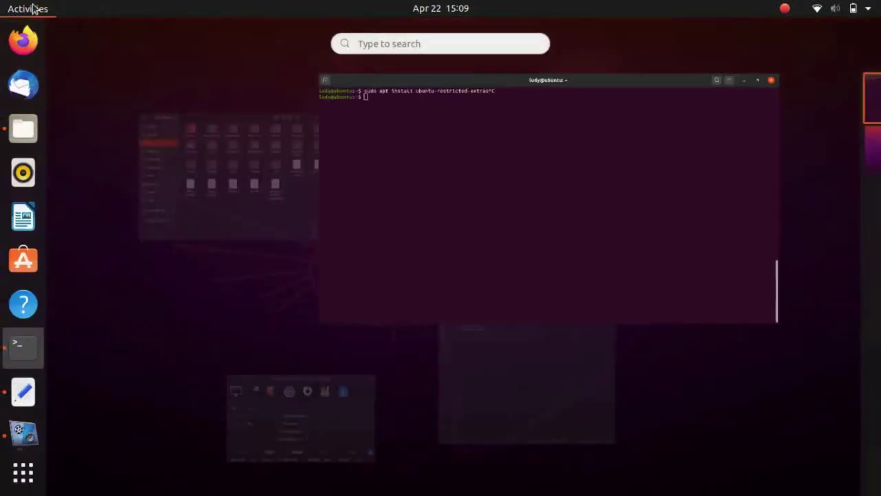
pyautogui.write('softwa')
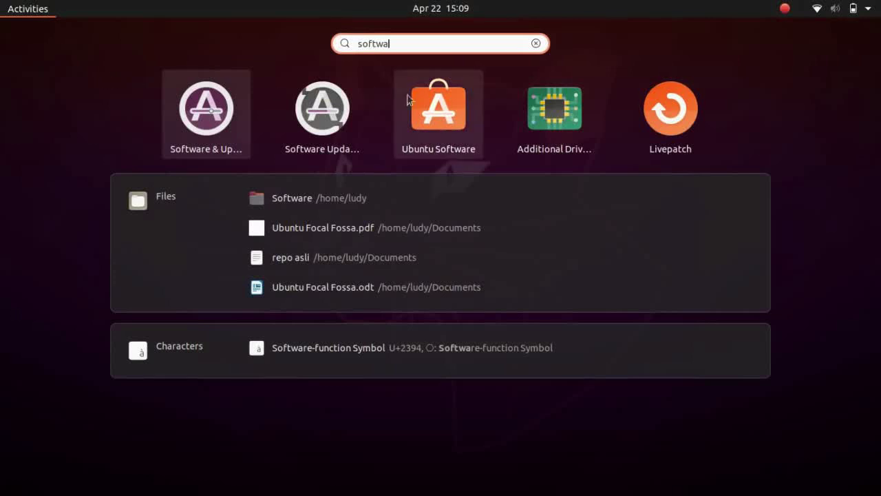
pyautogui.click(434, 103)
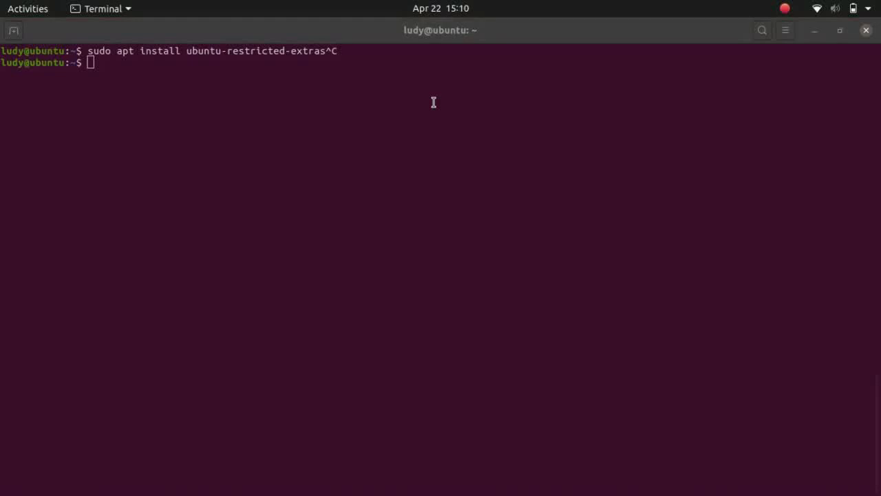
# Open Ubuntu Software from its ready notification and wait for the Explore page to load
pyautogui.click(433, 103)
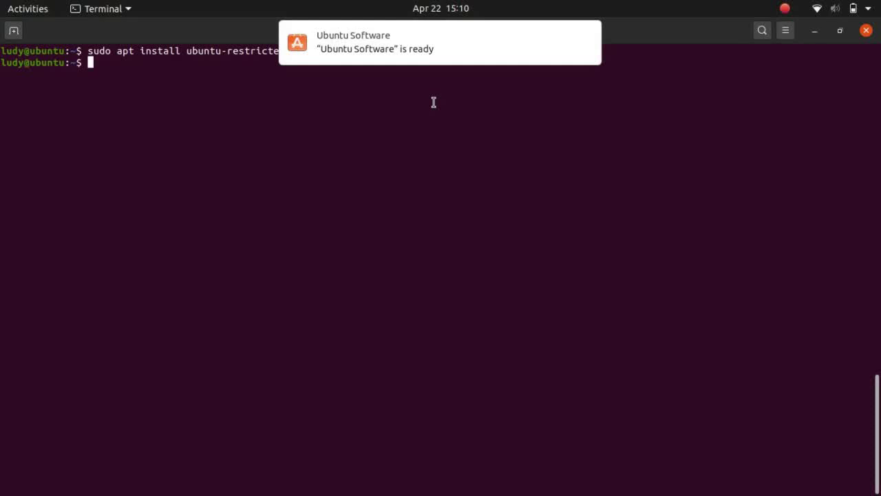
pyautogui.click(366, 47)
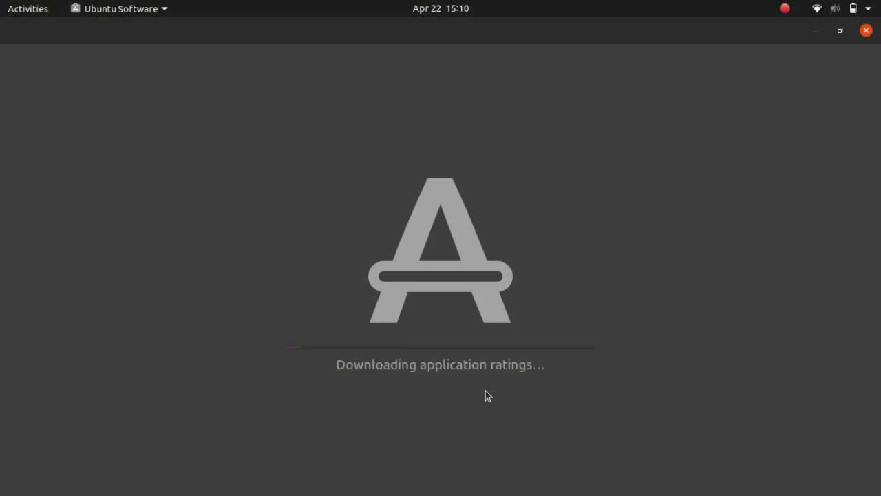
pyautogui.click(778, 12)
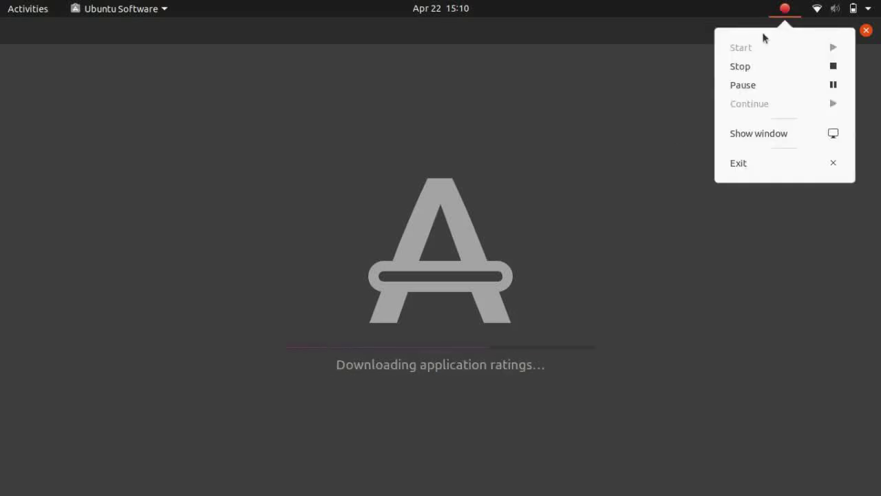
pyautogui.click(749, 85)
pyautogui.click(781, 104)
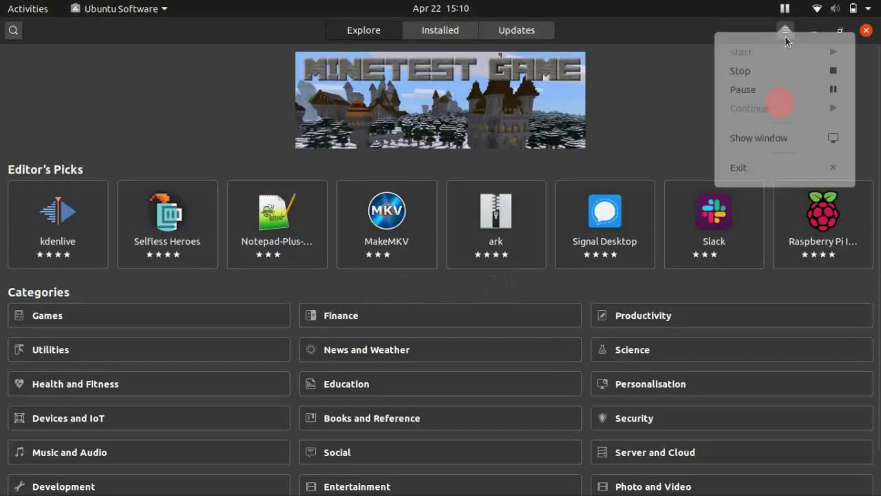
pyautogui.click(785, 14)
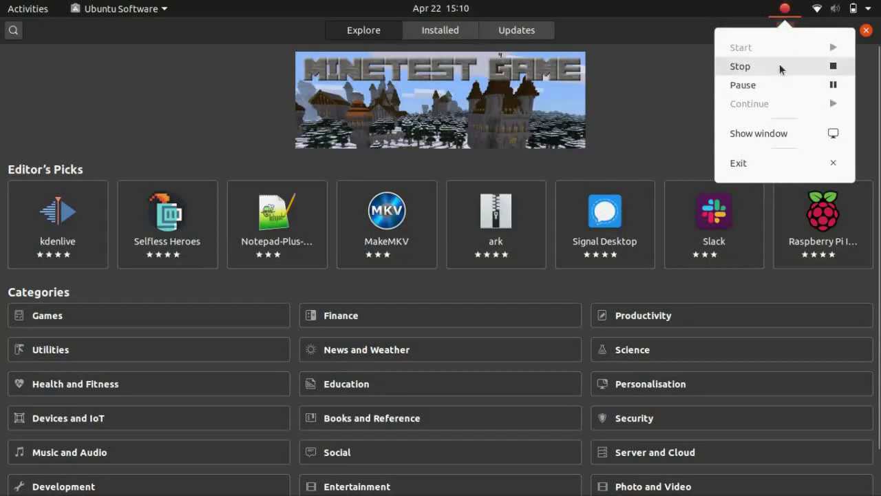
pyautogui.click(779, 66)
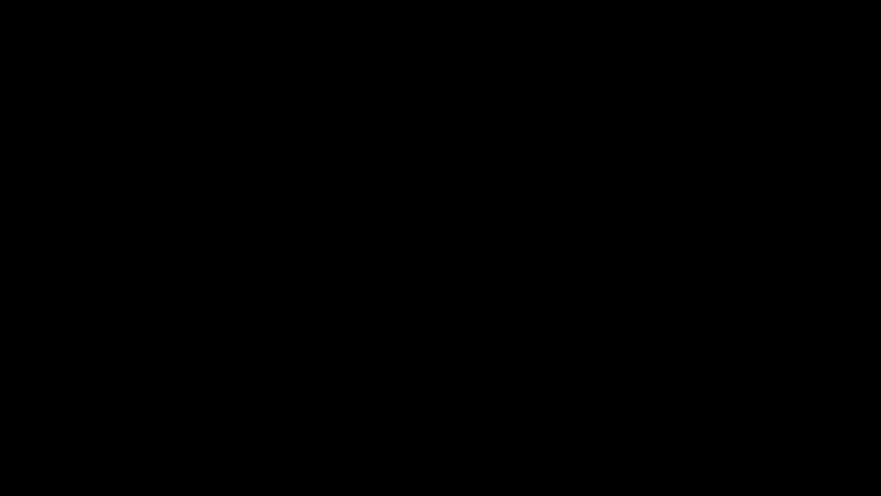
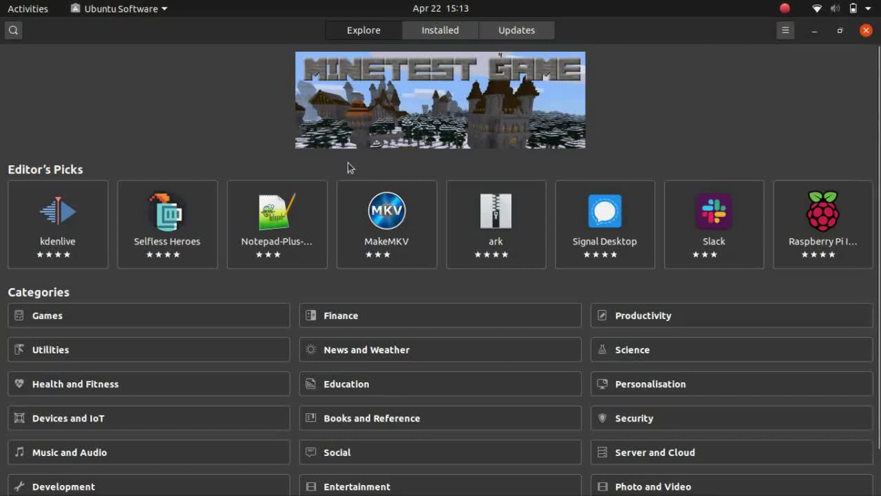
# View the Notepad-Plus-Plus details page, then return to the Explore overview and scroll it
pyautogui.click(274, 231)
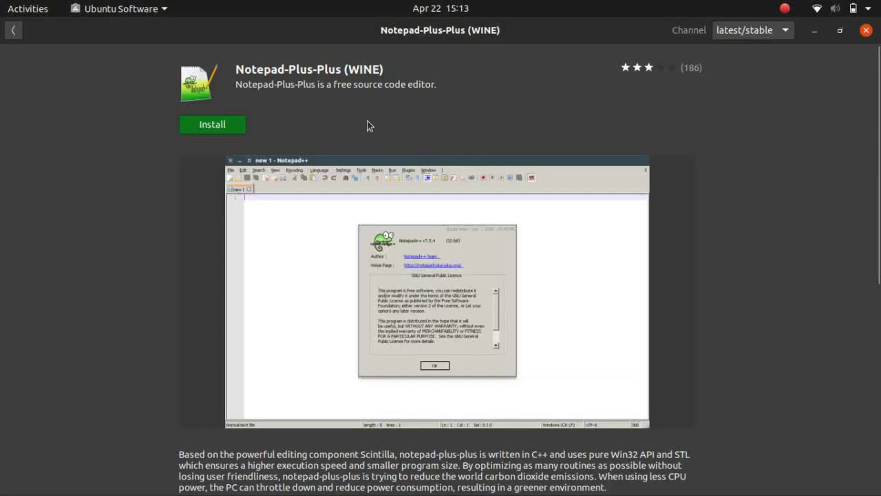
pyautogui.moveTo(878, 91)
pyautogui.mouseDown()
pyautogui.moveTo(878, 181)
pyautogui.moveTo(878, 90)
pyautogui.mouseUp()
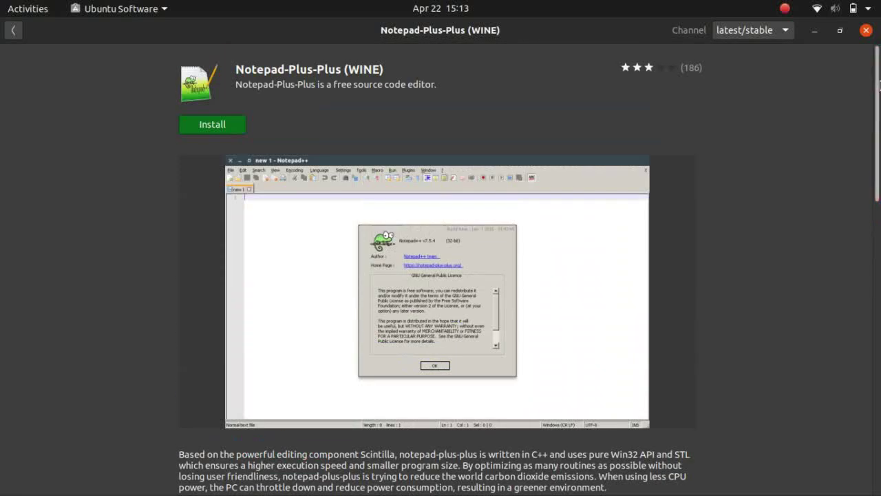
pyautogui.click(13, 31)
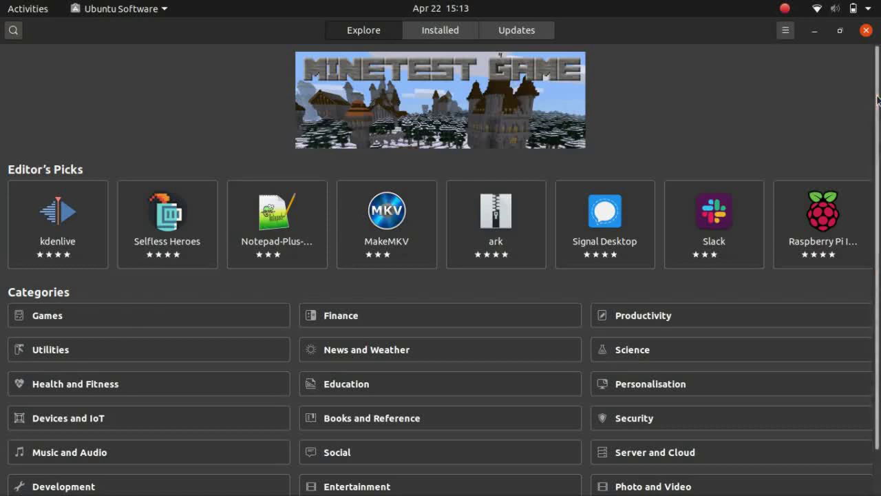
pyautogui.scroll(-2, 879, 168)
pyautogui.scroll(2, 879, 167)
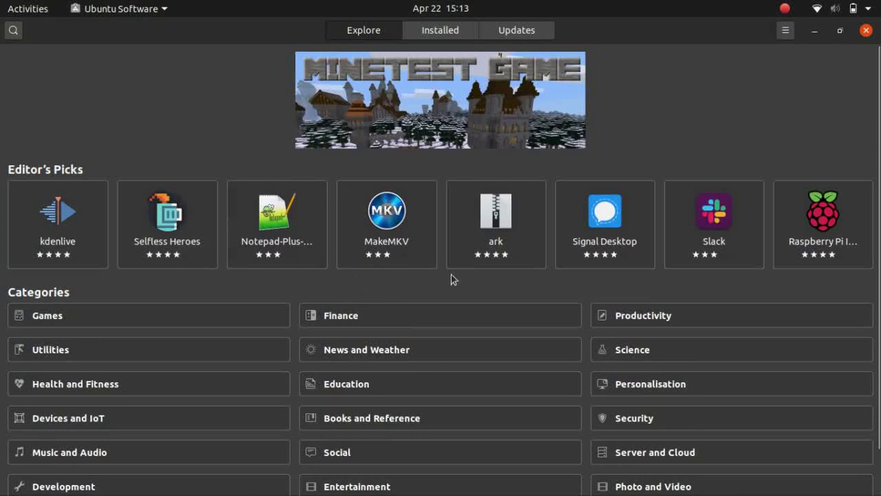
pyautogui.scroll(-2, 879, 136)
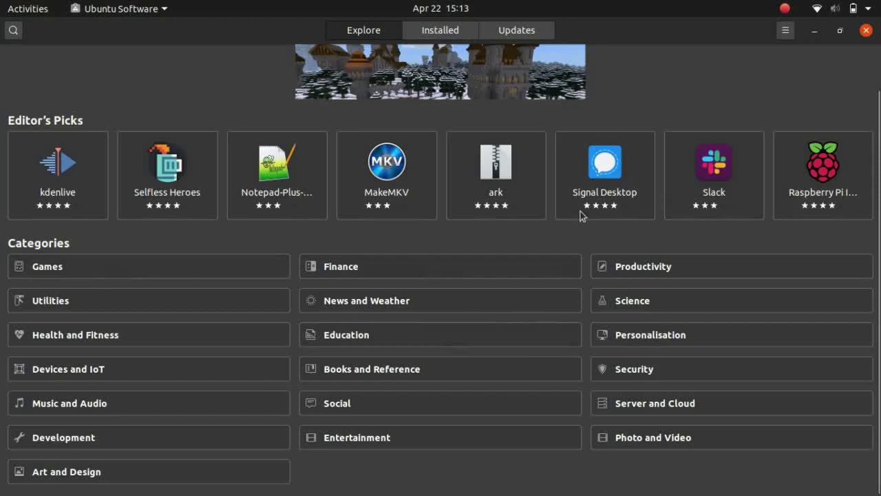
pyautogui.scroll(2, 879, 118)
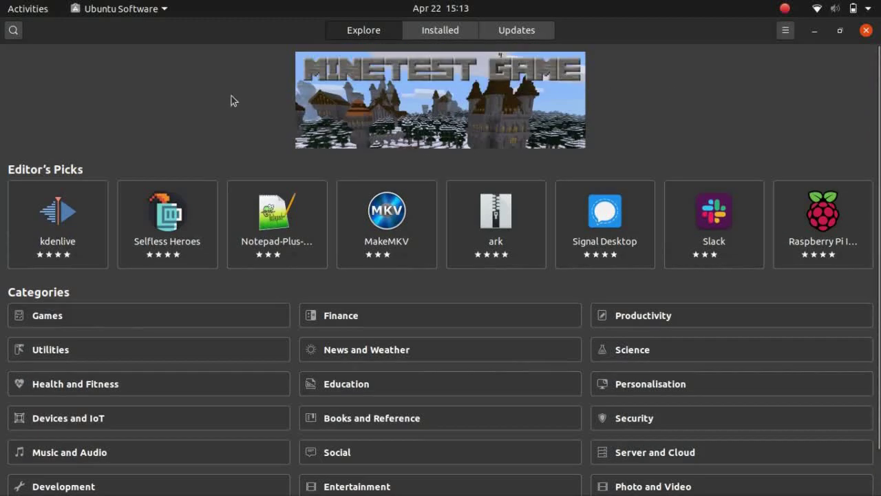
# Search the catalogue for 'pdfshuffler', then 'pdf-shuffler', and clear the search text
pyautogui.click(14, 31)
pyautogui.write('pdfshuffler')
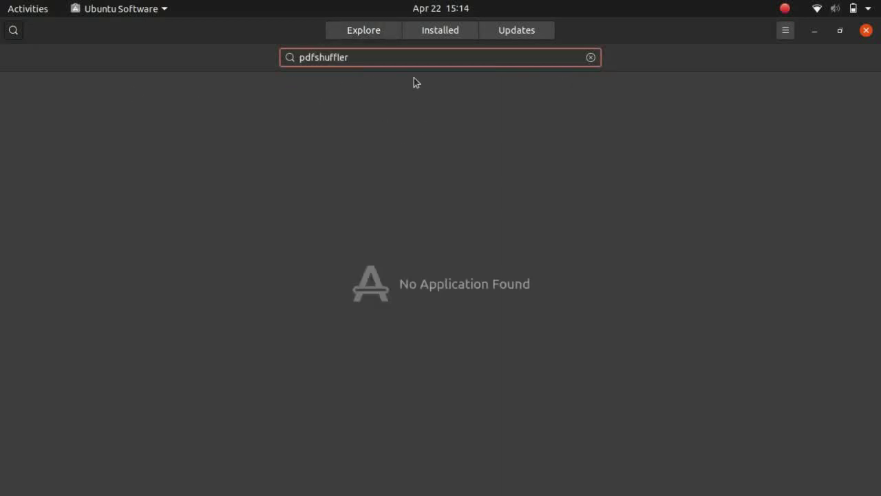
pyautogui.click(315, 59)
pyautogui.press('BackSpace')
pyautogui.write('-')
pyautogui.doubleClick(408, 59)
pyautogui.press('BackSpace')
pyautogui.press('BackSpace')
pyautogui.press('BackSpace')
pyautogui.press('BackSpace')
pyautogui.press('BackSpace')
# Run a fresh catalogue search for 'audacity'
pyautogui.write('audacity')
pyautogui.click(395, 35)
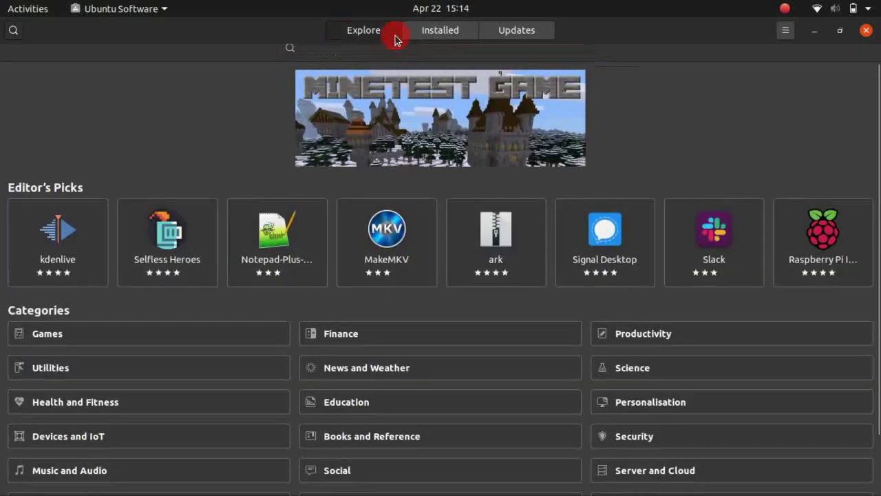
pyautogui.click(13, 30)
pyautogui.write('audacity')
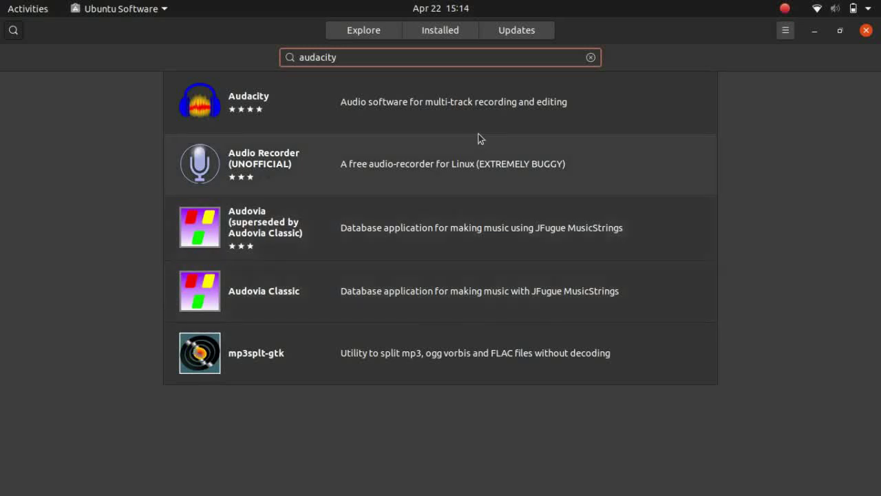
# Open the Audacity details page and start installing it, entering the account password
pyautogui.click(466, 97)
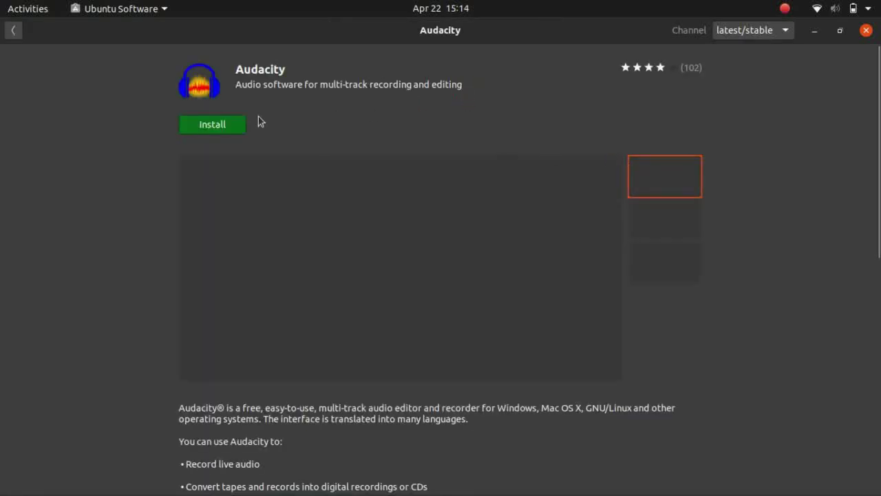
pyautogui.click(224, 127)
pyautogui.write('*****')
pyautogui.press('Return')
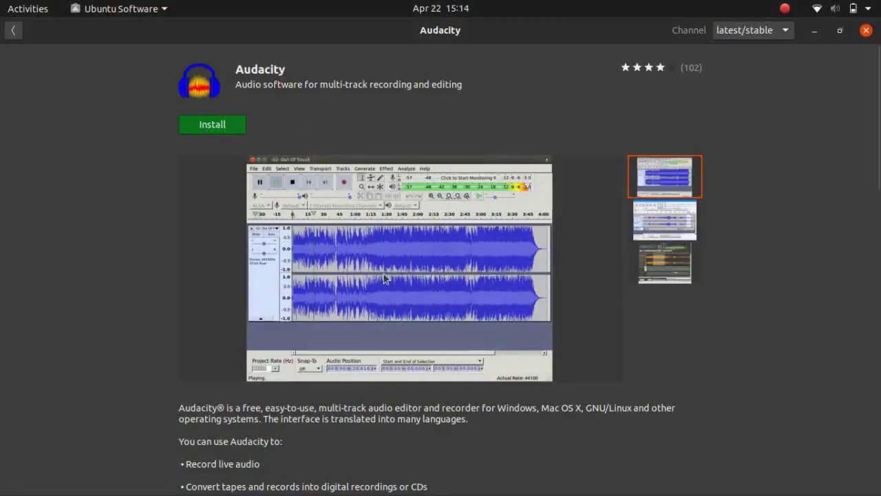
# Flip through the three Audacity screenshots
pyautogui.click(649, 218)
pyautogui.click(665, 261)
pyautogui.click(662, 180)
pyautogui.click(663, 261)
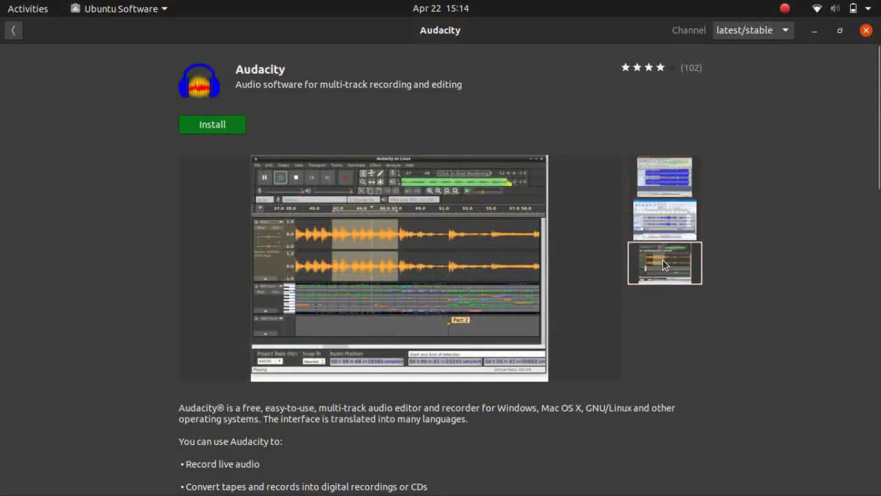
pyautogui.click(665, 220)
pyautogui.click(663, 180)
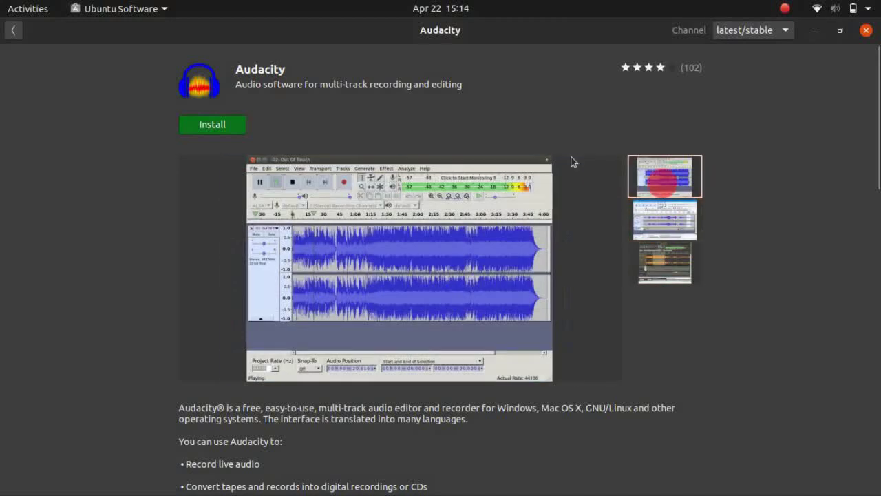
# Retry installing Audacity, dismiss the failure notice, and check the release channel list
pyautogui.click(227, 128)
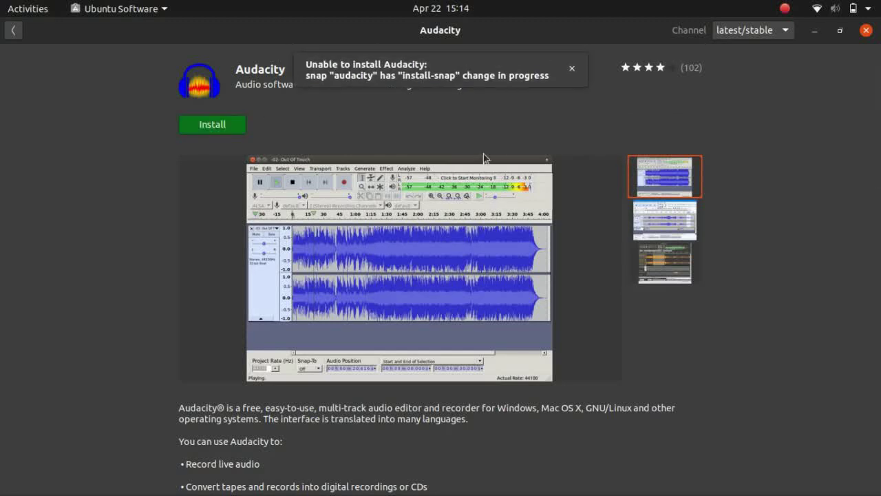
pyautogui.click(572, 68)
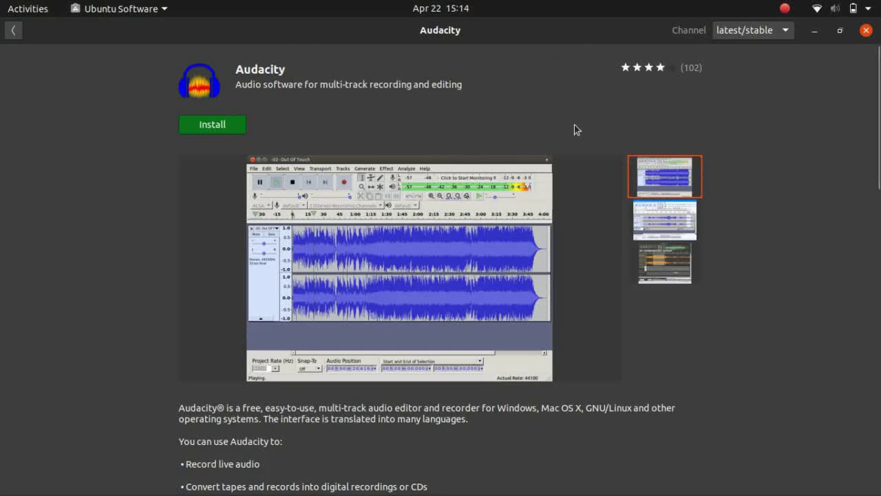
pyautogui.click(765, 32)
pyautogui.click(635, 50)
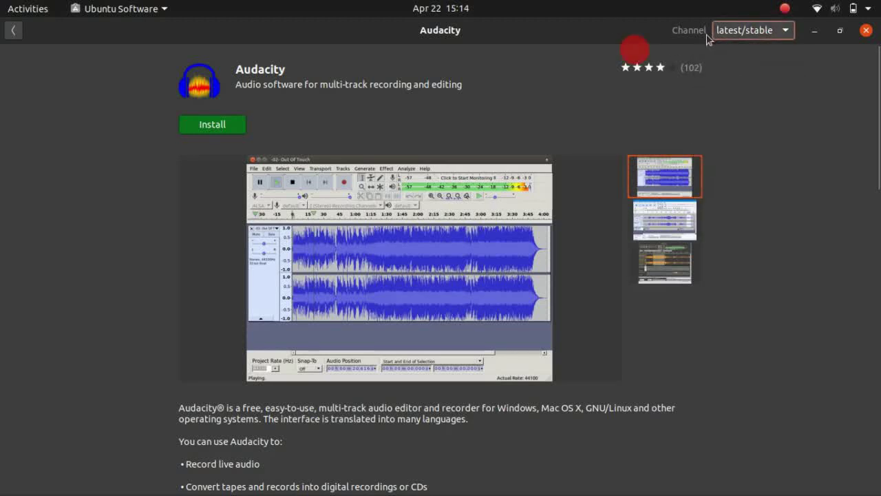
pyautogui.click(739, 30)
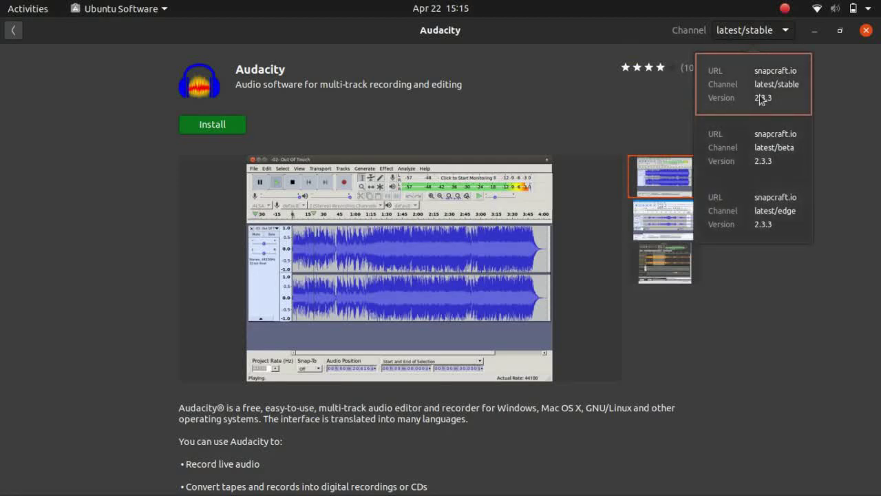
pyautogui.click(649, 63)
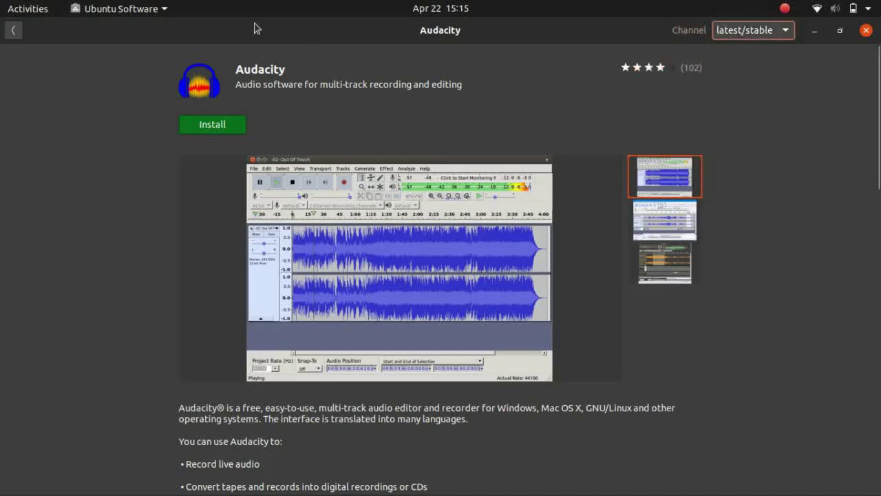
# Reopen Audacity from the Installed list and retry the install, dismissing the failure again
pyautogui.click(13, 31)
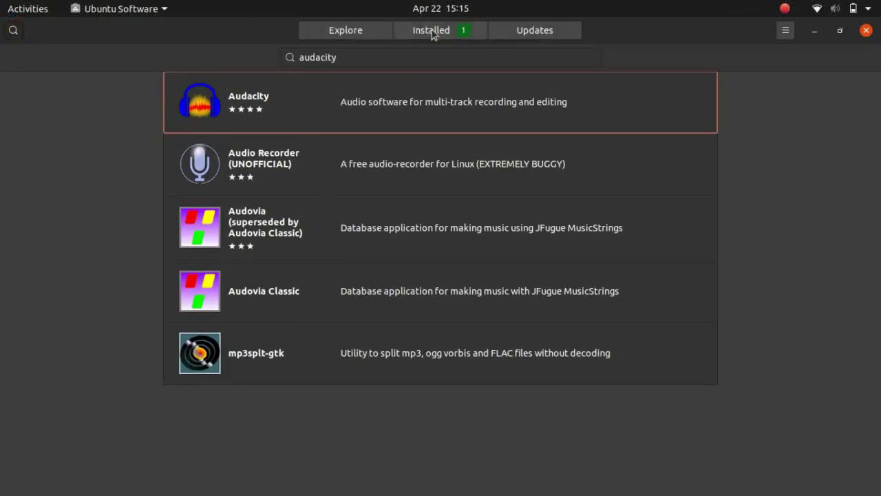
pyautogui.click(433, 31)
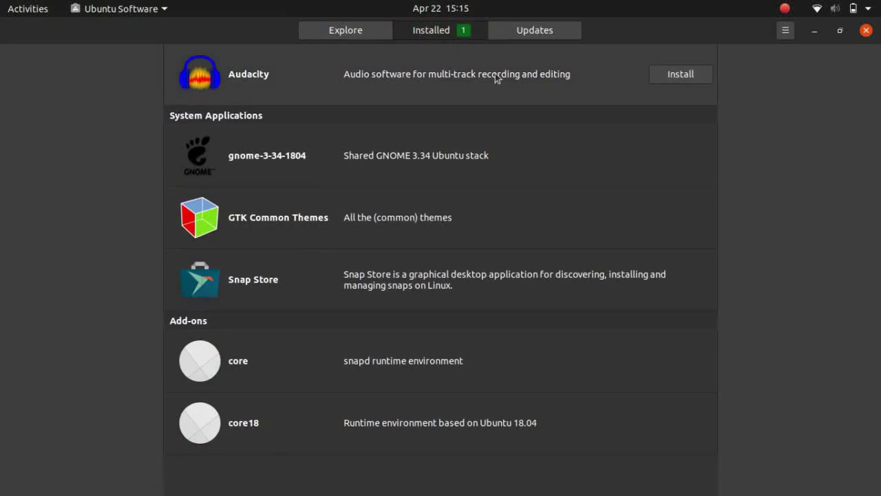
pyautogui.click(544, 88)
pyautogui.click(245, 128)
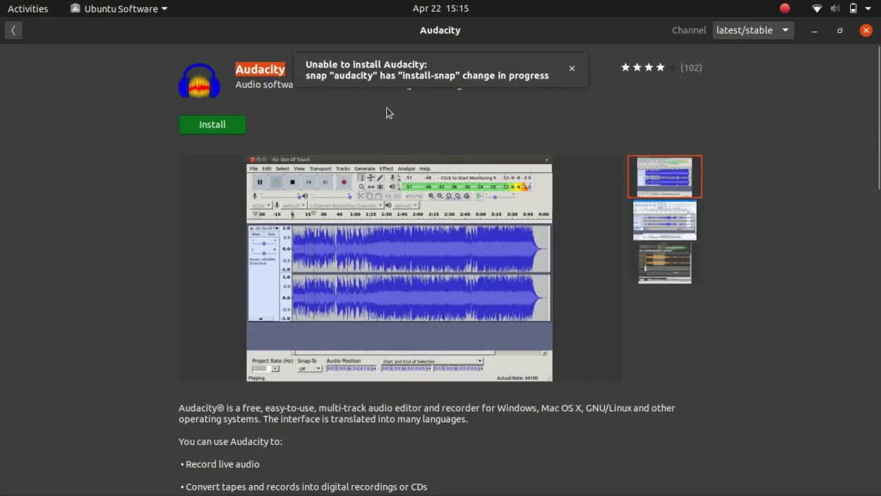
pyautogui.click(570, 69)
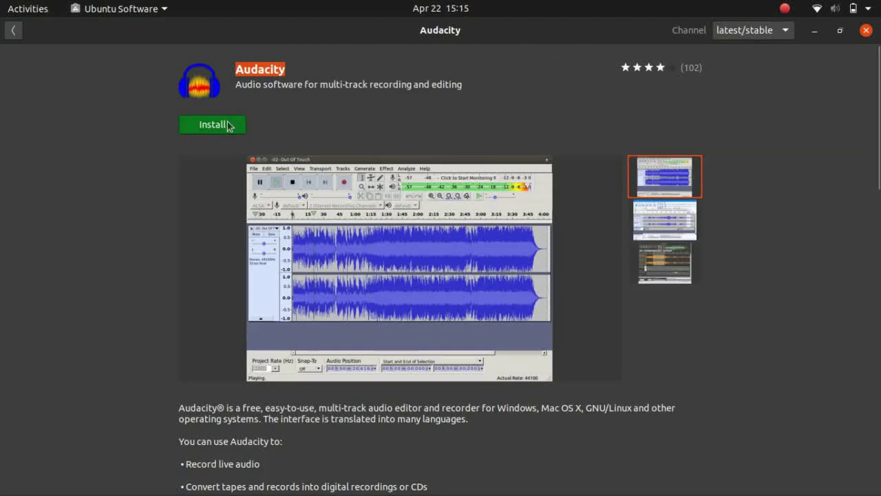
pyautogui.click(14, 33)
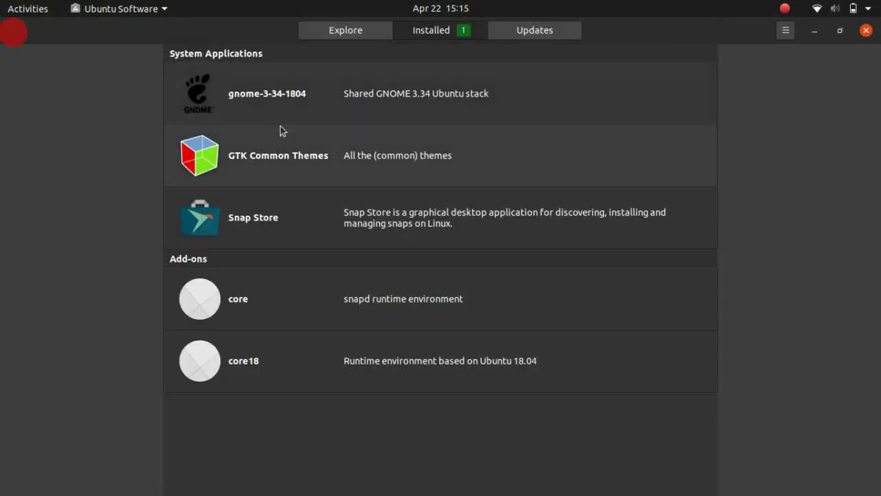
# Return to the Explore page and browse the Music and Audio category
pyautogui.click(346, 31)
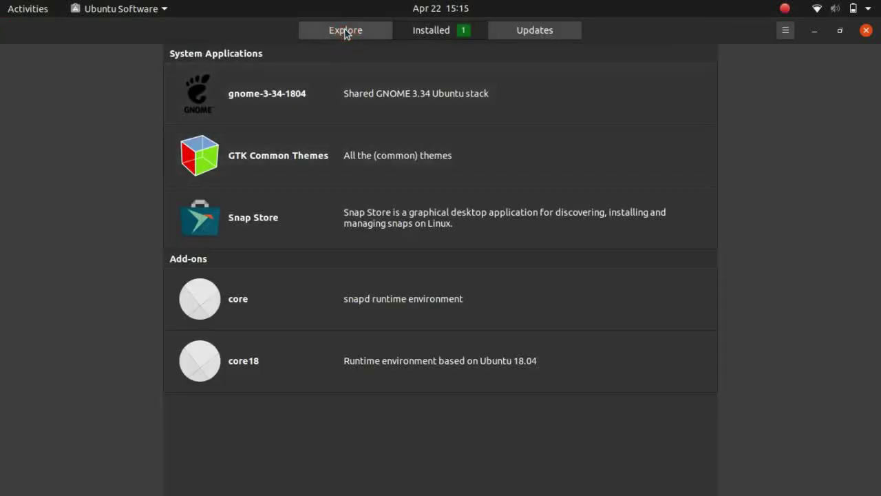
pyautogui.click(364, 15)
pyautogui.click(362, 32)
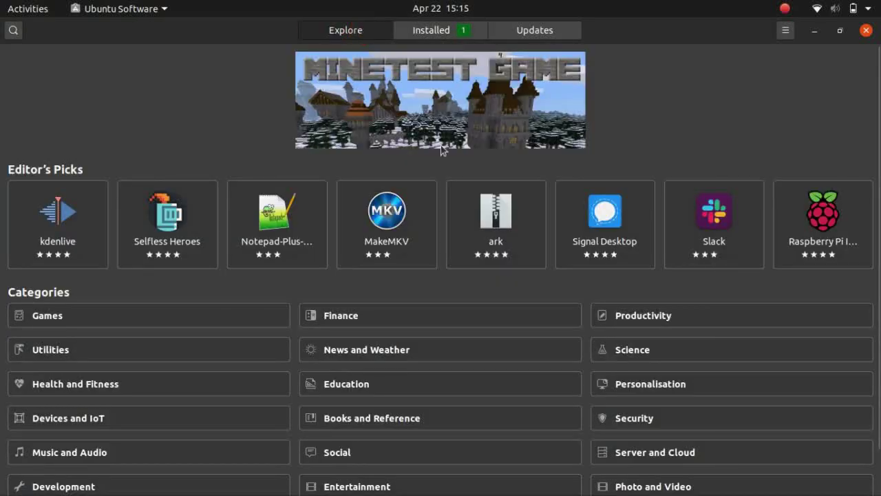
pyautogui.moveTo(874, 134); pyautogui.dragTo(877, 212)
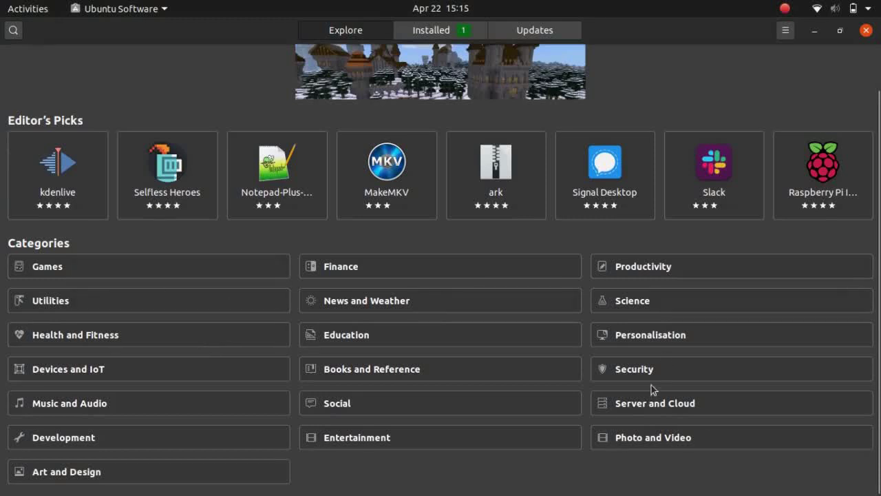
pyautogui.click(117, 407)
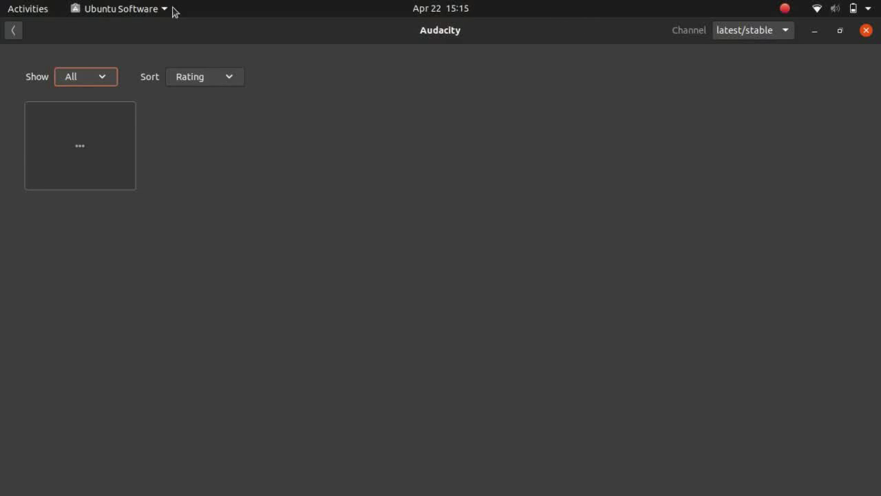
# Check the category's Sort and Show dropdowns, then go back to Explore
pyautogui.click(226, 77)
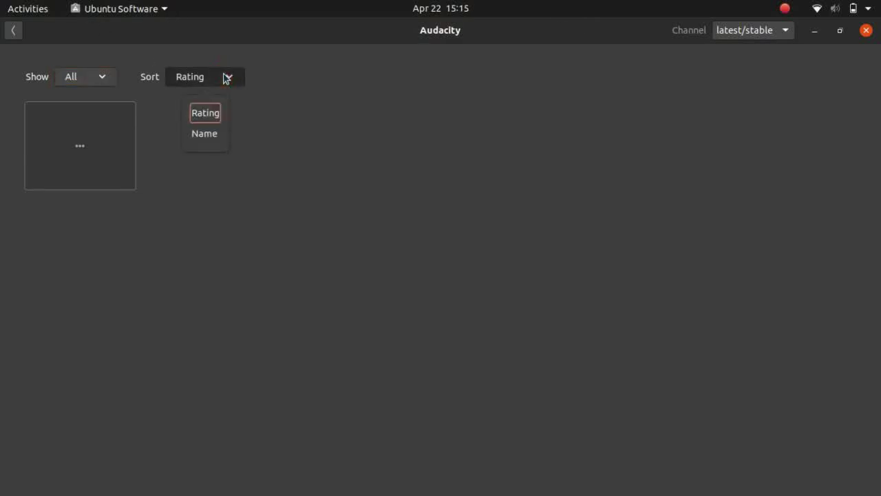
pyautogui.click(226, 75)
pyautogui.click(100, 76)
pyautogui.click(101, 77)
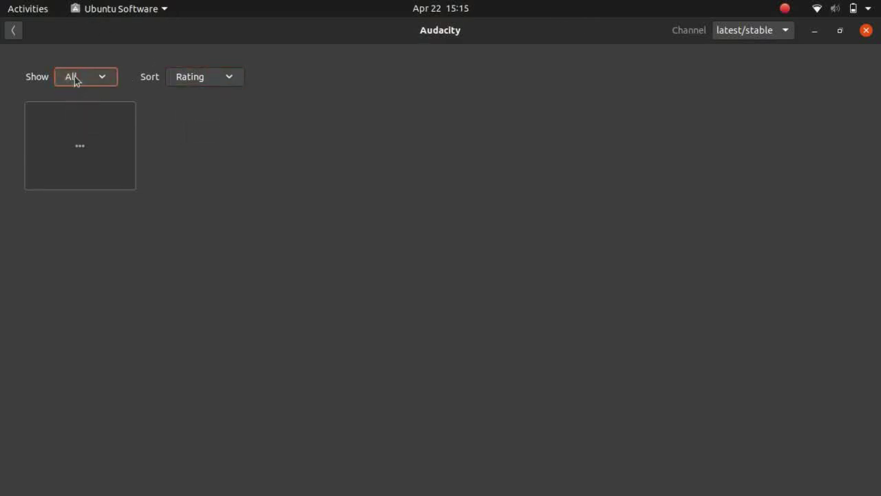
pyautogui.click(15, 32)
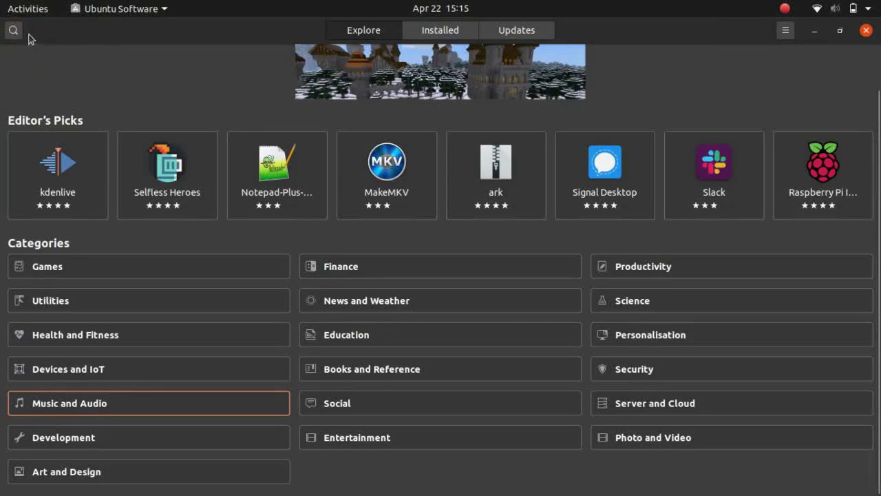
# Search for 'vlc', open the VLC details page and try installing it
pyautogui.click(14, 30)
pyautogui.write('vlc')
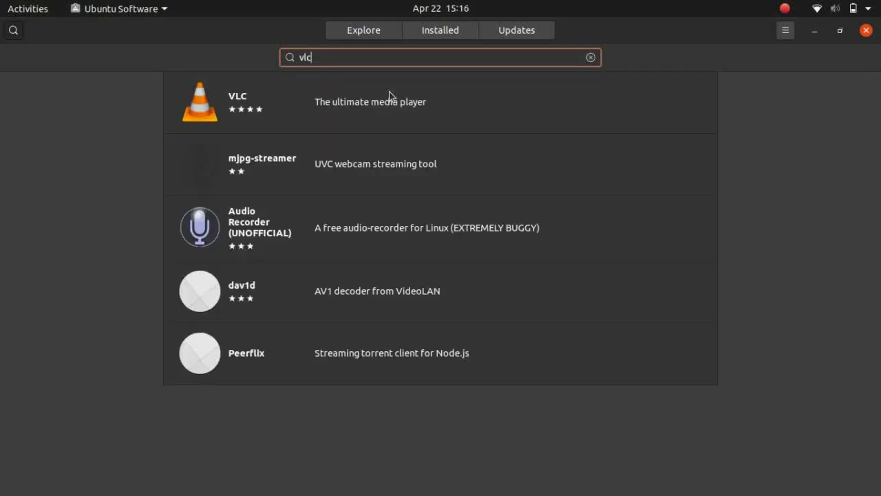
pyautogui.click(323, 112)
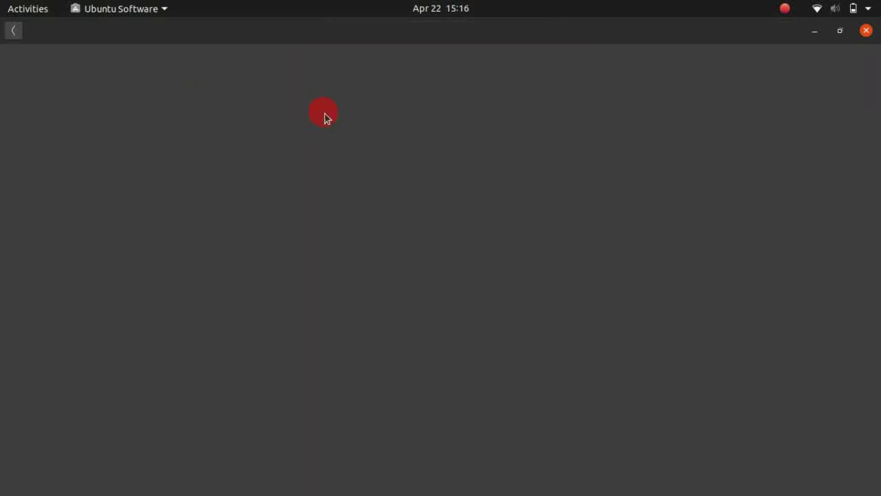
pyautogui.click(218, 128)
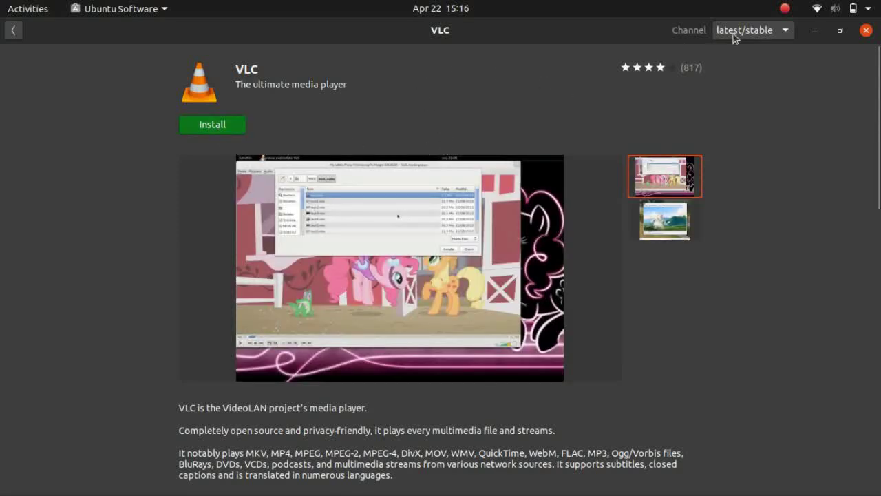
# Restore and re-maximize the window, retry installing VLC, and dismiss the failure notice
pyautogui.click(844, 32)
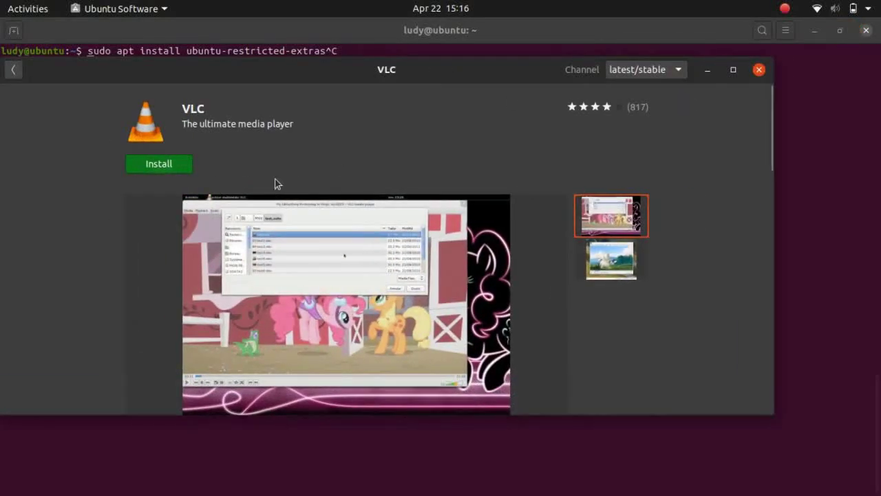
pyautogui.click(733, 70)
pyautogui.moveTo(878, 148); pyautogui.dragTo(879, 180)
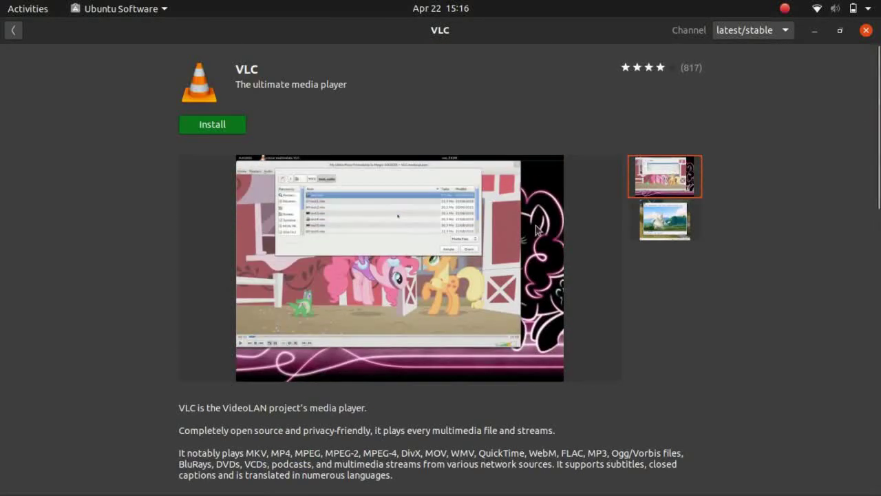
pyautogui.click(227, 122)
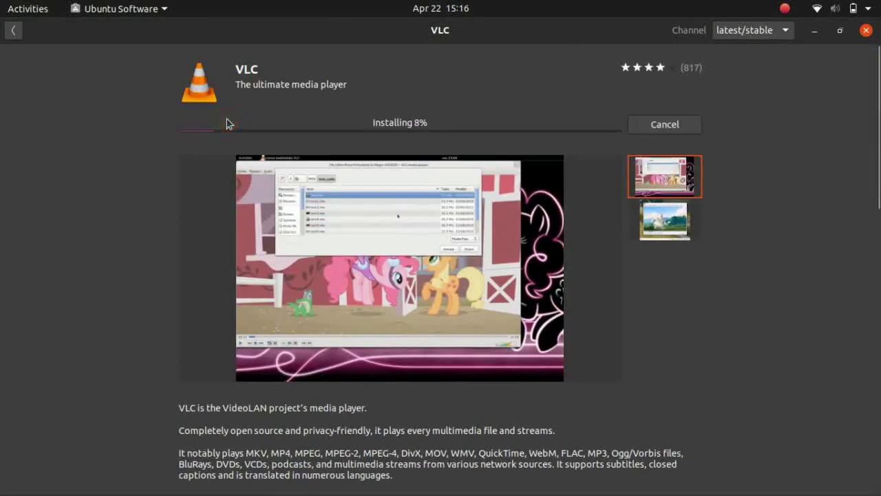
pyautogui.click(557, 68)
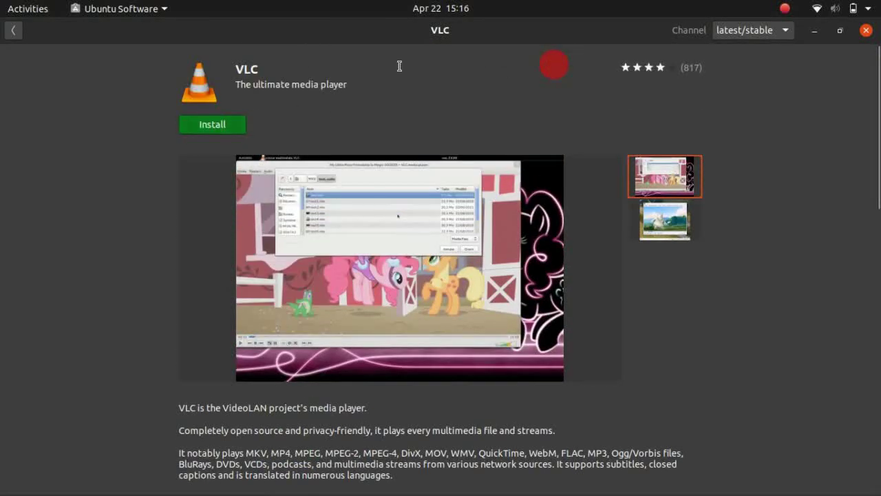
# Leave the vlc search results for Explore and open the Activities overview
pyautogui.click(14, 30)
pyautogui.click(15, 30)
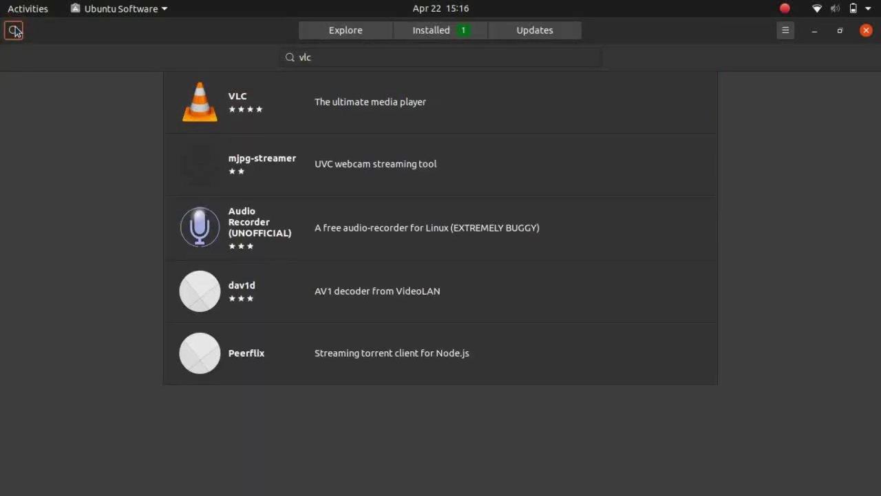
pyautogui.click(15, 31)
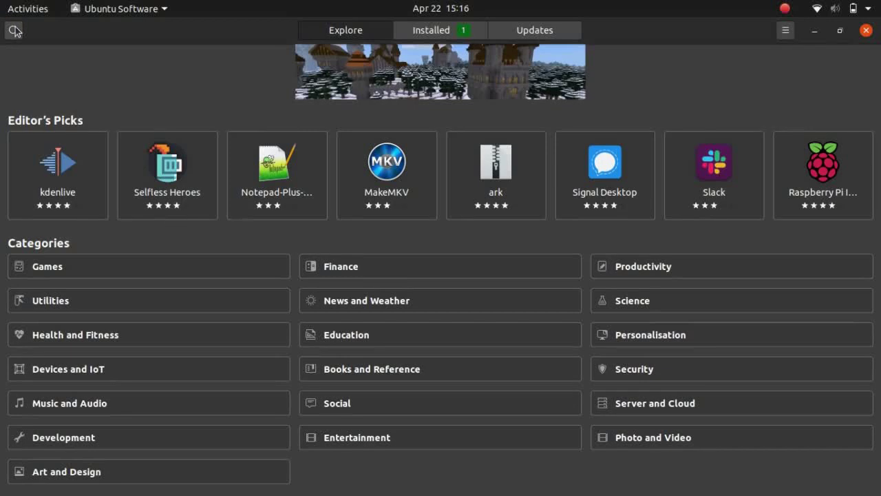
pyautogui.click(24, 7)
# Search the overview for 'auda' and 'vlc', settling on 'au'
pyautogui.click(452, 41)
pyautogui.write('auda')
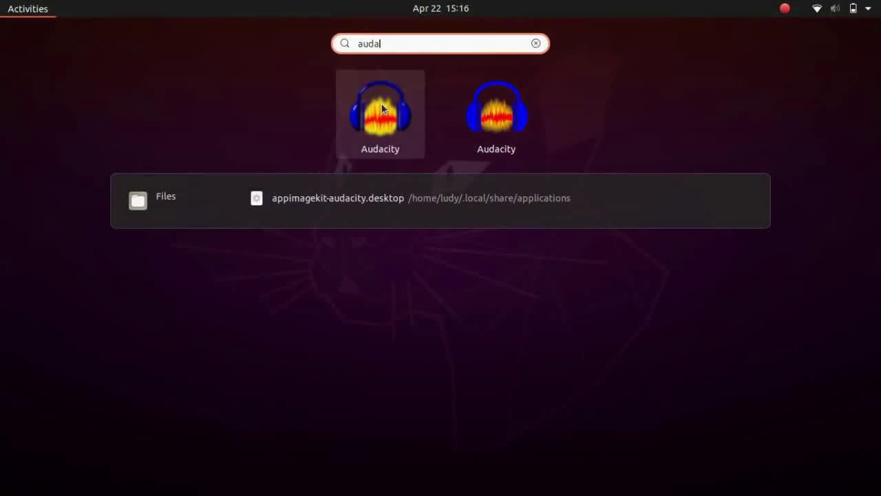
pyautogui.press('BackSpace')
pyautogui.press('BackSpace')
pyautogui.press('BackSpace')
pyautogui.press('BackSpace')
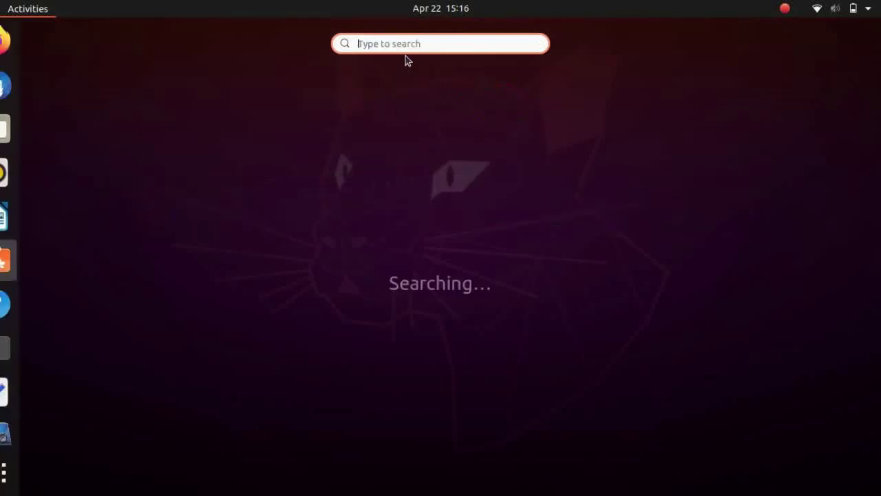
pyautogui.write('vlc')
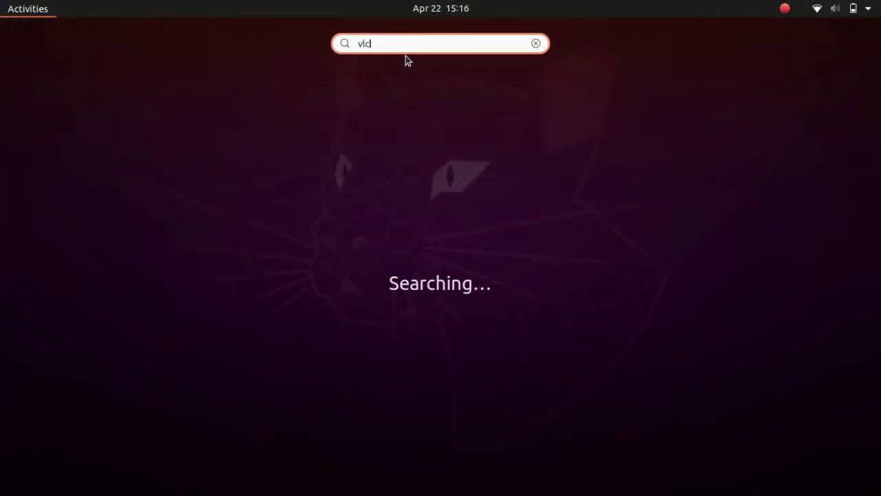
pyautogui.press('BackSpace')
pyautogui.press('BackSpace')
pyautogui.press('BackSpace')
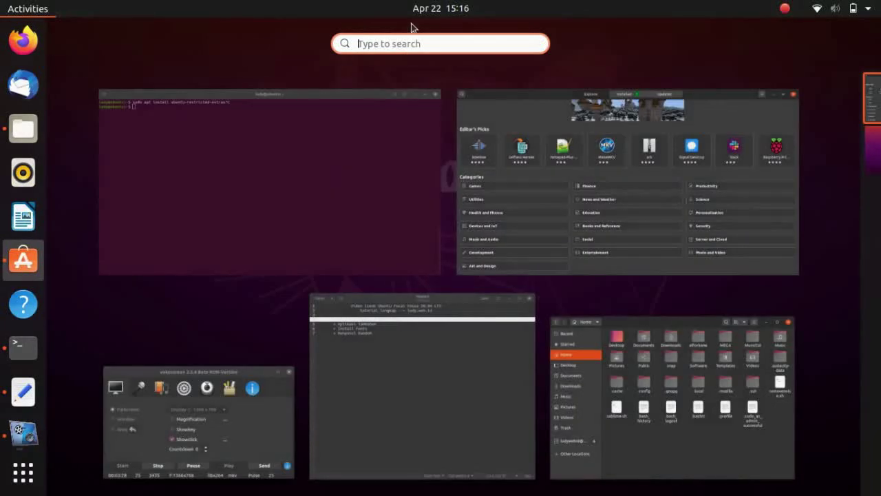
pyautogui.write('au')
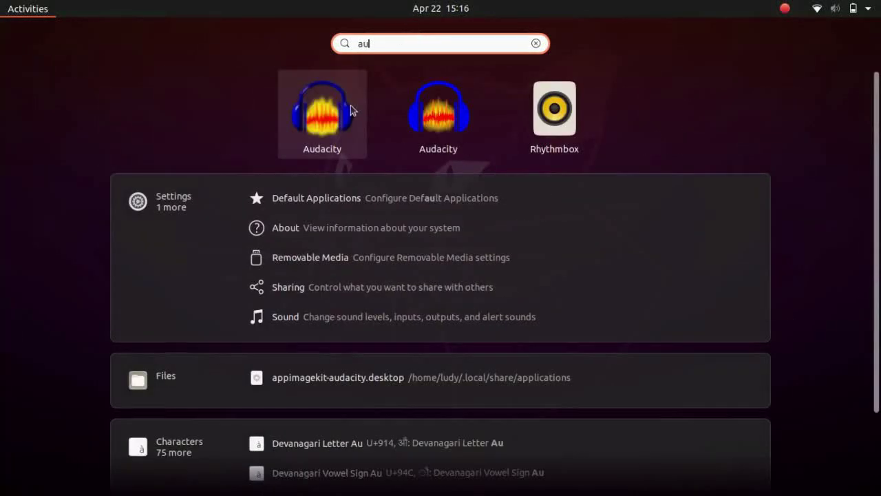
# Launch Audacity from the results, dismiss its welcome dialog, then close it
pyautogui.click(350, 105)
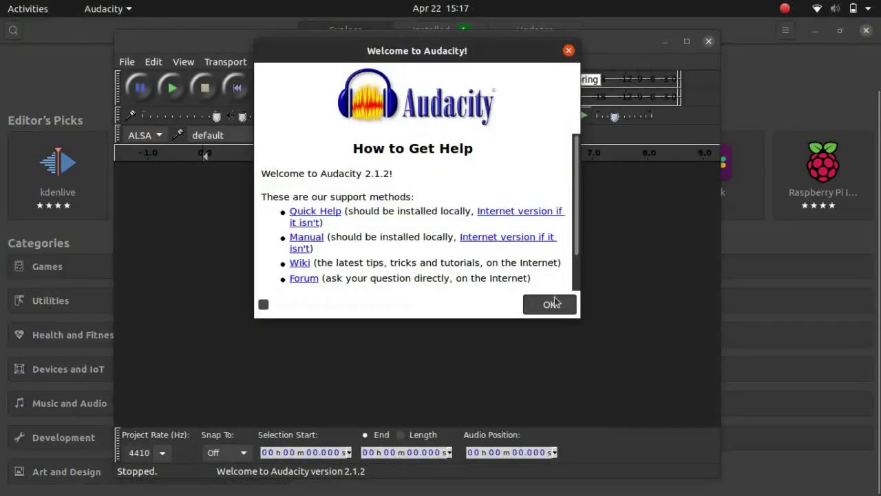
pyautogui.click(551, 303)
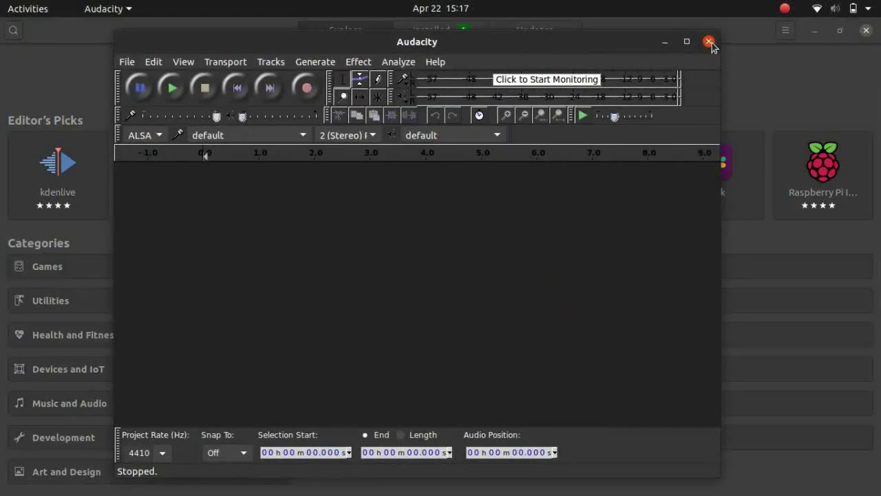
pyautogui.click(709, 42)
# Minimize Ubuntu Software and run sudo apt install gkamus in Terminal, accepting the confirmation
pyautogui.click(814, 33)
pyautogui.click(435, 175)
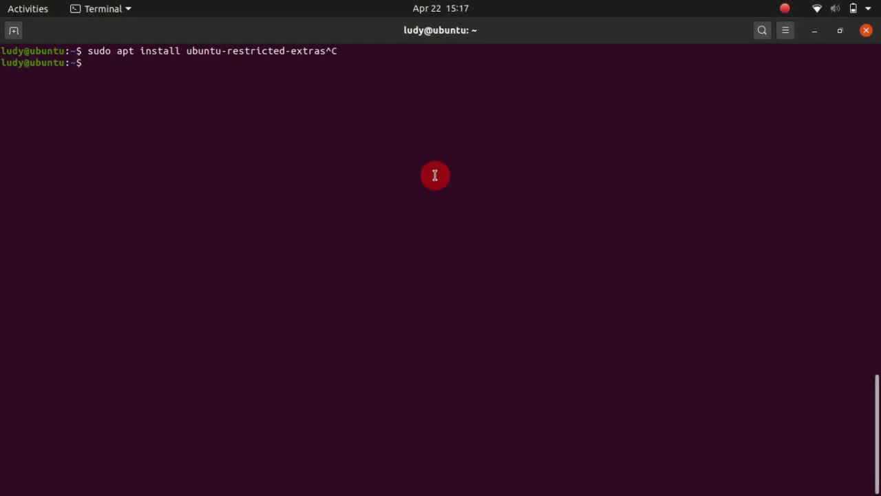
pyautogui.write('sudo apt update')
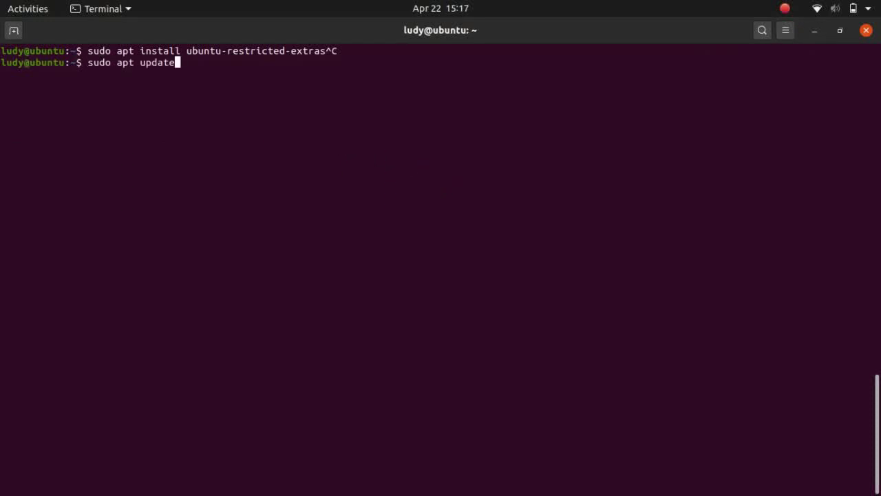
pyautogui.press('BackSpace')
pyautogui.press('BackSpace')
pyautogui.press('BackSpace')
pyautogui.press('BackSpace')
pyautogui.press('BackSpace')
pyautogui.press('BackSpace')
pyautogui.write('install pdf')
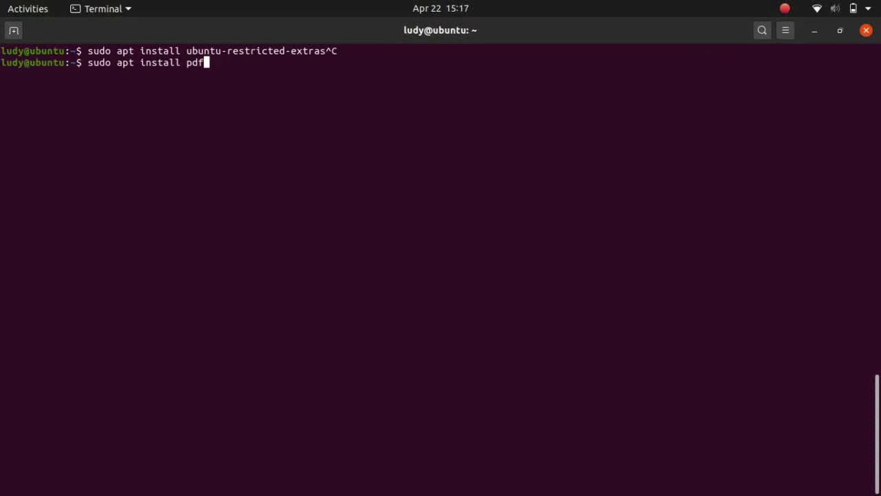
pyautogui.write('-')
pyautogui.press('BackSpace')
pyautogui.press('BackSpace')
pyautogui.press('BackSpace')
pyautogui.press('BackSpace')
pyautogui.write('gkamus')
pyautogui.press('Return')
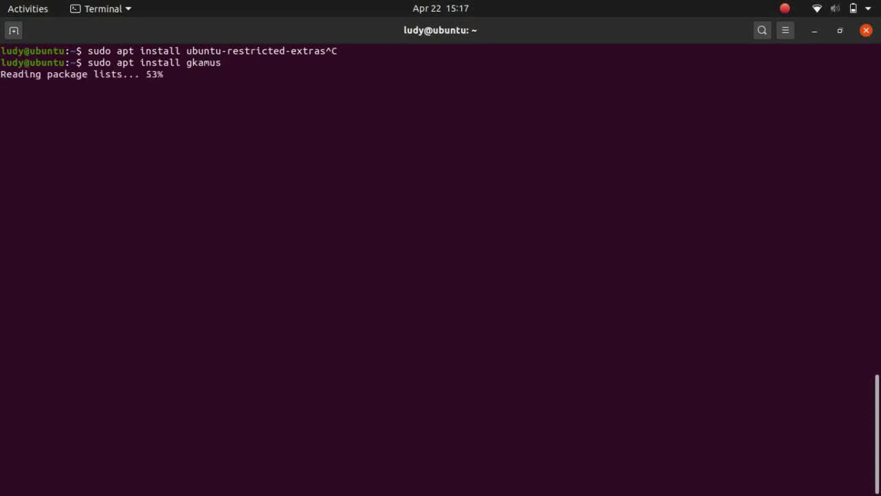
pyautogui.press('Return')
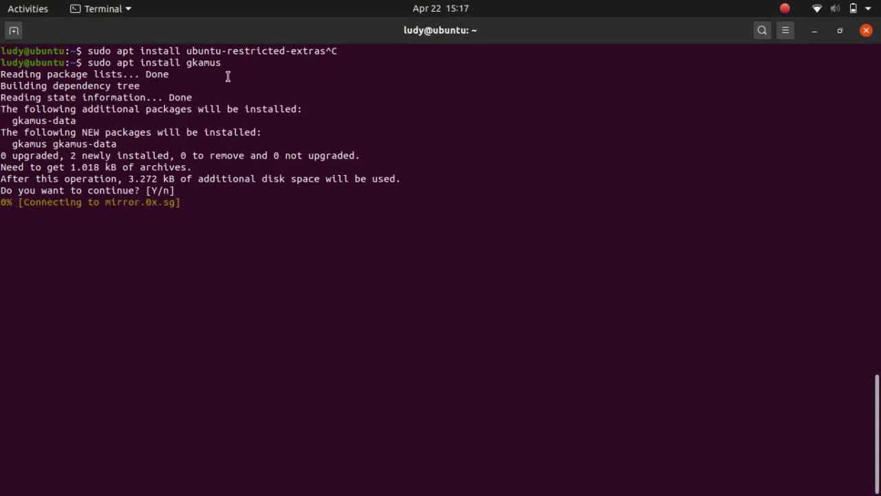
# Open Files, hide hidden files with Ctrl+H, then launch Firefox from the dock
pyautogui.click(35, 8)
pyautogui.click(20, 129)
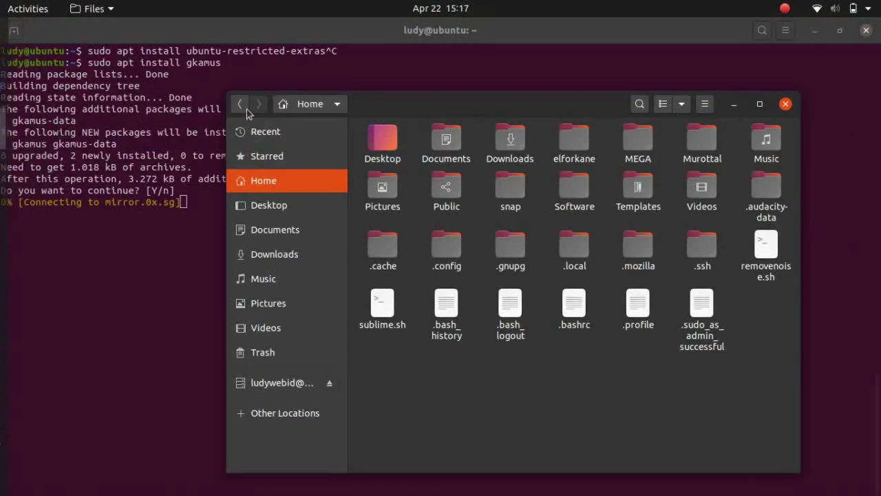
pyautogui.moveTo(538, 111); pyautogui.dragTo(470, 98)
pyautogui.hotkey('ctrl', 'h')
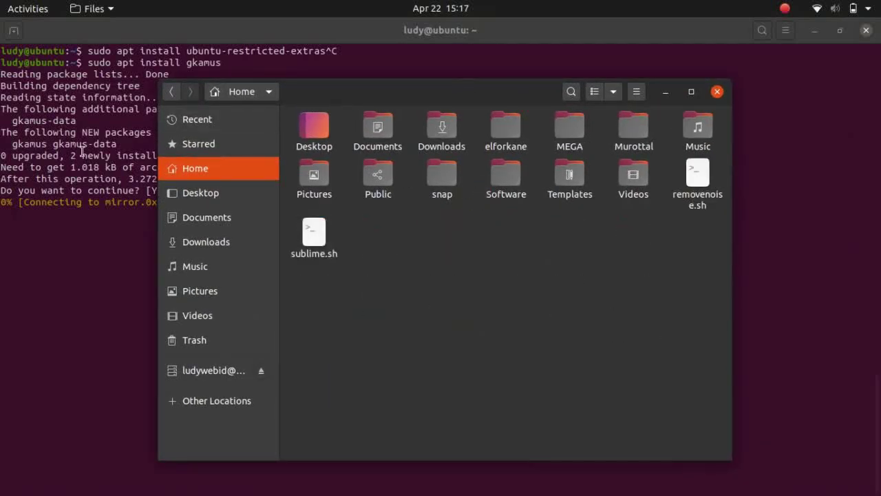
pyautogui.press('super')
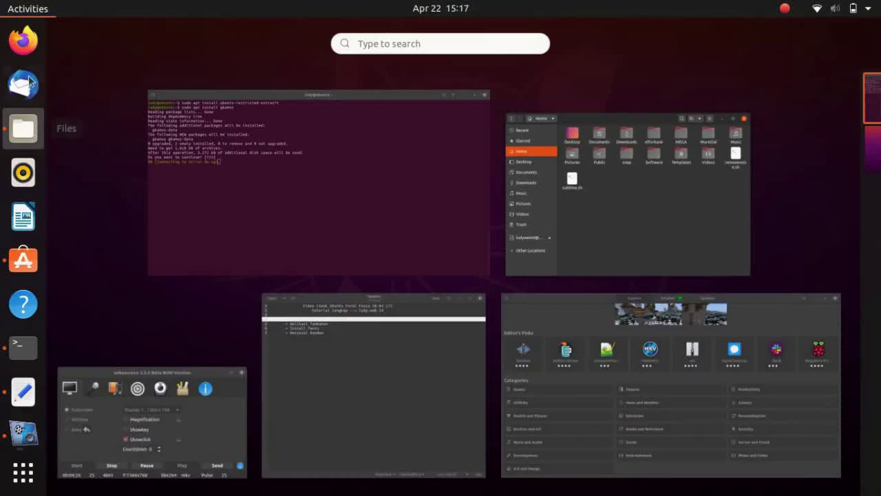
pyautogui.click(23, 40)
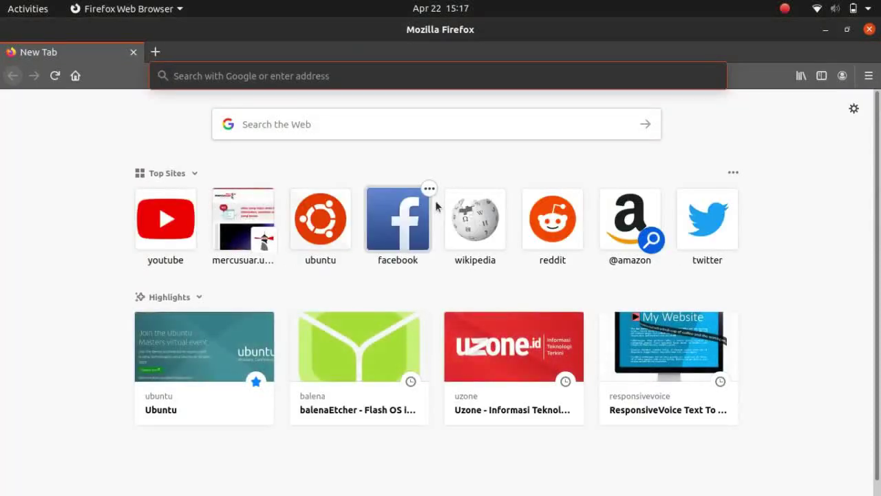
# Search Google for 'appimage' from the Firefox address bar
pyautogui.write('appimage')
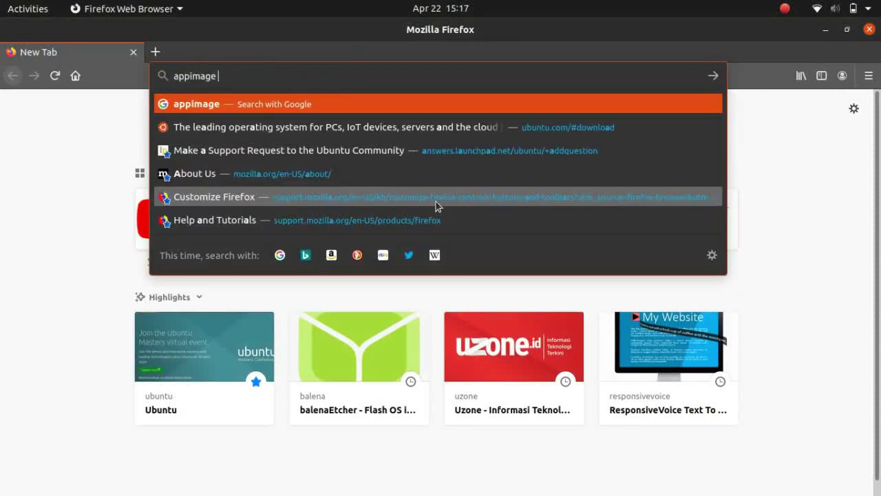
pyautogui.write(' ubuntu')
pyautogui.press('BackSpace')
pyautogui.press('BackSpace')
pyautogui.press('BackSpace')
pyautogui.press('BackSpace')
pyautogui.press('BackSpace')
pyautogui.press('BackSpace')
pyautogui.press('Return')
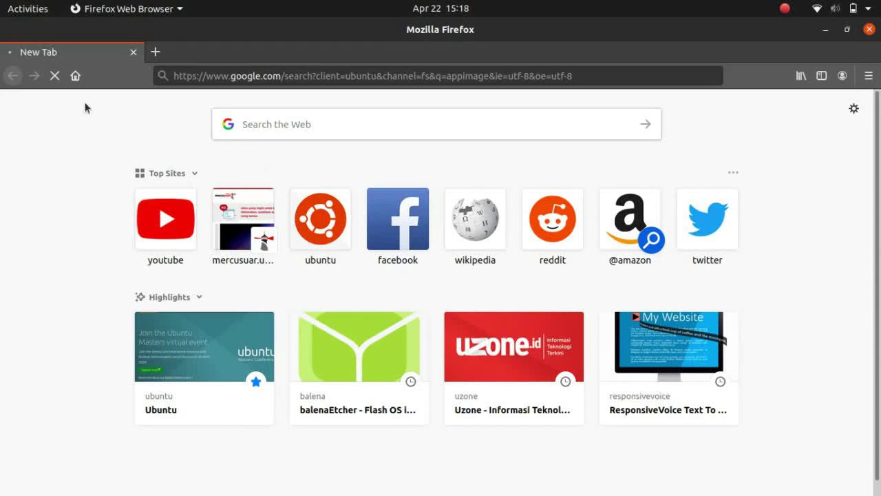
pyautogui.click(155, 52)
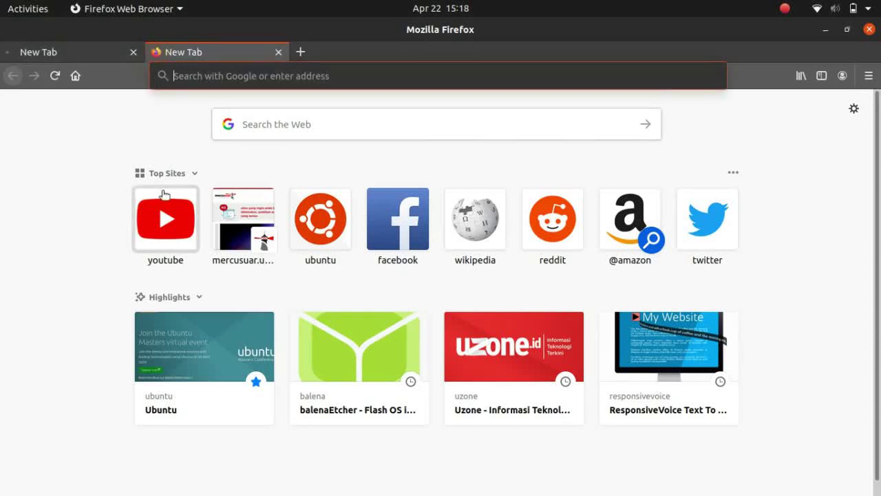
pyautogui.click(163, 195)
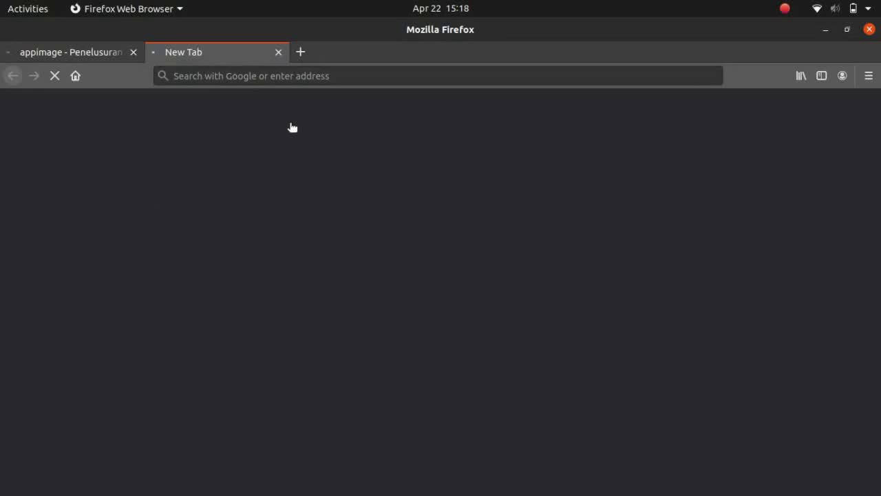
pyautogui.click(88, 54)
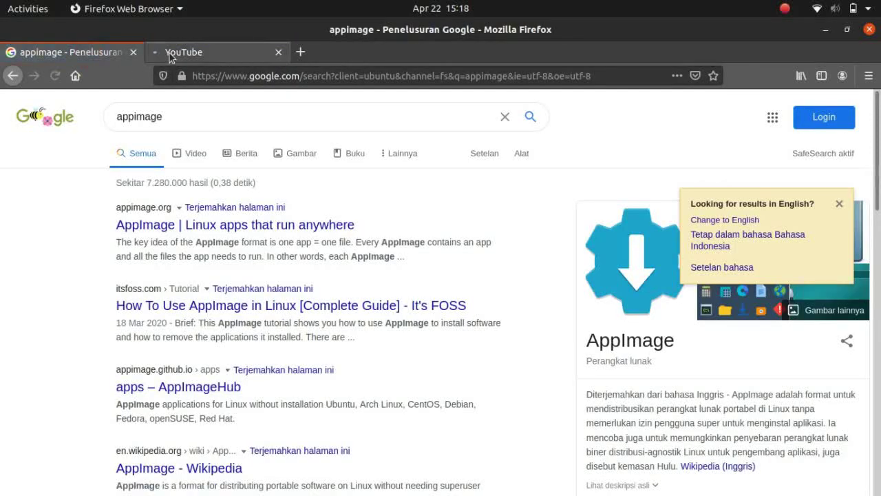
pyautogui.click(170, 55)
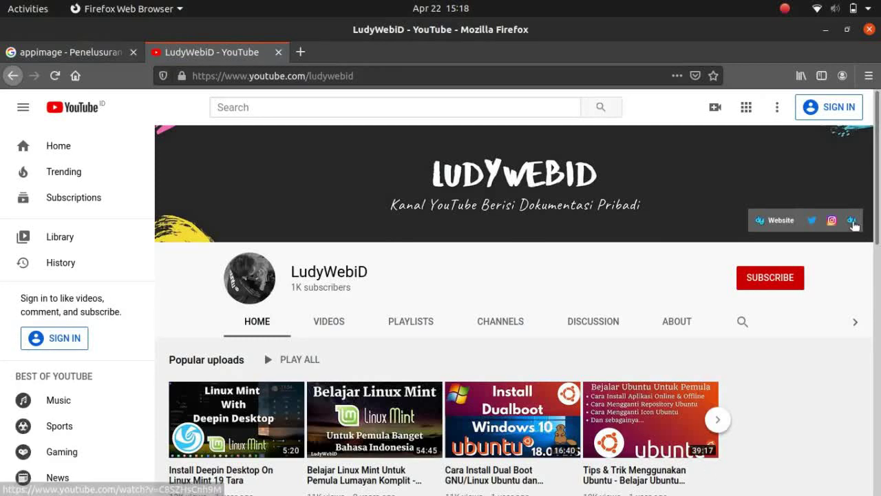
pyautogui.click(854, 226)
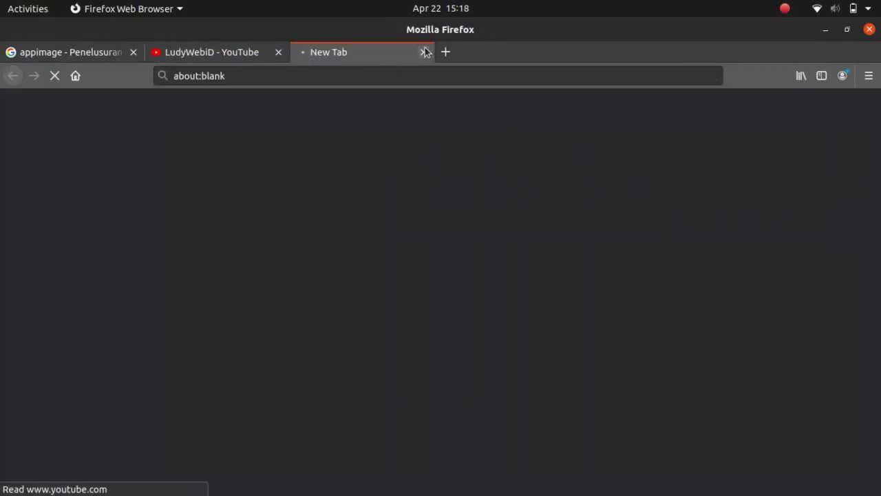
pyautogui.click(238, 52)
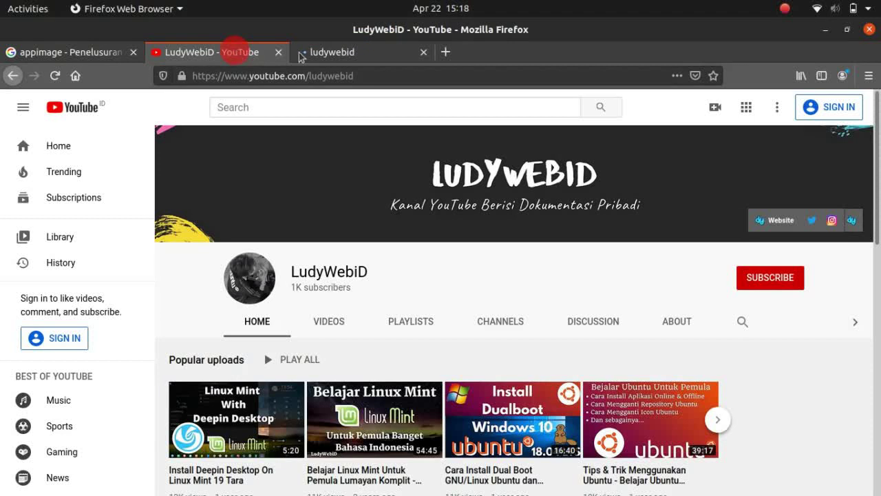
pyautogui.click(345, 57)
pyautogui.click(245, 53)
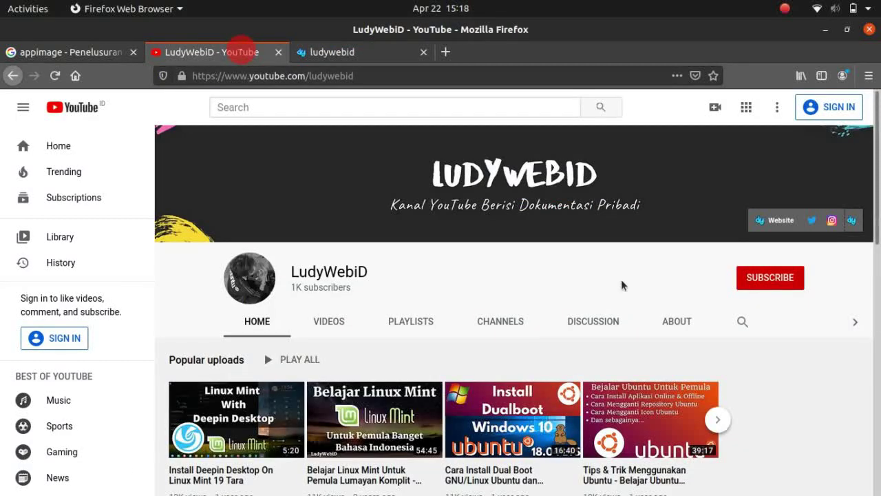
pyautogui.scroll(-5, 757, 241)
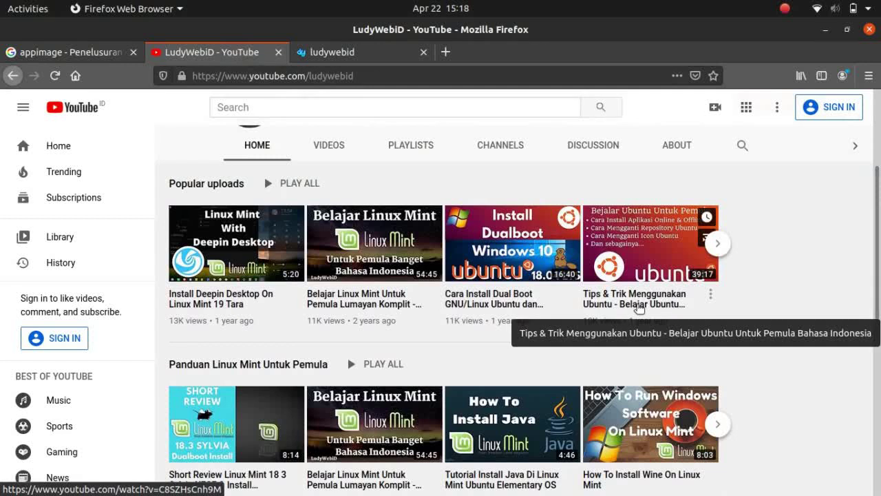
pyautogui.click(638, 307)
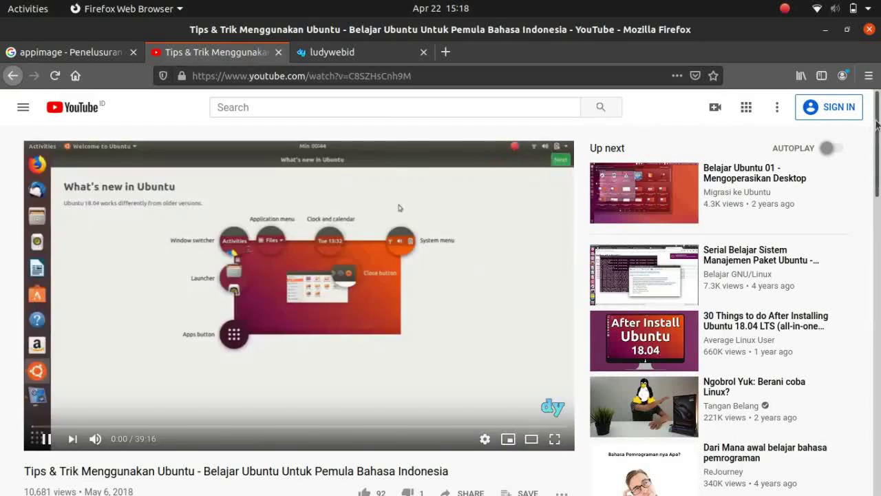
pyautogui.moveTo(880, 135); pyautogui.dragTo(878, 159)
pyautogui.scroll(3, 879, 160)
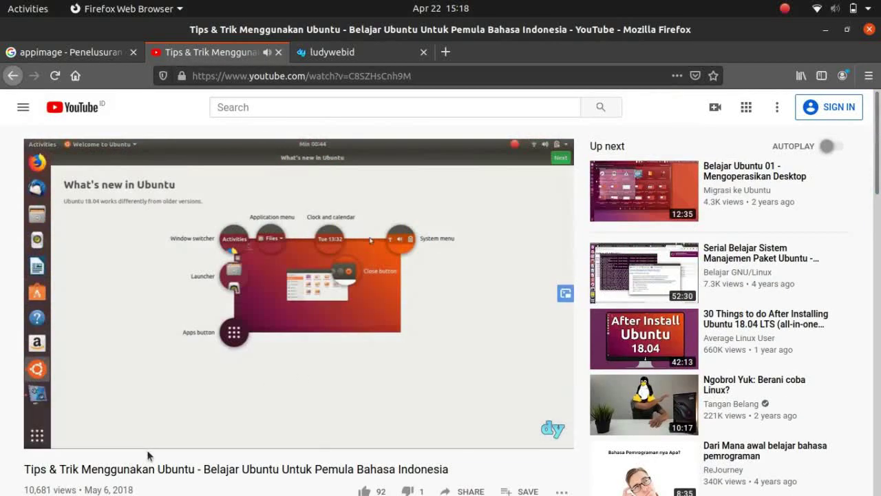
pyautogui.click(278, 52)
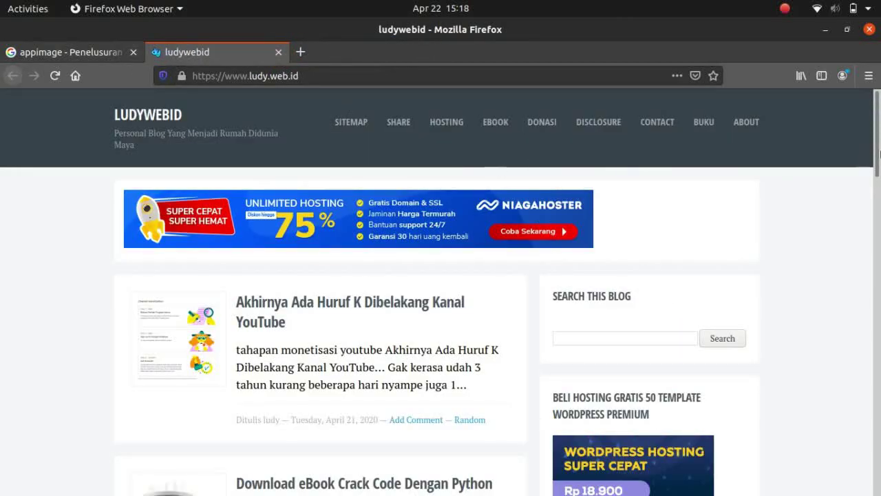
pyautogui.moveTo(878, 153); pyautogui.dragTo(866, 289)
pyautogui.scroll(10, 866, 289)
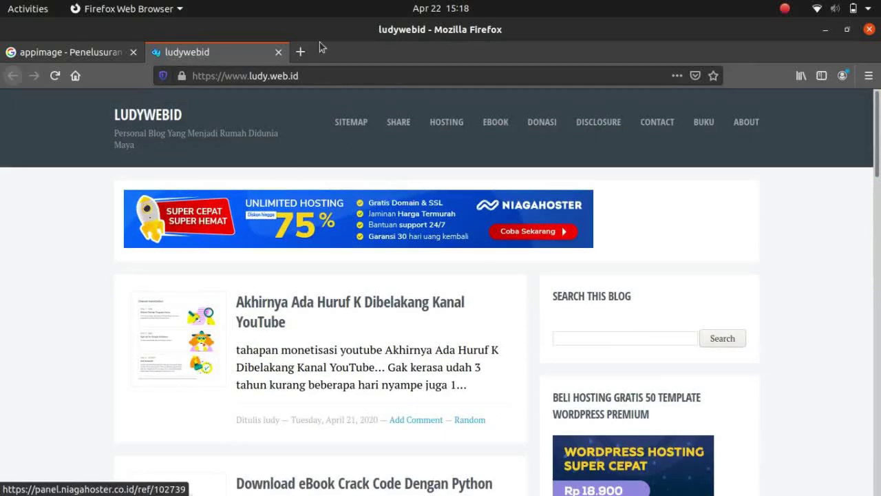
pyautogui.click(278, 52)
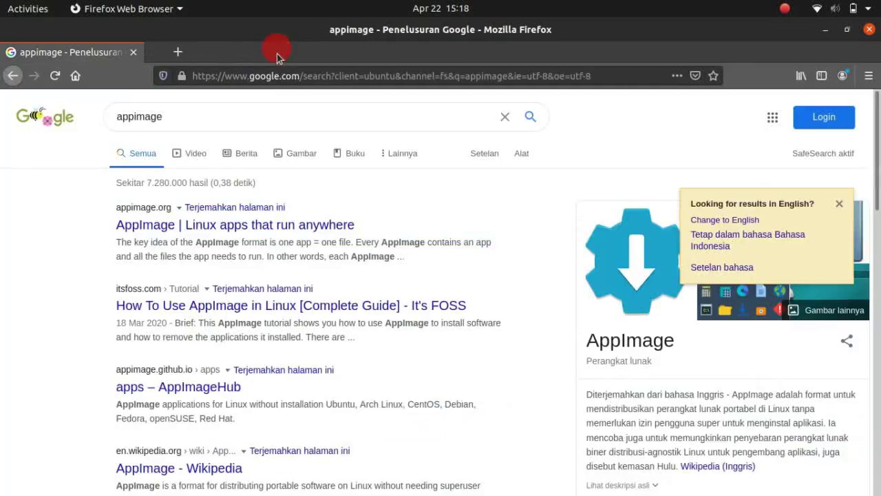
# Open the 'AppImage | Linux apps that run anywhere' site and scroll through it
pyautogui.click(311, 225)
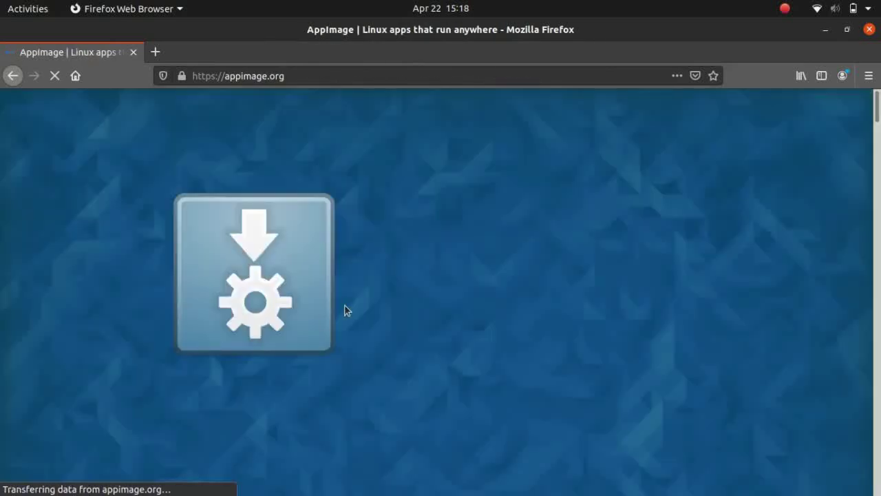
pyautogui.scroll(-10, 866, 146)
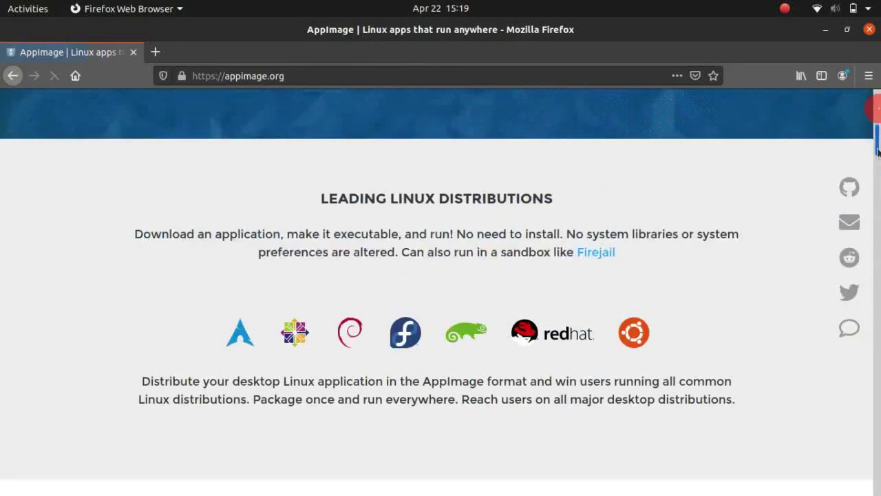
pyautogui.scroll(3, 873, 152)
pyautogui.moveTo(873, 151); pyautogui.dragTo(854, 247)
pyautogui.scroll(-12, 854, 246)
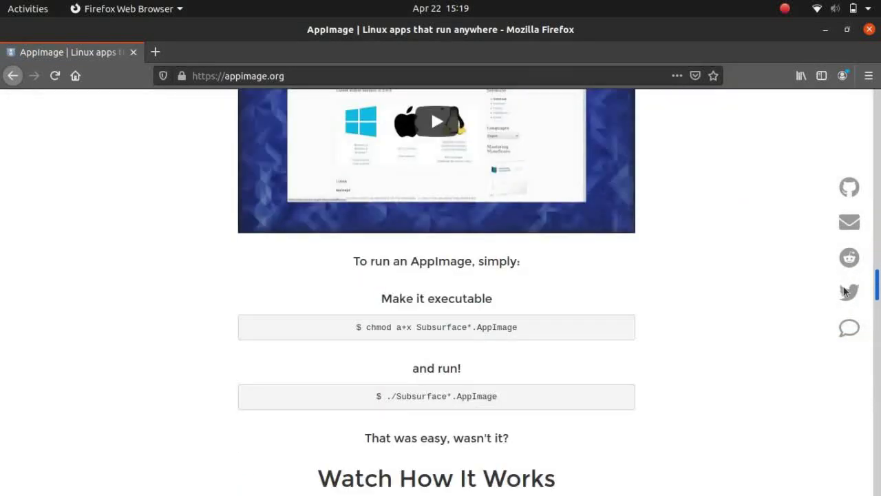
pyautogui.scroll(6, 852, 296)
pyautogui.scroll(10, 852, 292)
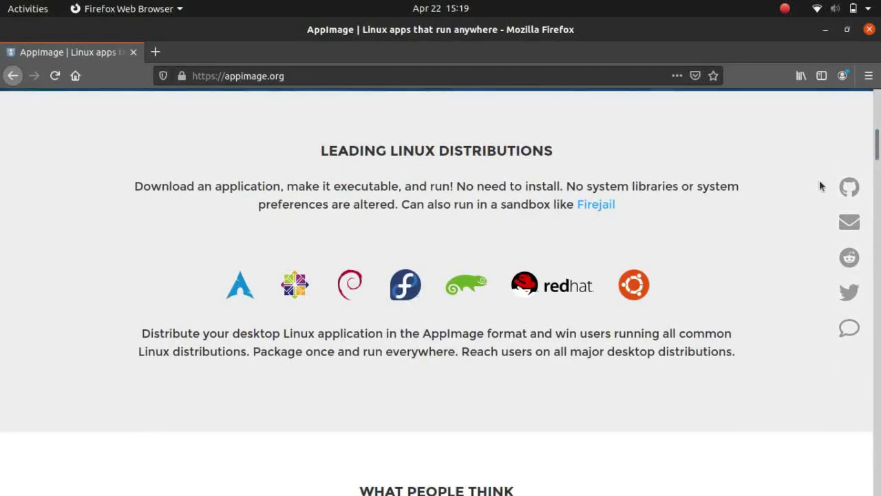
pyautogui.moveTo(879, 158); pyautogui.dragTo(866, 236)
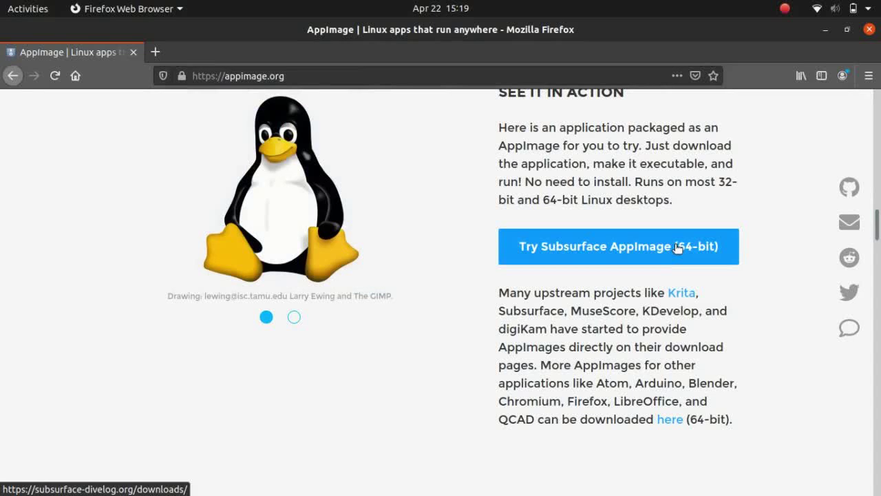
# Open the Subsurface AppImage downloads listing, then bring the Files window to the front
pyautogui.click(660, 246)
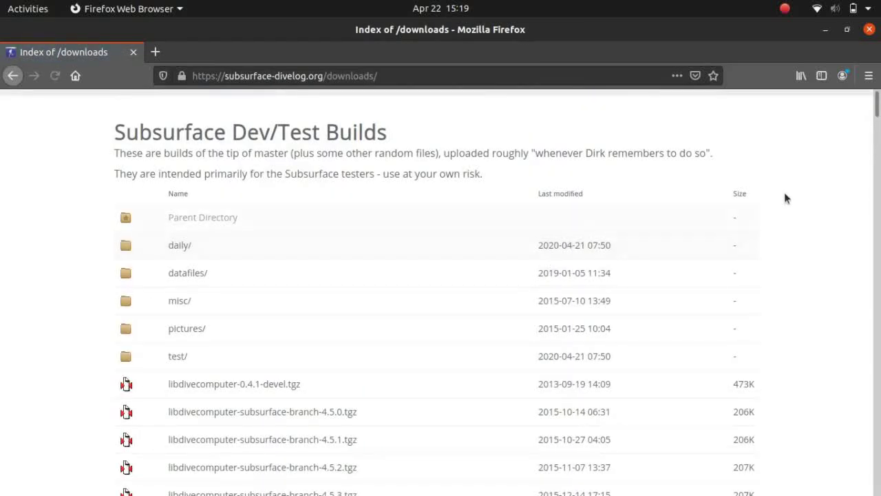
pyautogui.moveTo(877, 112); pyautogui.dragTo(877, 188)
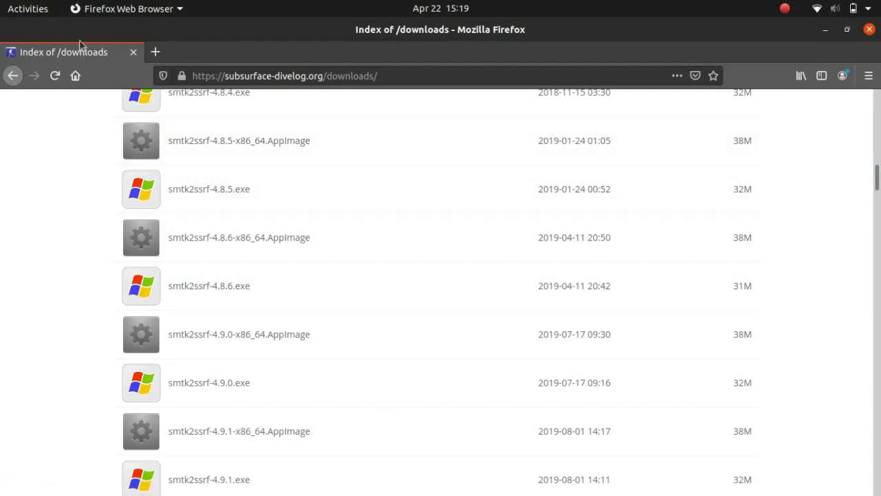
pyautogui.click(25, 7)
pyautogui.click(24, 130)
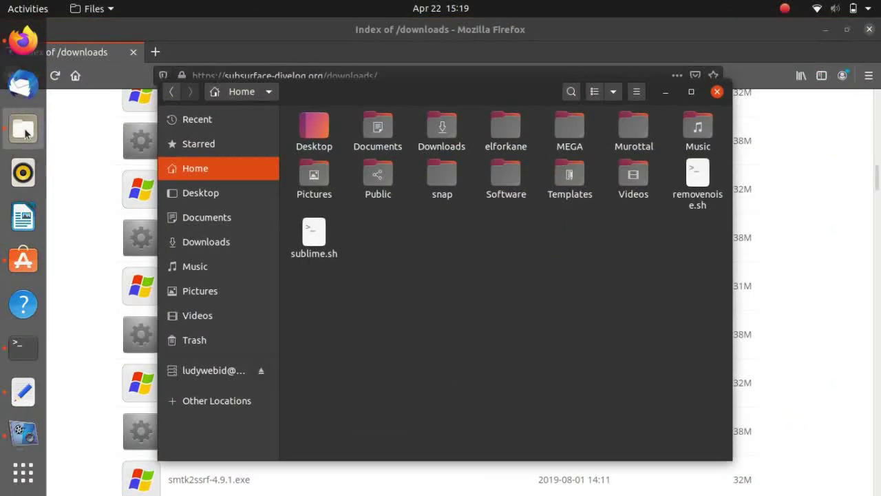
# Go into the Software/AppImage folder and select the kdenlive AppImage
pyautogui.click(486, 264)
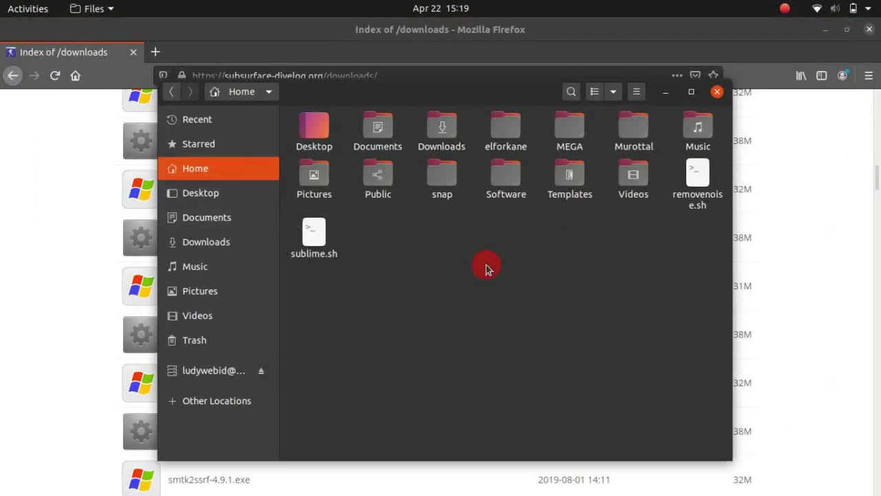
pyautogui.doubleClick(507, 187)
pyautogui.doubleClick(314, 131)
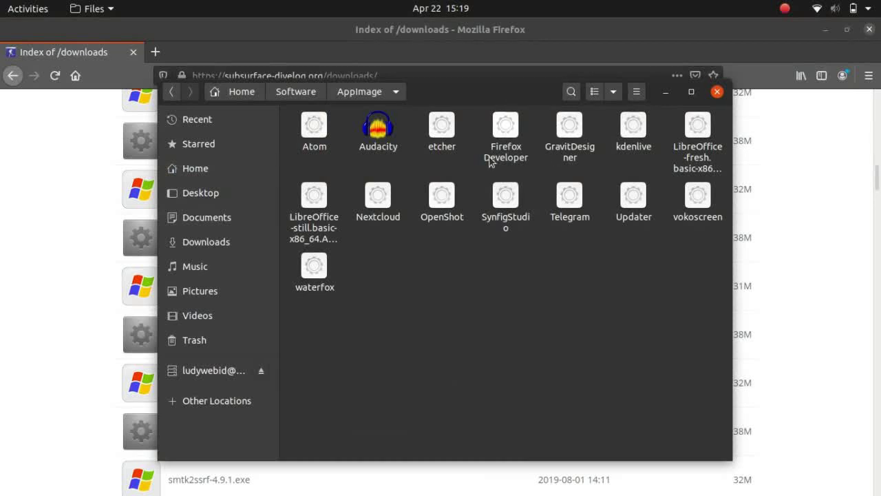
pyautogui.click(626, 148)
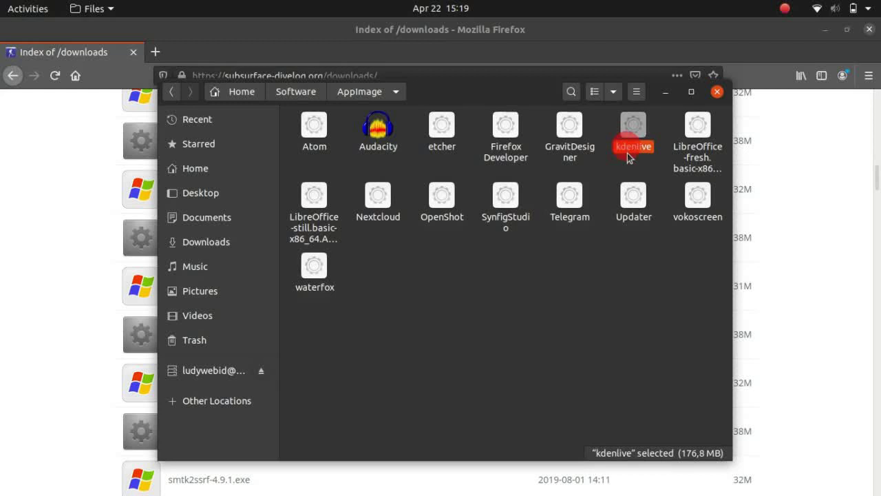
pyautogui.rightClick(627, 153)
pyautogui.click(605, 228)
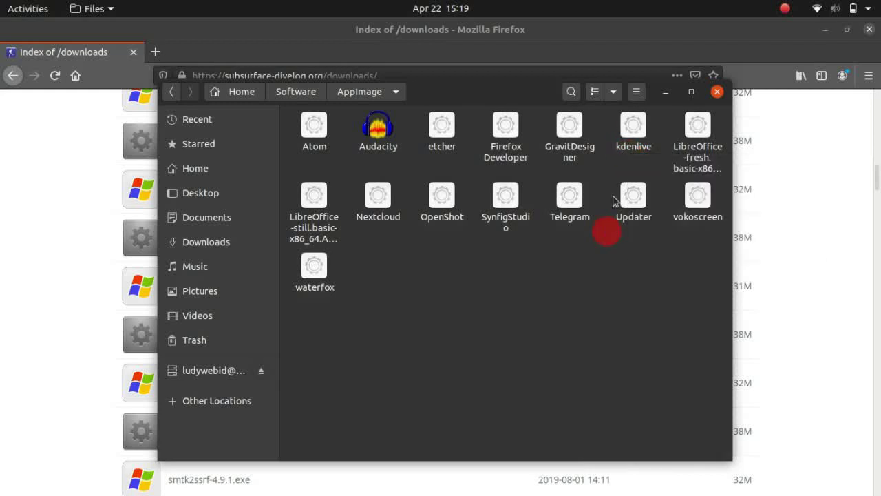
# Check the kdenlive AppImage's permissions and execute setting in its Properties
pyautogui.rightClick(626, 138)
pyautogui.click(655, 329)
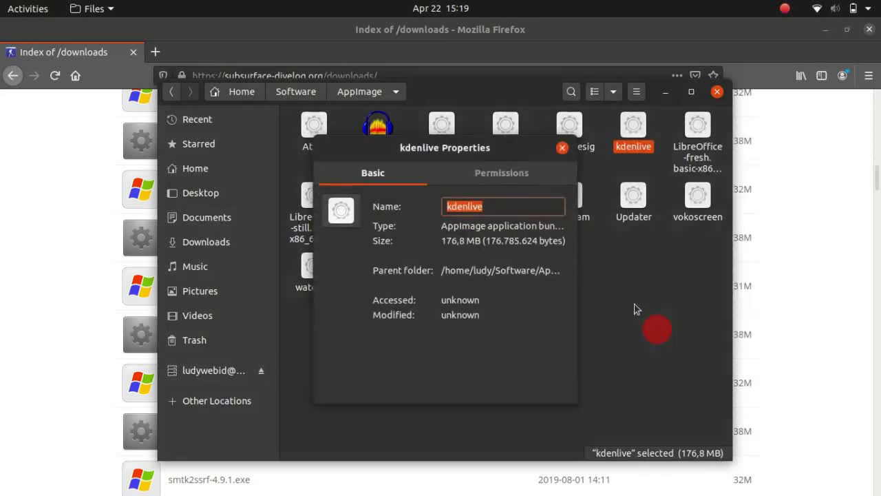
pyautogui.click(487, 172)
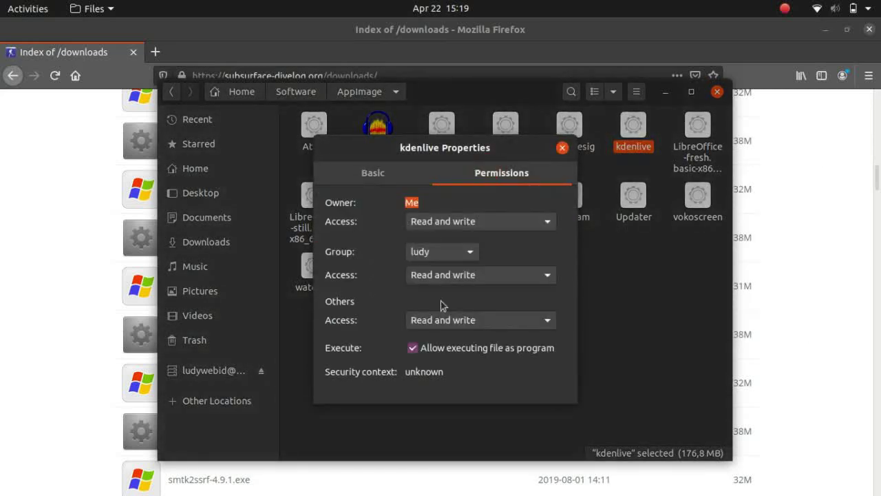
pyautogui.click(563, 148)
pyautogui.click(577, 267)
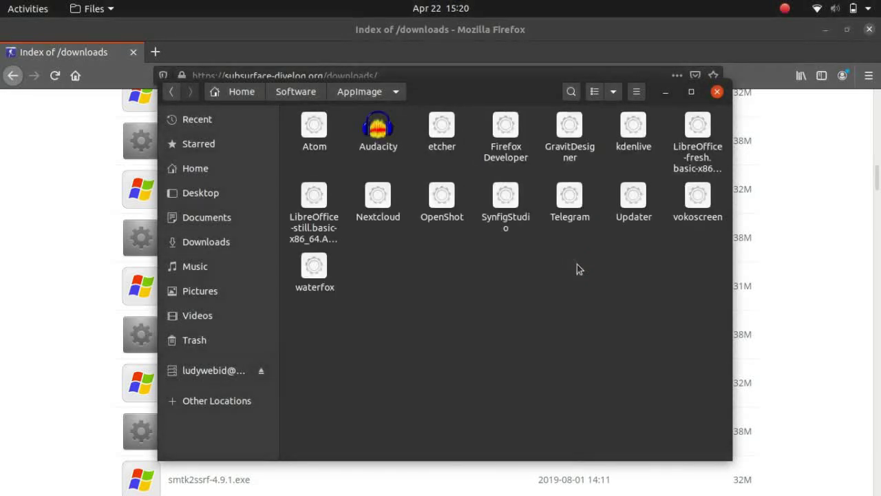
# Run the kdenlive AppImage, then minimize Kdenlive and close Firefox
pyautogui.rightClick(634, 141)
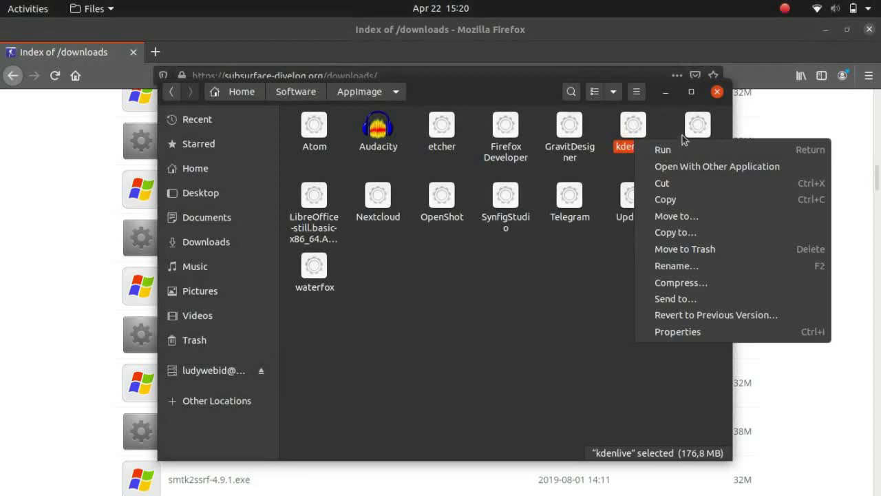
pyautogui.click(663, 149)
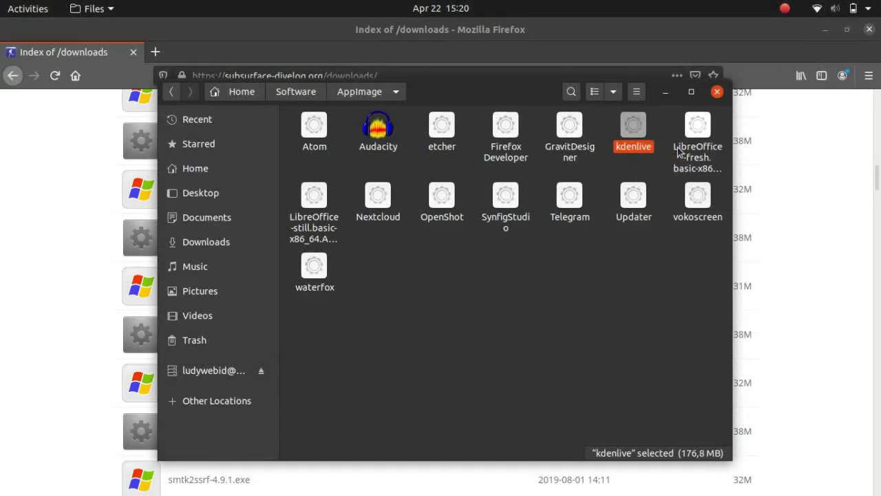
pyautogui.click(597, 256)
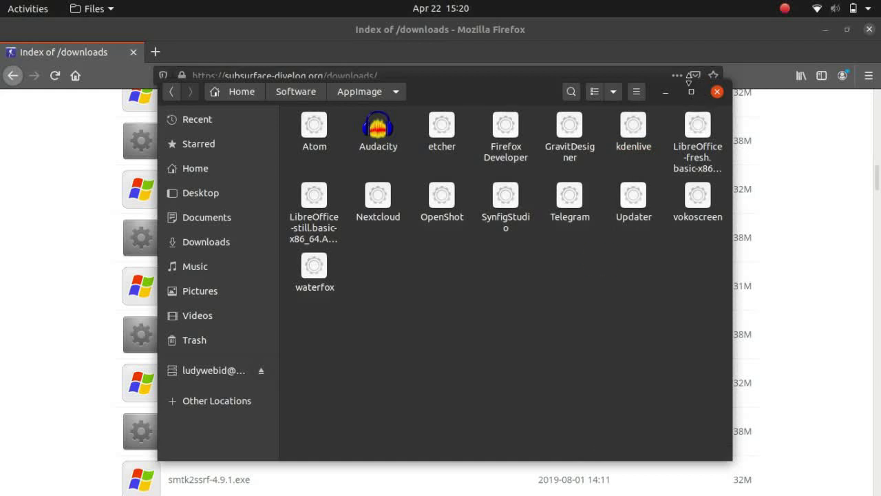
pyautogui.click(667, 93)
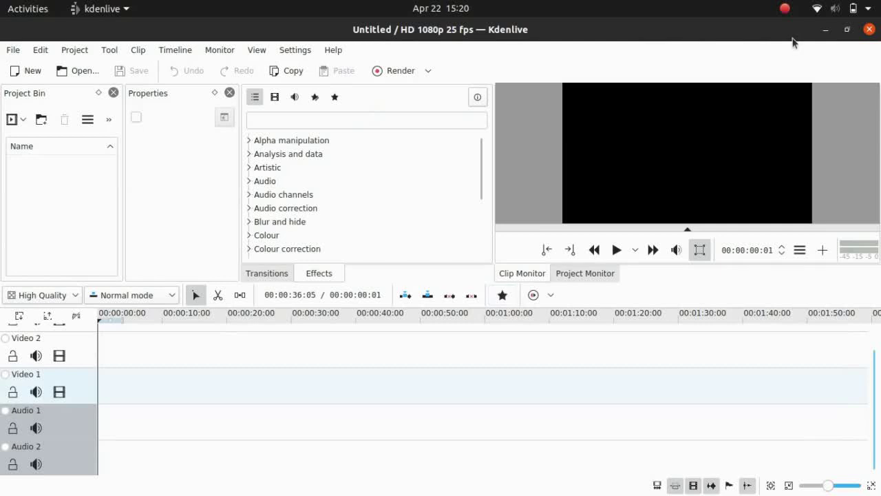
pyautogui.click(826, 29)
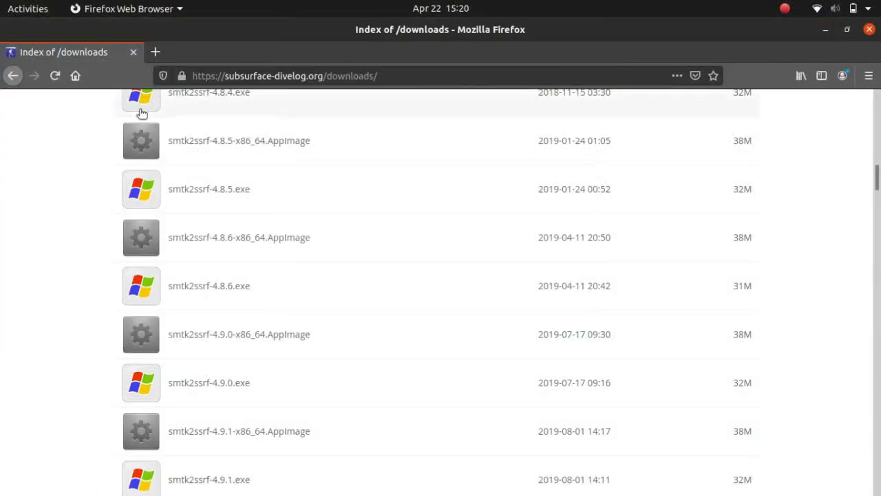
pyautogui.click(133, 51)
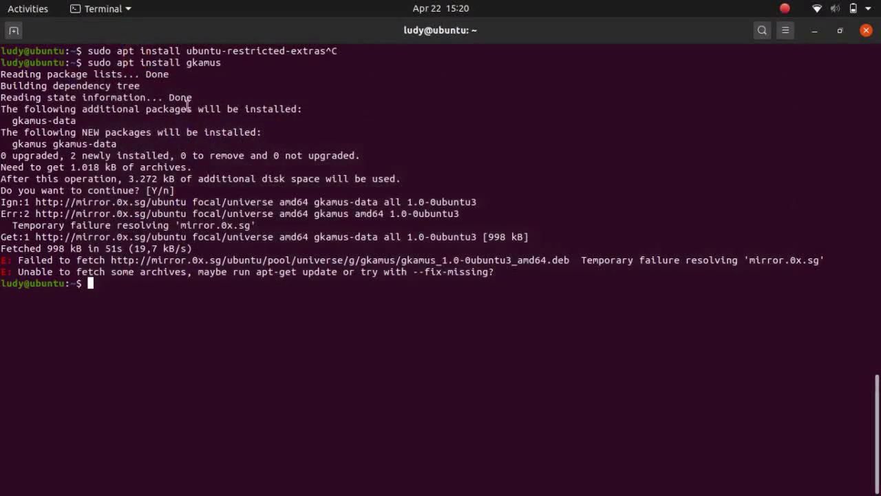
# Rerun sudo apt install gkamus, confirm it, and bring the Files window forward
pyautogui.press('Up')
pyautogui.press('Return')
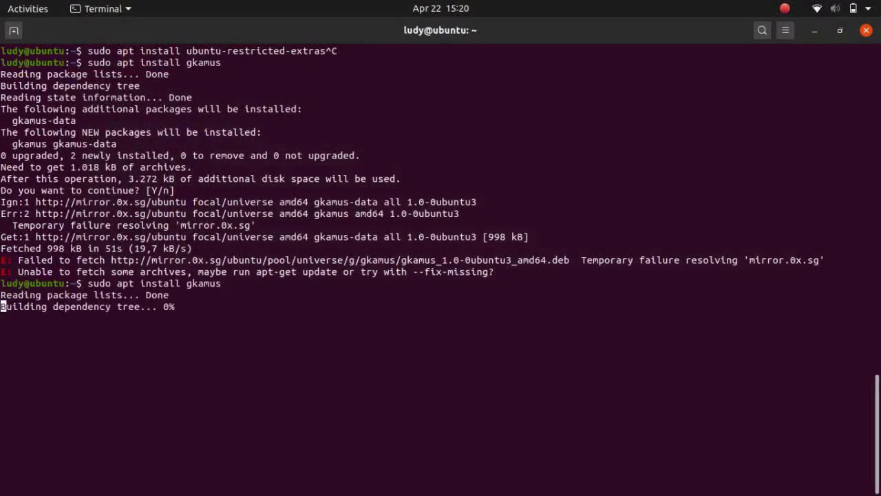
pyautogui.press('Return')
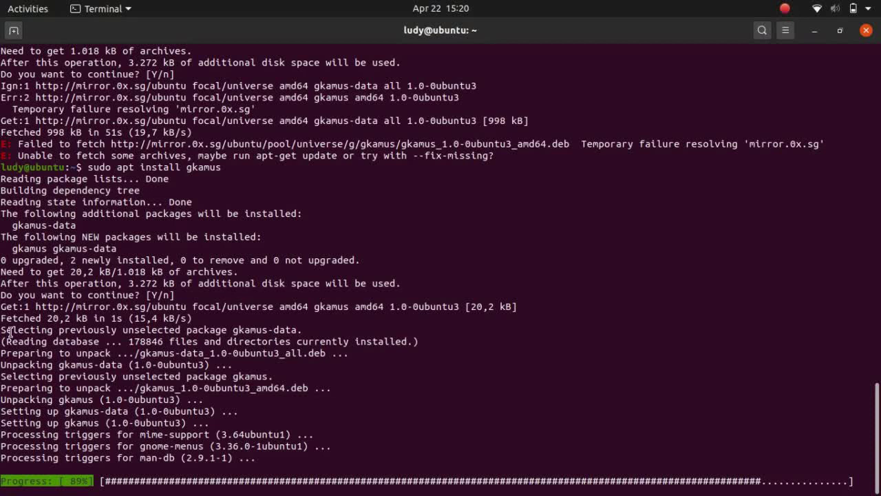
pyautogui.click(5, 130)
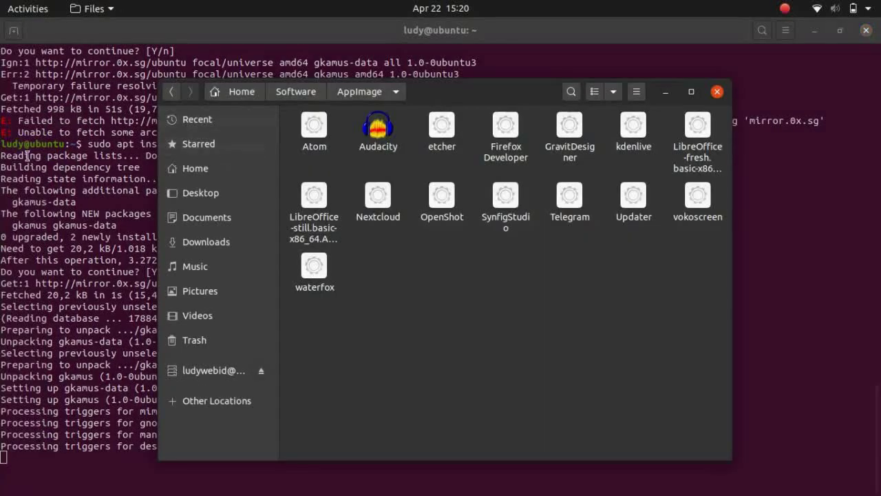
# Launch Firefox and run a Google search for 'chrome'
pyautogui.moveTo(2, 200)
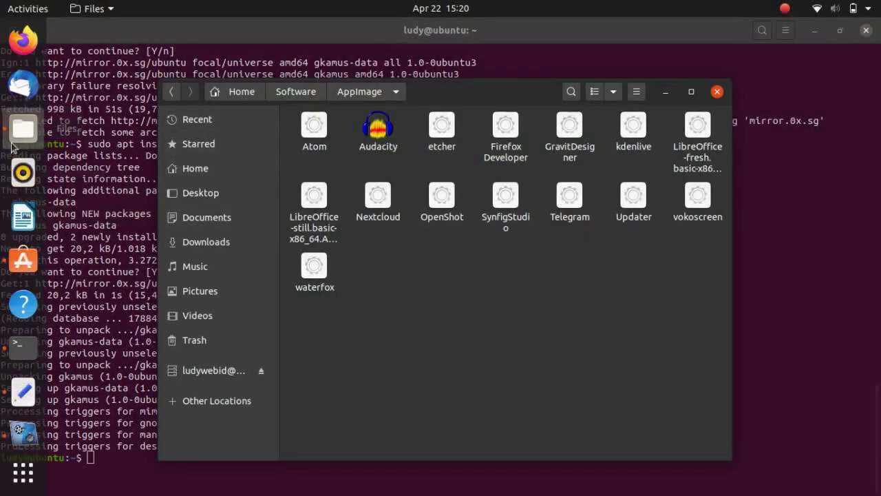
pyautogui.click(23, 43)
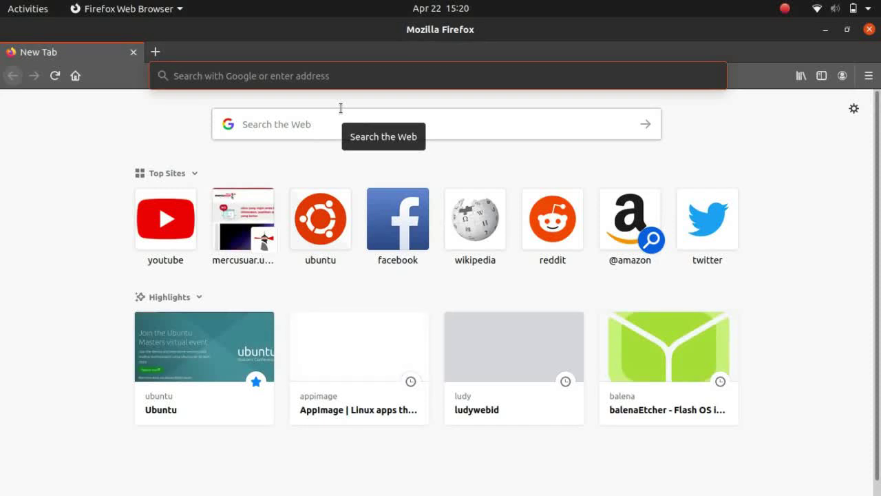
pyautogui.write('ugoogle')
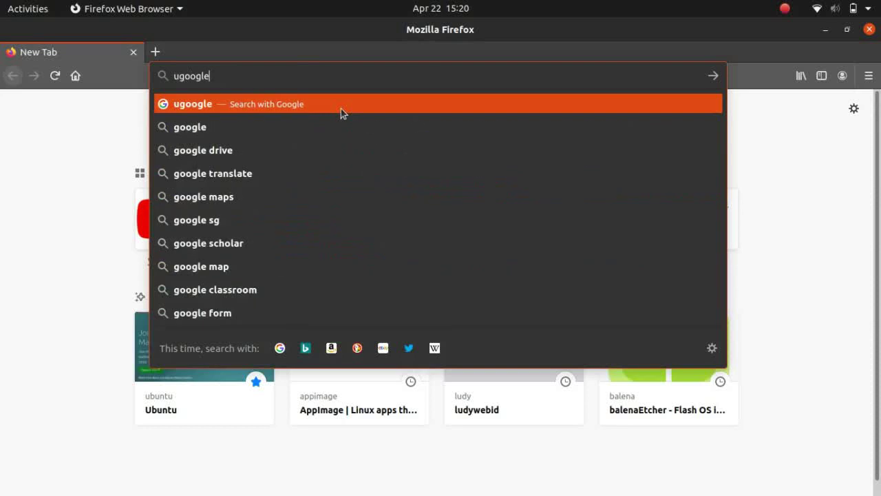
pyautogui.hotkey('ctrl', 'BackSpace')
pyautogui.write('chrome')
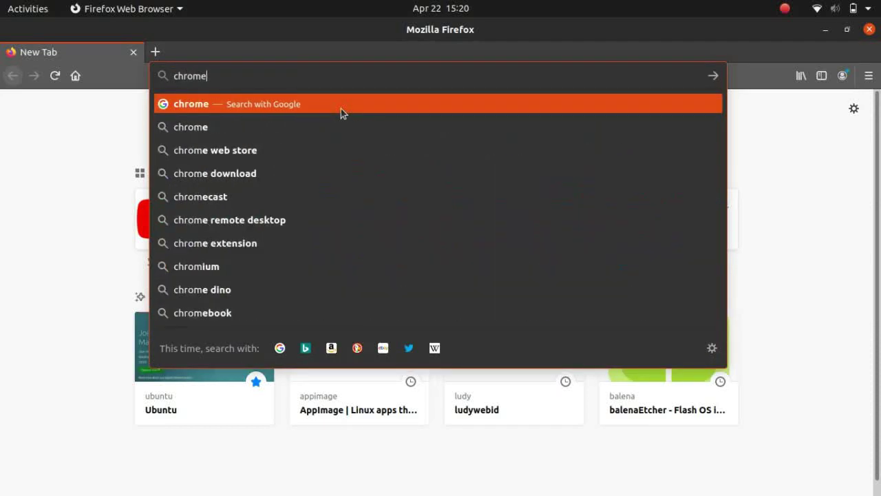
pyautogui.press('Return')
# Open the Google Chrome download page and review its 64 bit .deb and .rpm Linux options
pyautogui.click(260, 225)
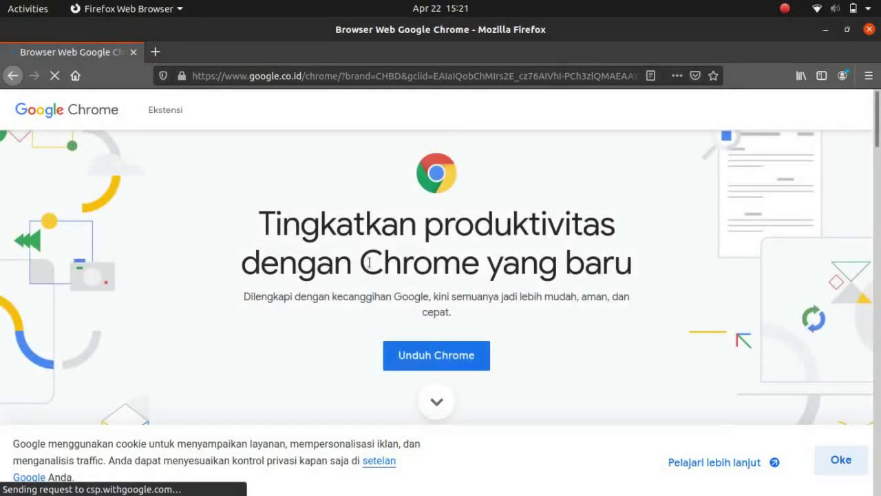
pyautogui.click(427, 354)
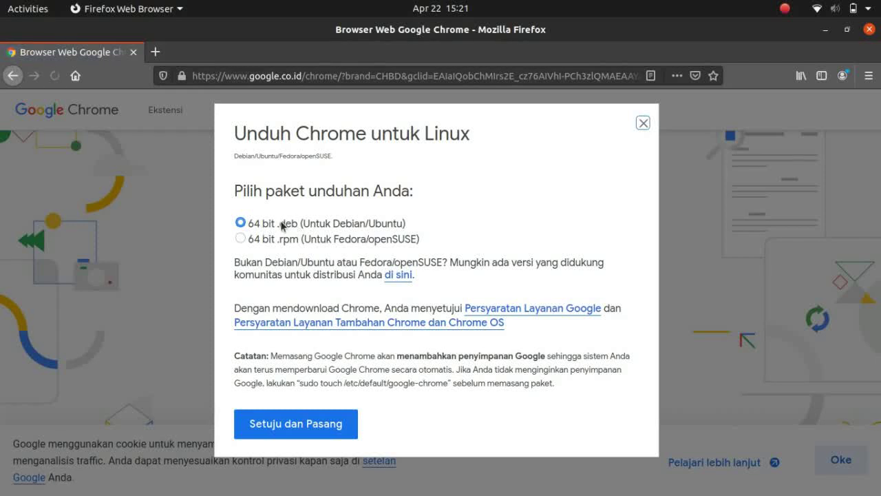
pyautogui.click(312, 425)
pyautogui.click(642, 122)
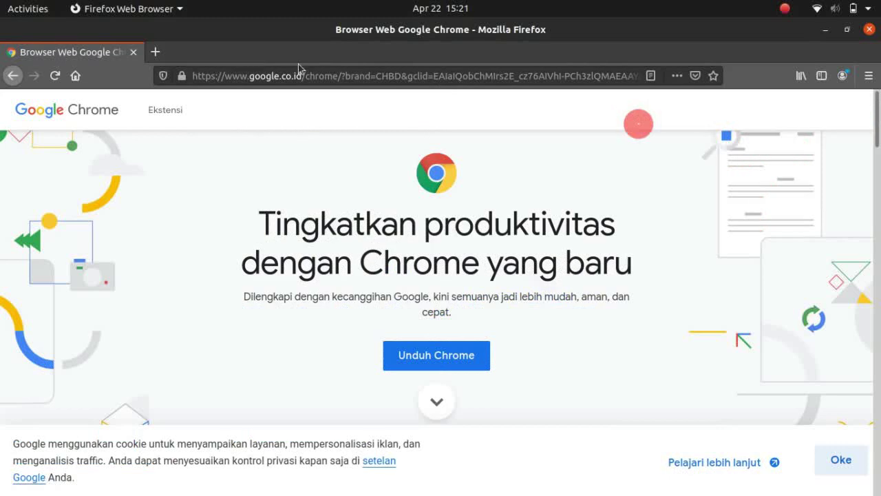
# Close Firefox and open the Web Browser folder under Software in Files
pyautogui.click(134, 53)
pyautogui.click(407, 242)
pyautogui.click(297, 94)
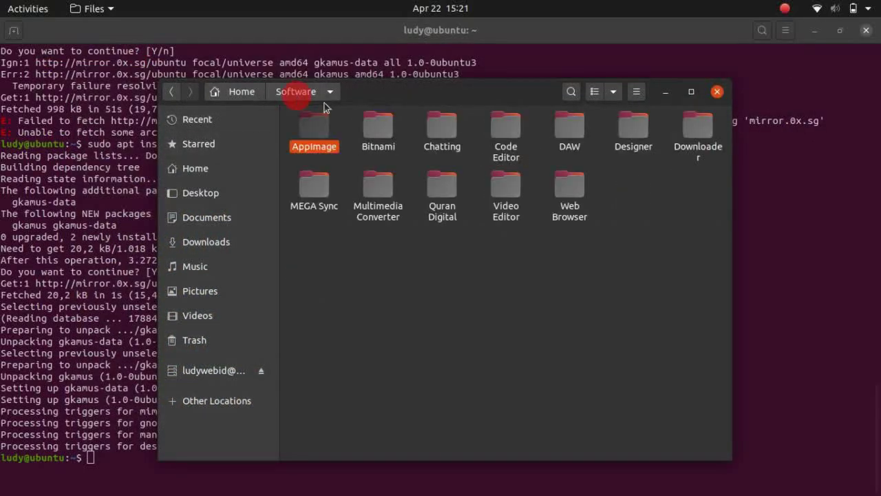
pyautogui.click(543, 257)
pyautogui.doubleClick(563, 208)
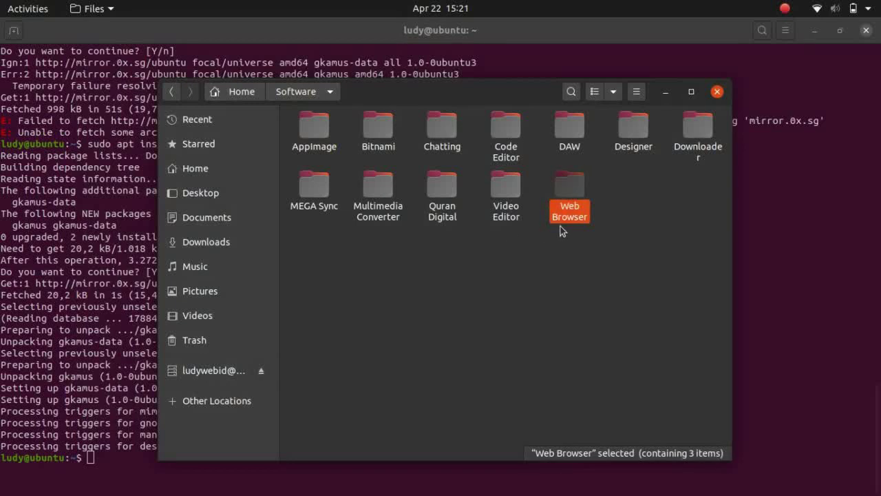
pyautogui.click(480, 261)
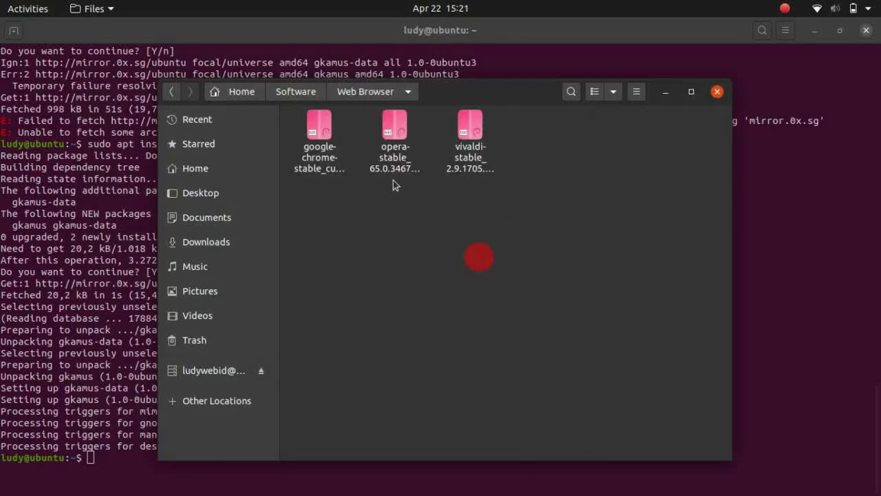
# Open a terminal in the Web Browser folder and move it aside to reveal the .deb files
pyautogui.rightClick(320, 160)
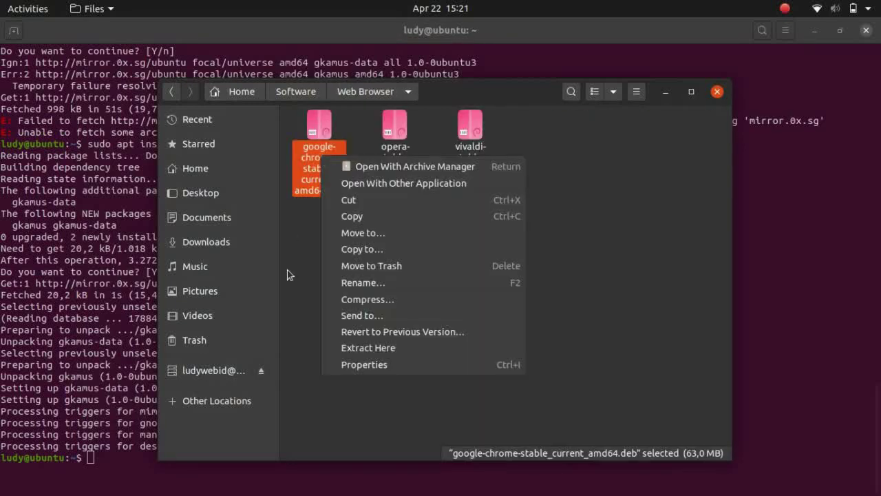
pyautogui.click(304, 269)
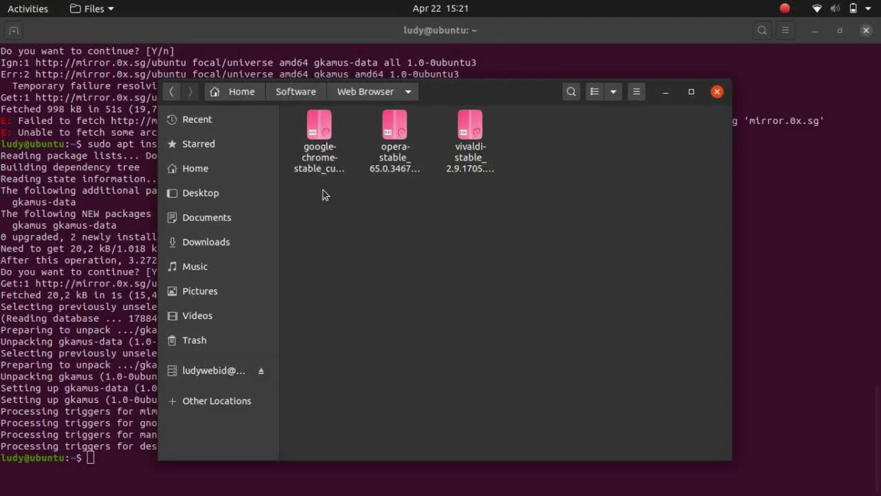
pyautogui.rightClick(324, 196)
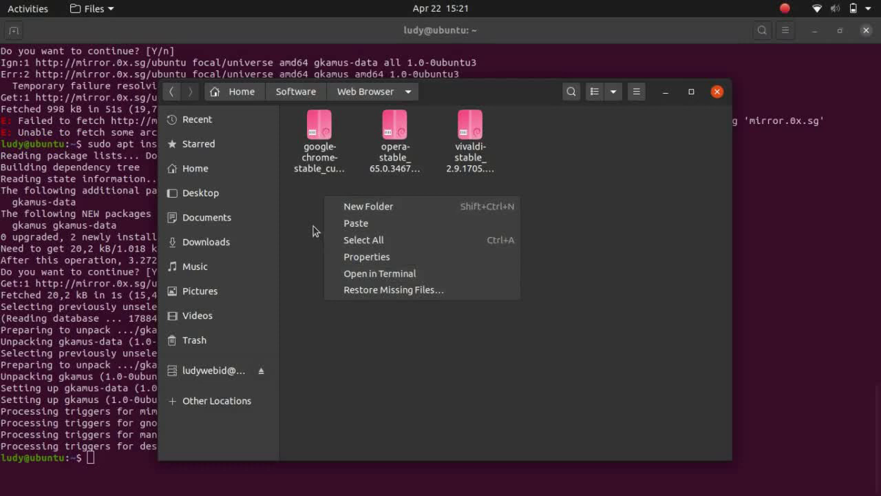
pyautogui.click(313, 230)
pyautogui.moveTo(327, 194); pyautogui.dragTo(321, 250)
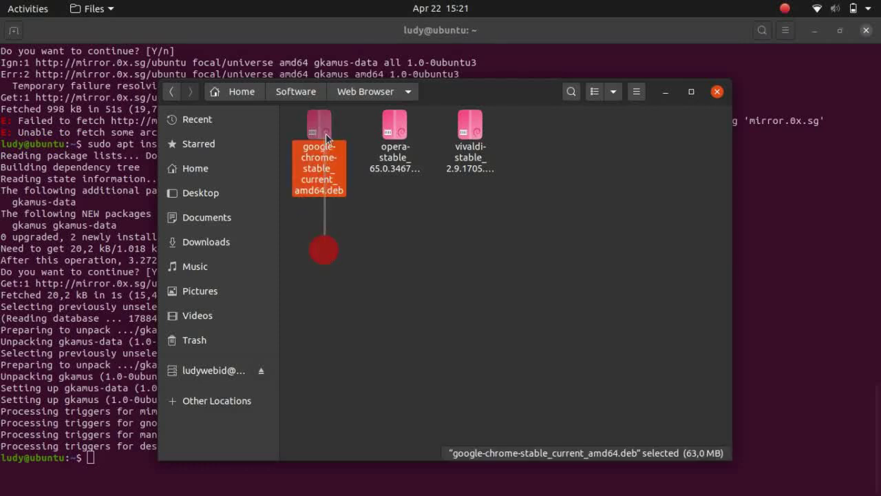
pyautogui.rightClick(371, 216)
pyautogui.click(402, 296)
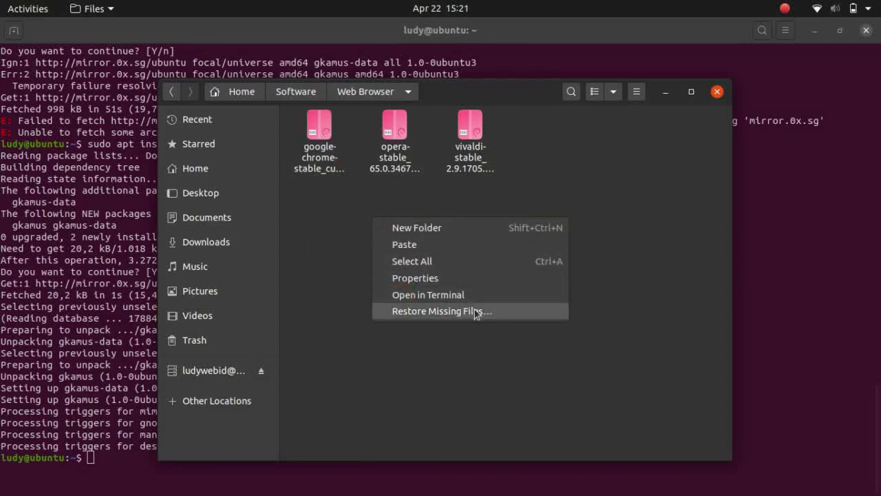
pyautogui.click(459, 292)
pyautogui.moveTo(321, 69); pyautogui.dragTo(544, 205)
# Install google-chrome-stable_current_amd64.deb with sudo dpkg -i, entering the administrator password
pyautogui.write('sudo ')
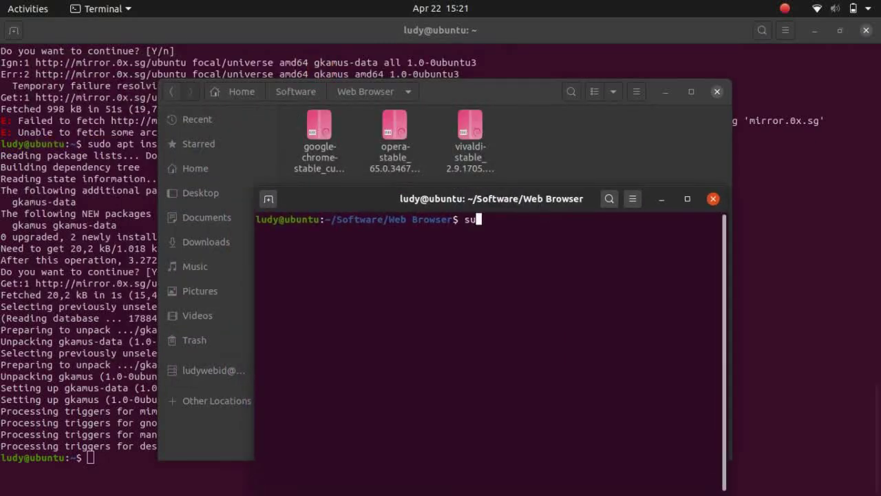
pyautogui.write('dpkg -i g')
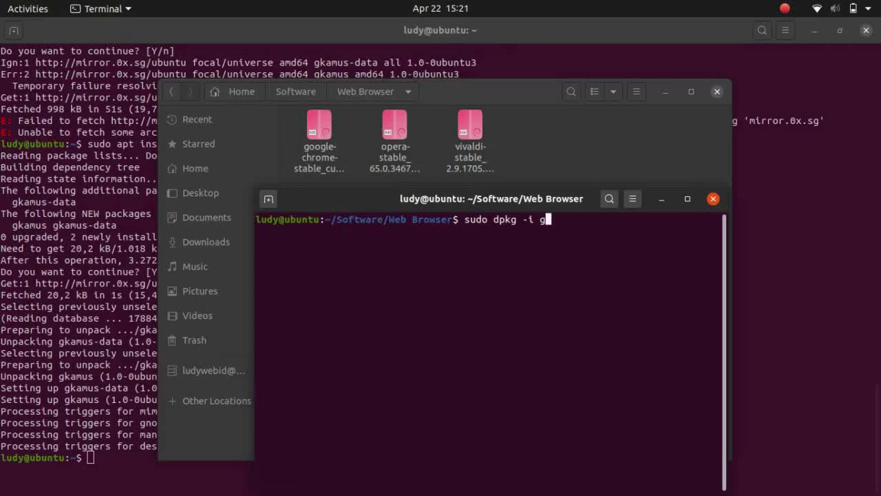
pyautogui.press('Tab')
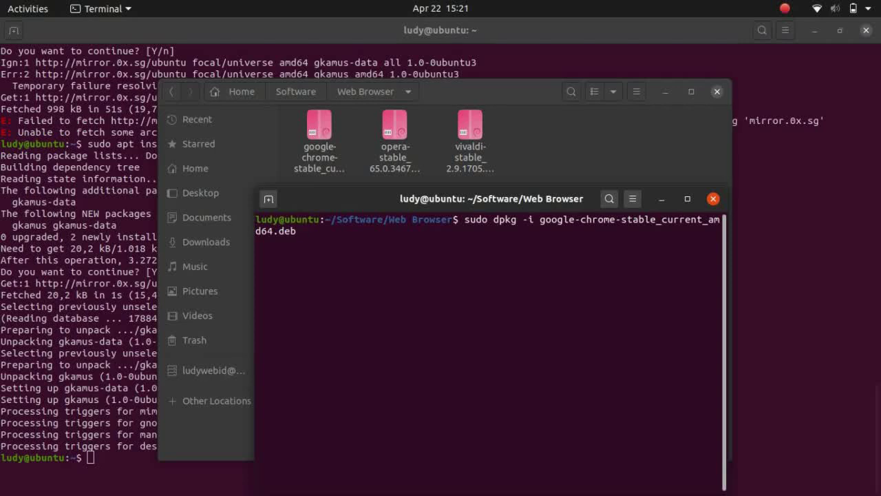
pyautogui.press('Return')
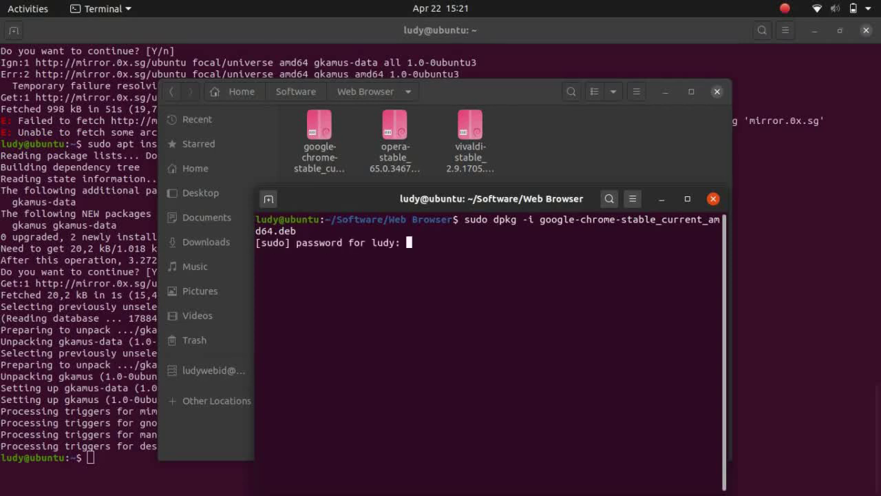
pyautogui.press('Return')
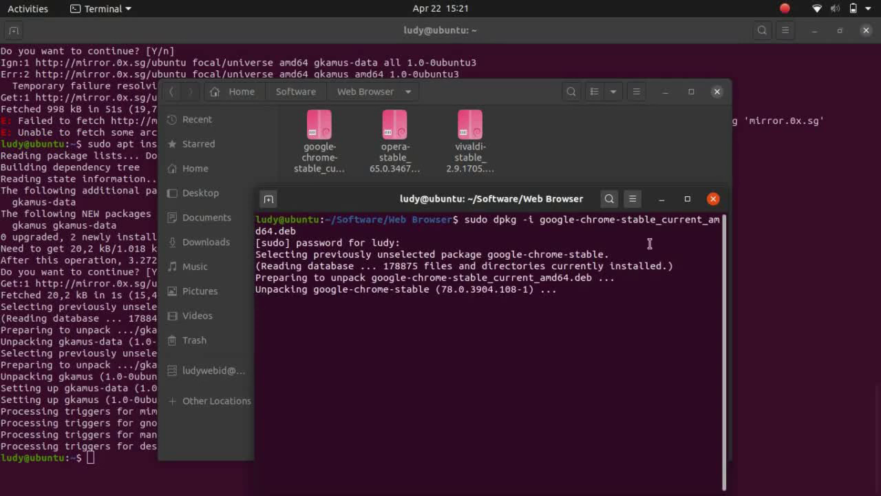
pyautogui.moveTo(544, 198); pyautogui.dragTo(493, 131)
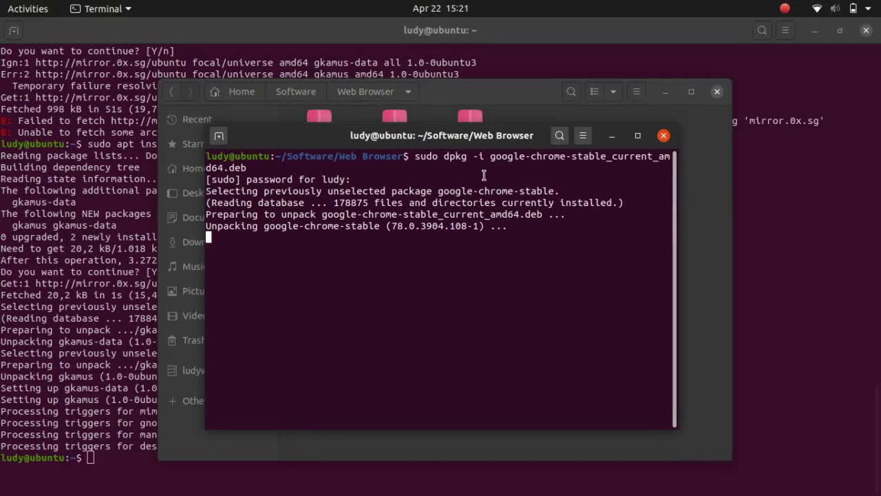
pyautogui.moveTo(454, 137); pyautogui.dragTo(432, 150)
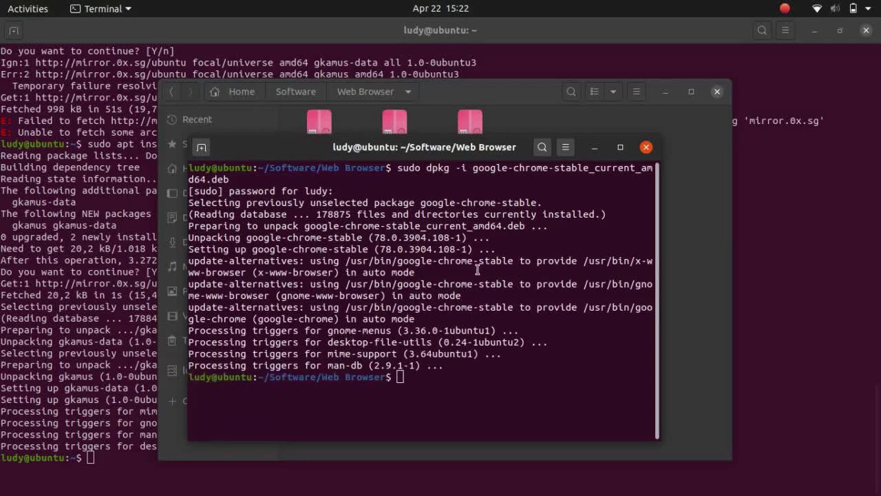
# Confirm Google Chrome appears in application search, then close the terminal
pyautogui.press('super')
pyautogui.write('googl')
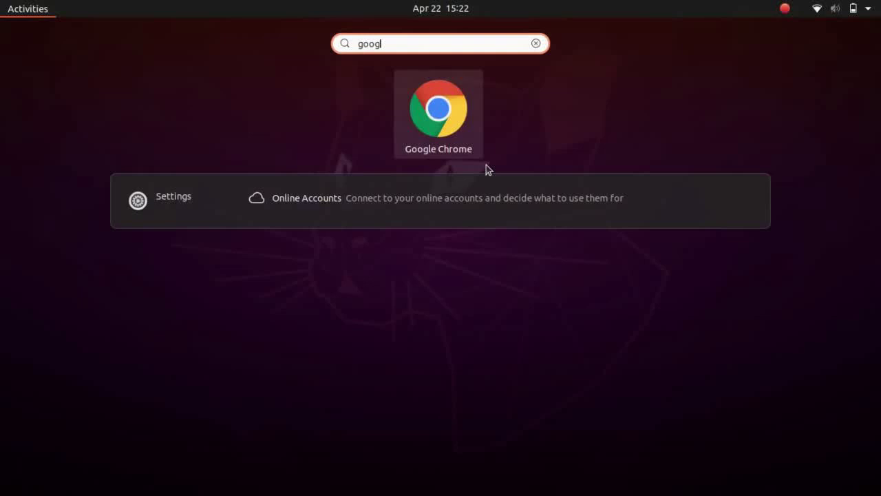
pyautogui.press('Escape')
pyautogui.press('Escape')
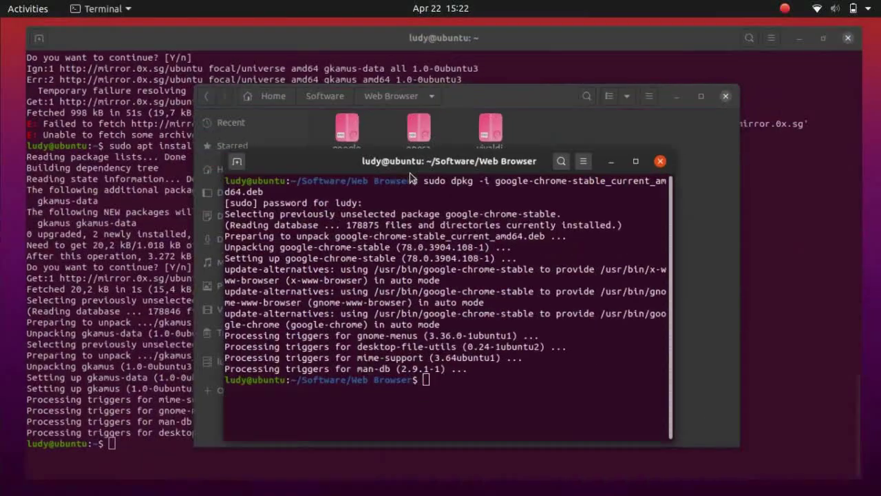
pyautogui.click(641, 154)
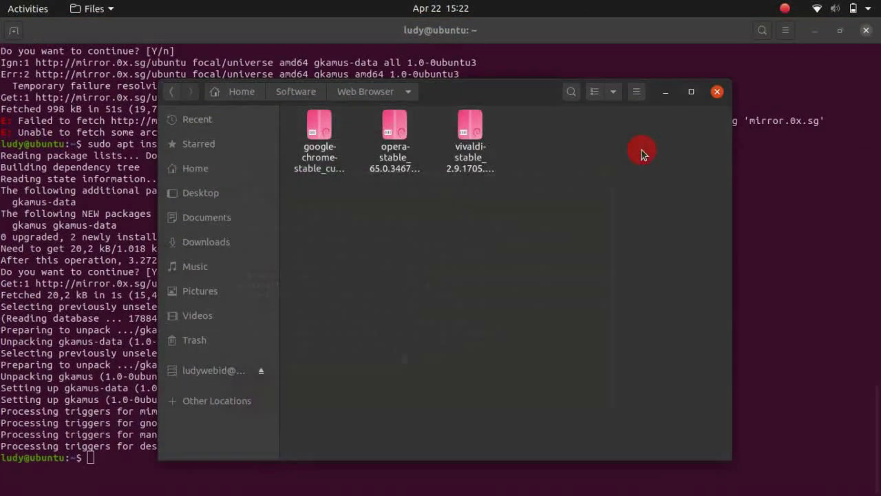
# Search 'sublime text' in Firefox and open sublimetext.com's Linux installation instructions
pyautogui.moveTo(2, 155)
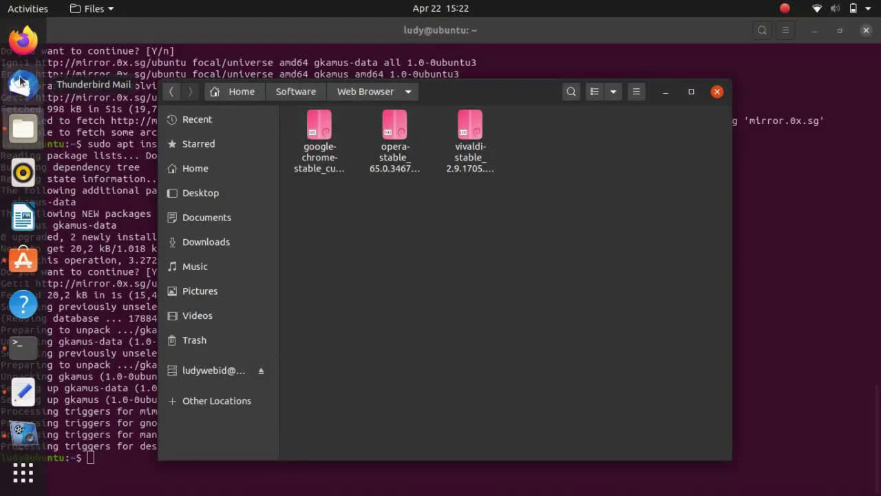
pyautogui.click(26, 33)
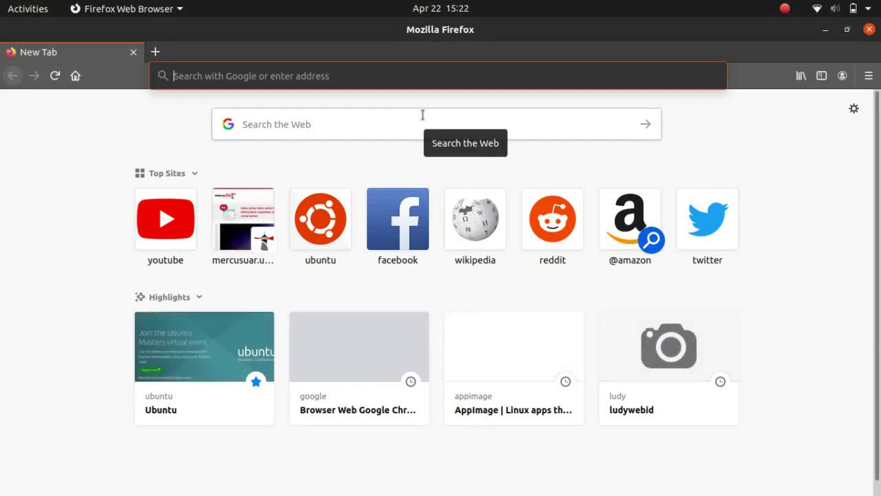
pyautogui.write('sublime text')
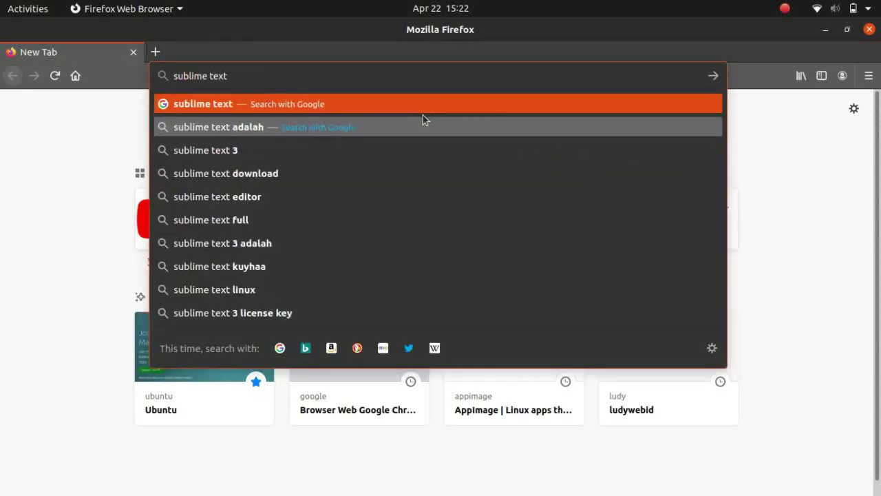
pyautogui.press('Return')
pyautogui.click(199, 230)
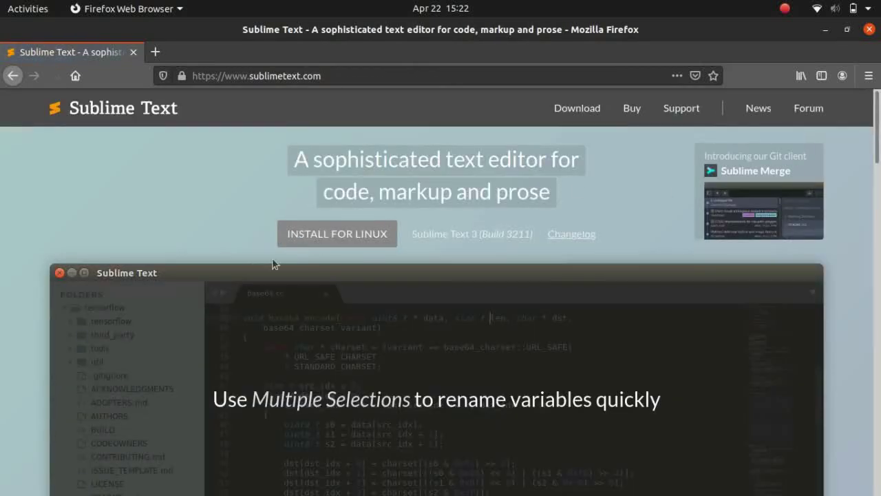
pyautogui.click(314, 239)
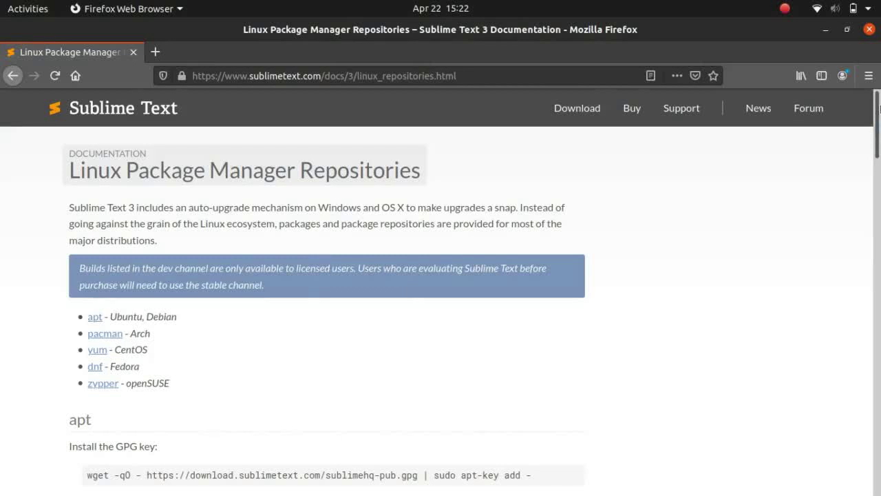
# Select each apt command: GPG key, apt-transport-https, stable repository, apt-get update, sublime-text install
pyautogui.scroll(-5, 879, 162)
pyautogui.moveTo(879, 152)
pyautogui.mouseDown()
pyautogui.moveTo(879, 139)
pyautogui.moveTo(879, 175)
pyautogui.moveTo(879, 165)
pyautogui.mouseUp()
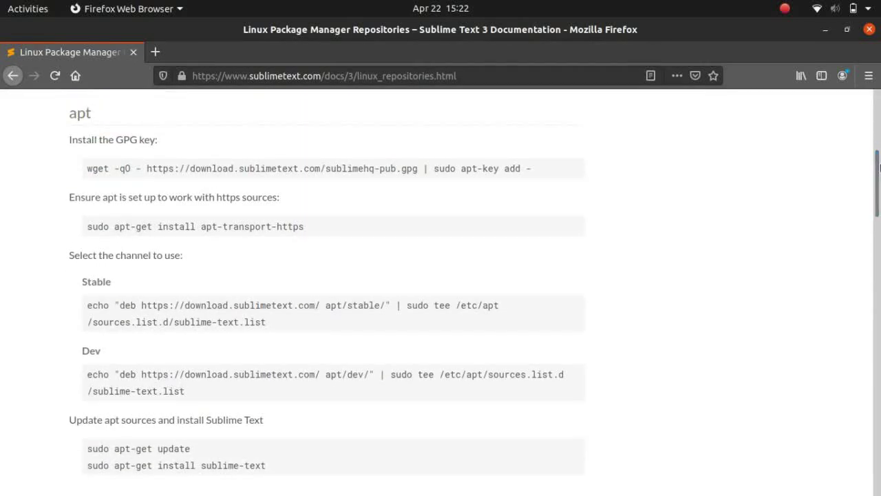
pyautogui.tripleClick(419, 168)
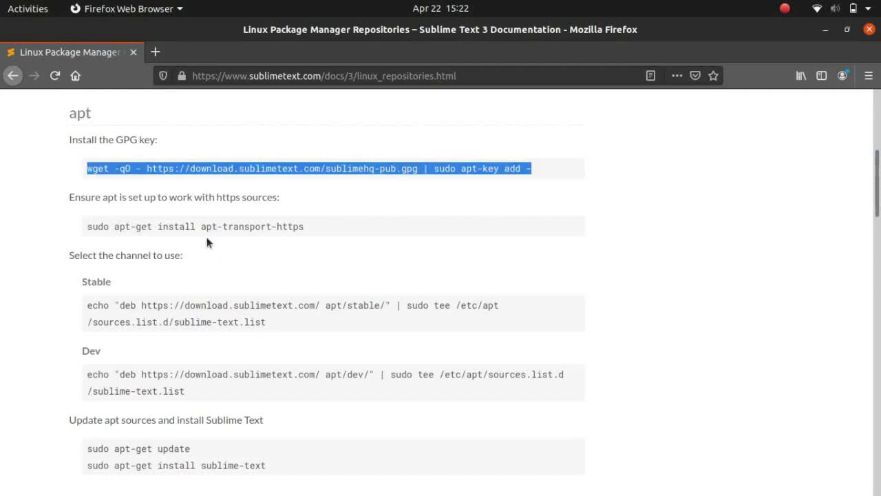
pyautogui.tripleClick(187, 226)
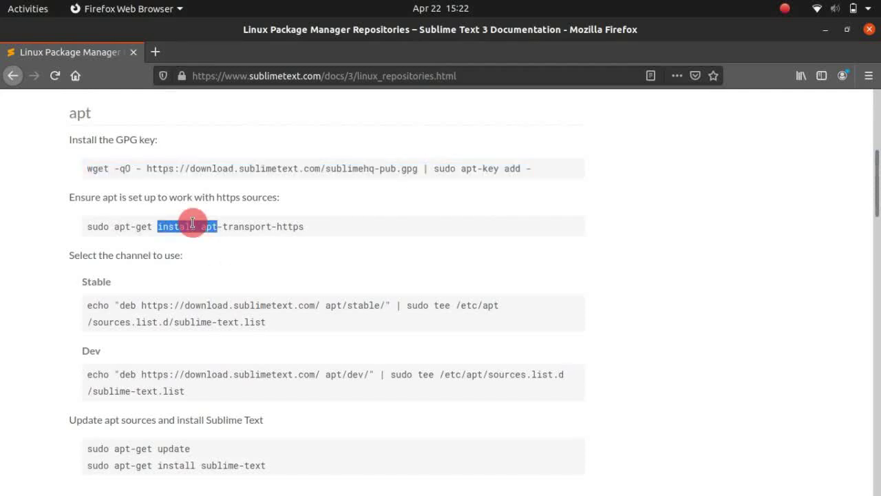
pyautogui.tripleClick(171, 306)
pyautogui.tripleClick(168, 448)
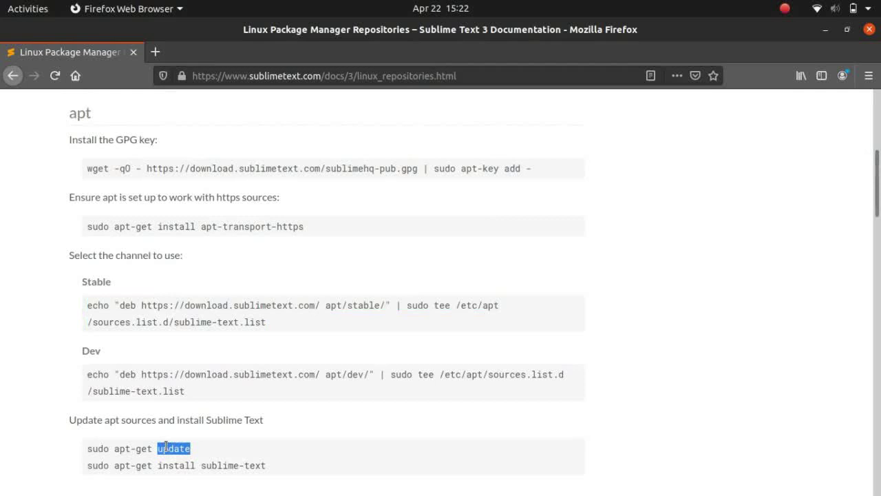
pyautogui.tripleClick(173, 464)
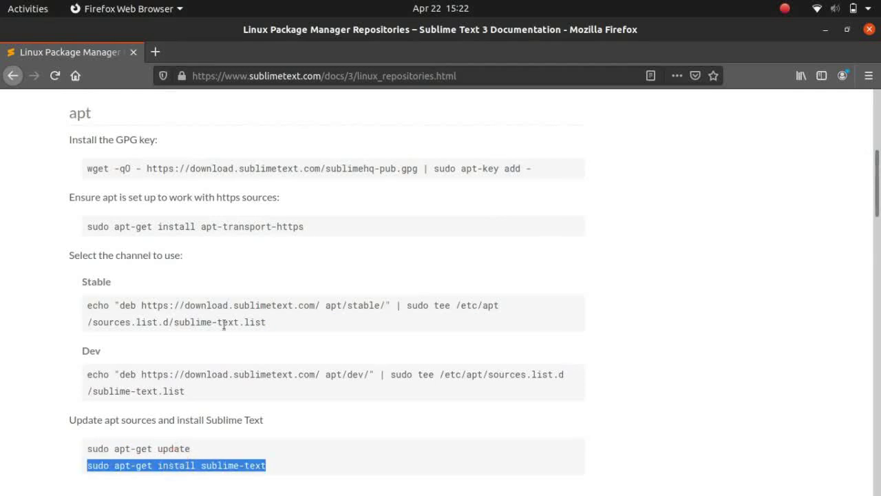
pyautogui.click(826, 31)
# Show the Home folder containing sublime.sh in Files
pyautogui.click(209, 168)
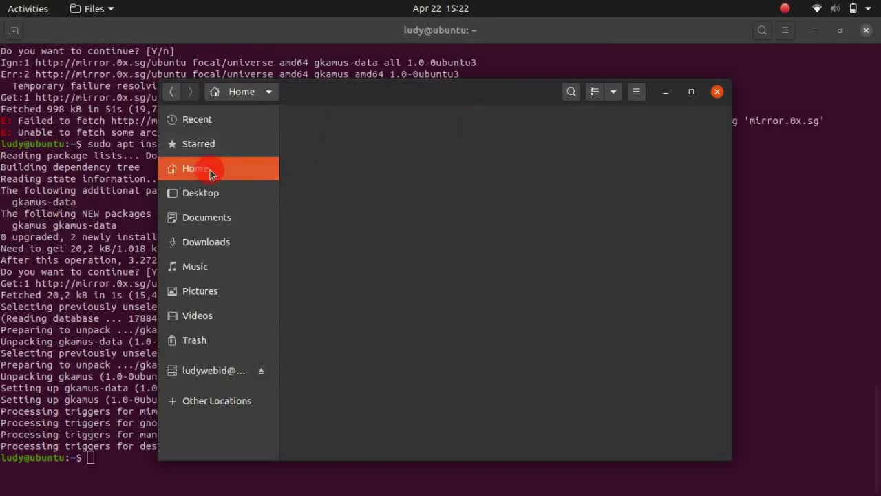
pyautogui.click(307, 239)
pyautogui.rightClick(404, 242)
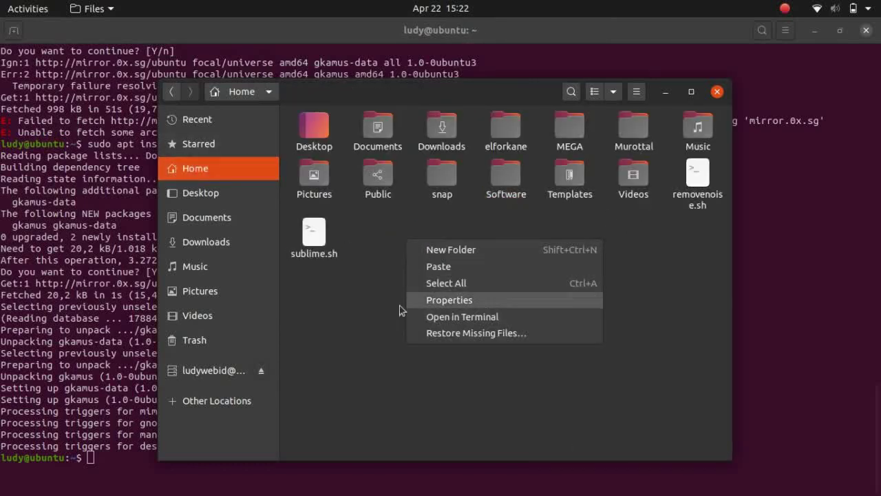
pyautogui.click(372, 308)
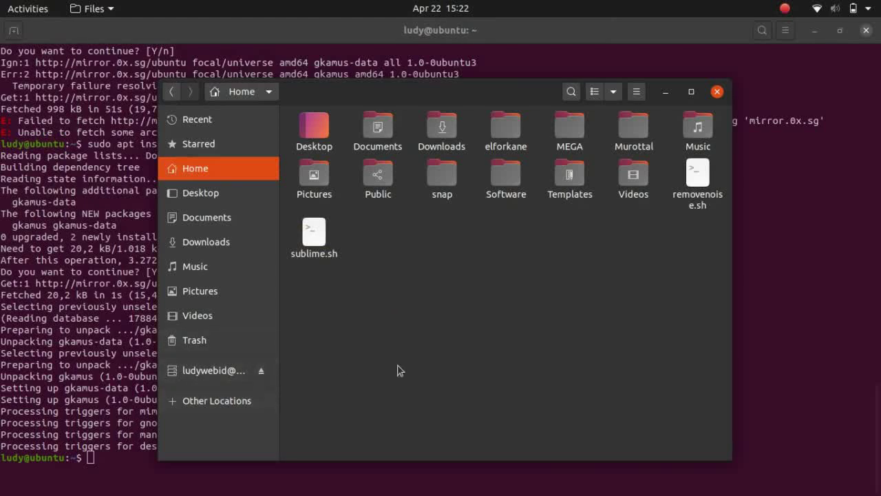
# Run sudo ./sublime.sh in a new terminal, enter the password, and maximize the terminal
pyautogui.hotkey('ctrl', 'alt', 't')
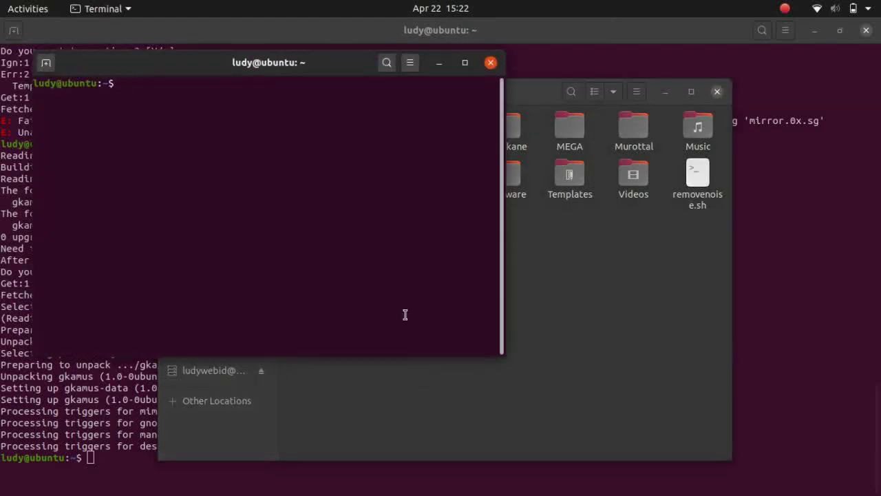
pyautogui.write('sudo ./')
pyautogui.press('BackSpace')
pyautogui.press('BackSpace')
pyautogui.moveTo(340, 55); pyautogui.dragTo(504, 97)
pyautogui.write('/sublime.sh')
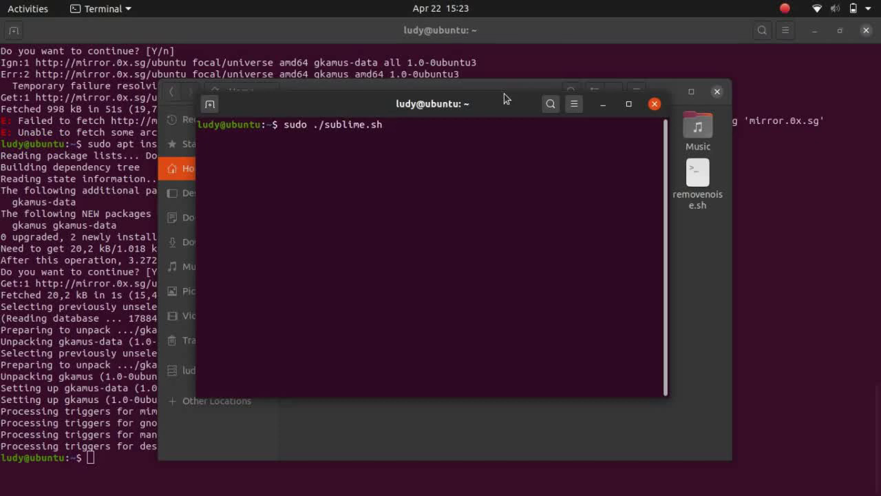
pyautogui.press('Return')
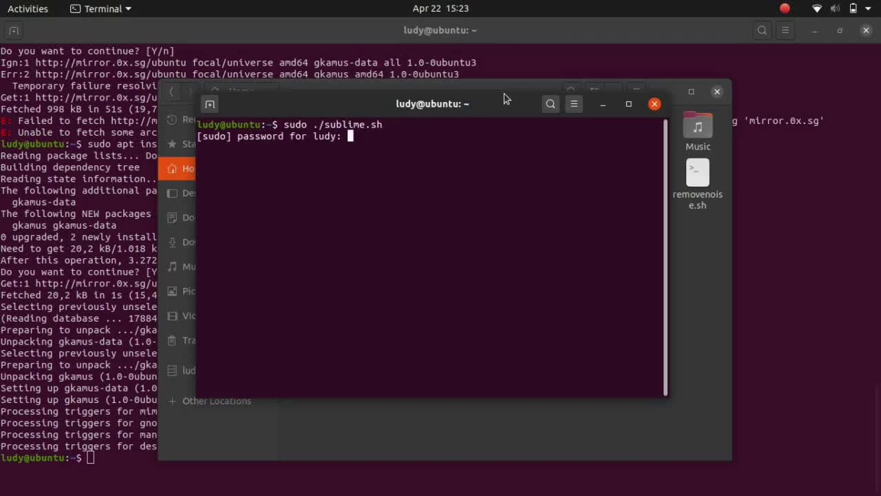
pyautogui.press('Return')
pyautogui.click(627, 106)
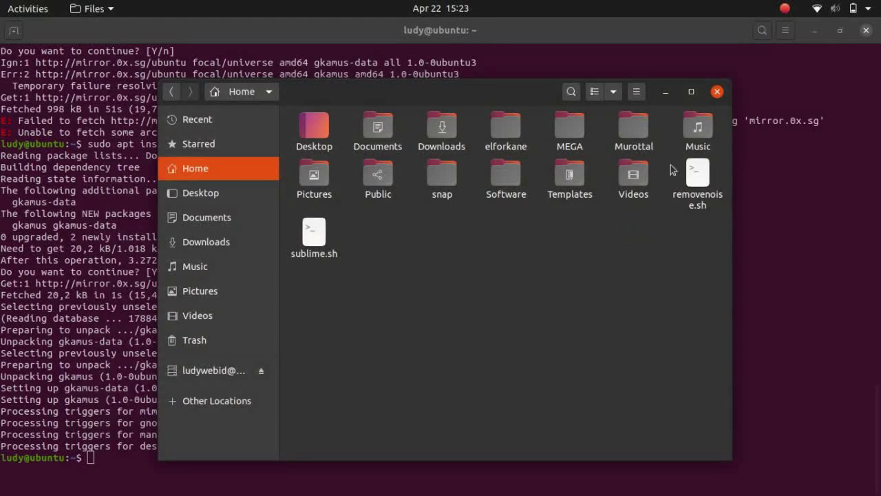
# Close Files and the terminal, and check the end of the materi notes in Text Editor
pyautogui.click(716, 92)
pyautogui.hotkey('ctrl', 'd')
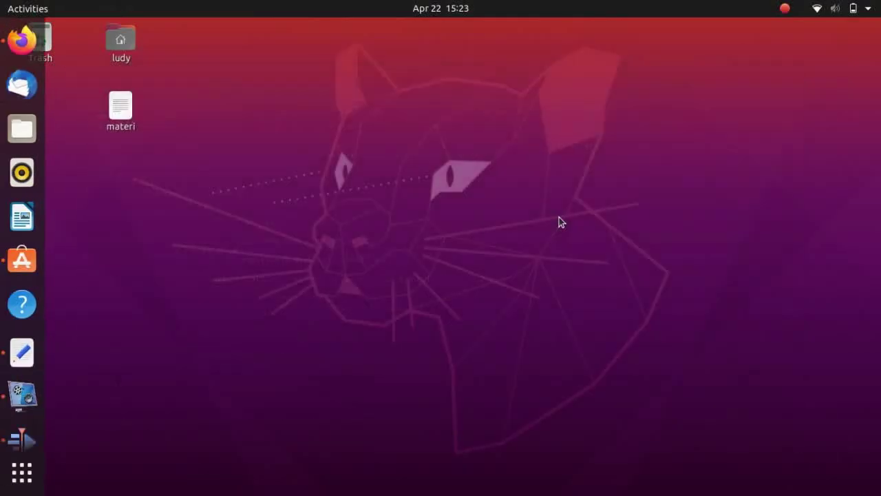
pyautogui.click(21, 349)
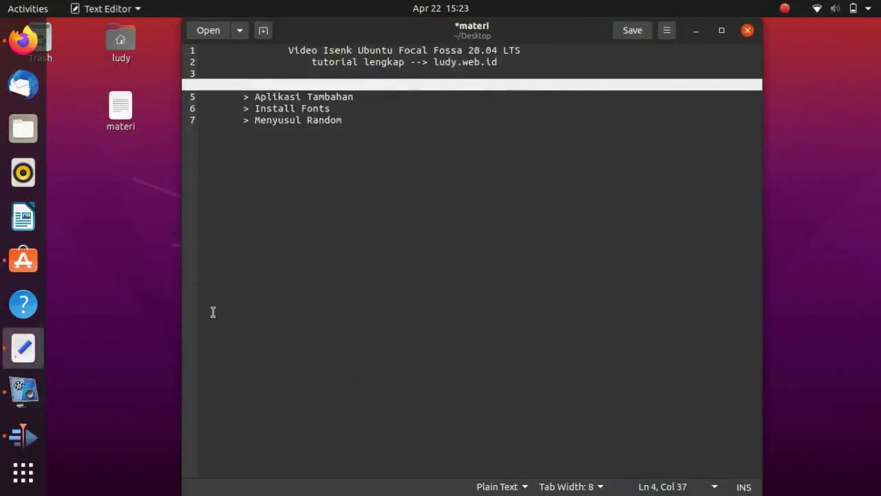
pyautogui.click(354, 119)
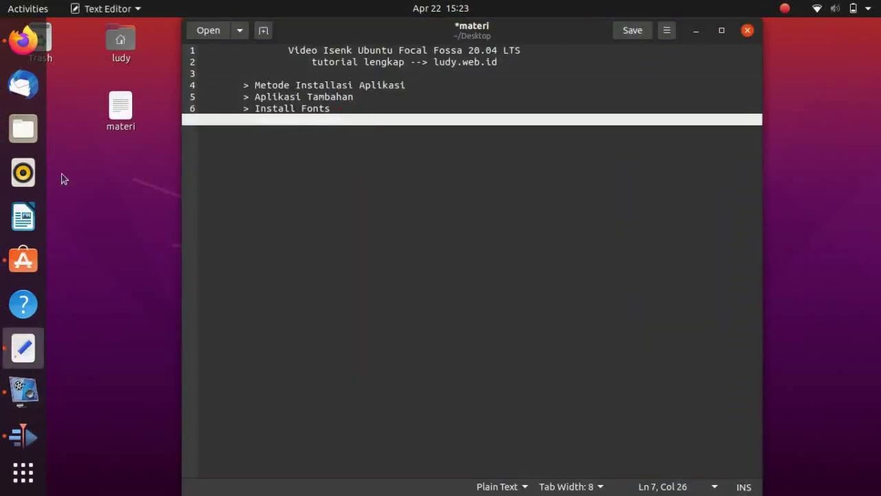
# Search Google for 'raleway font' from Firefox's address bar
pyautogui.click(23, 42)
pyautogui.click(208, 74)
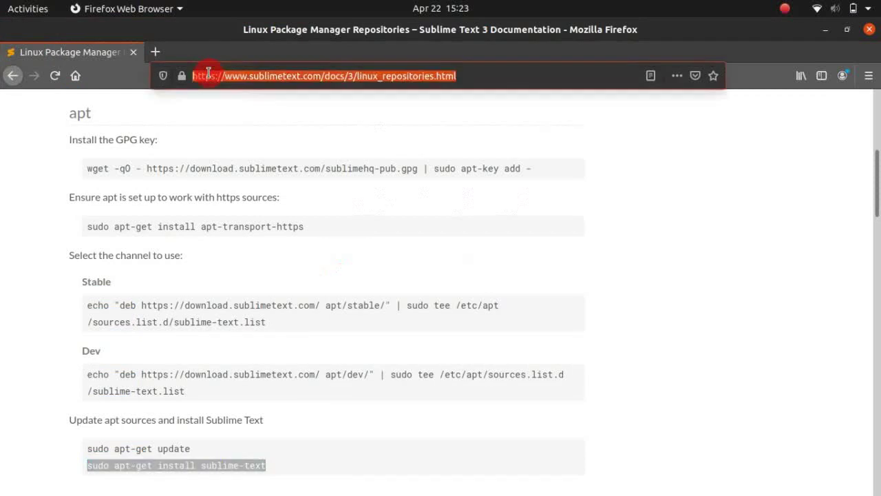
pyautogui.write('e')
pyautogui.press('BackSpace')
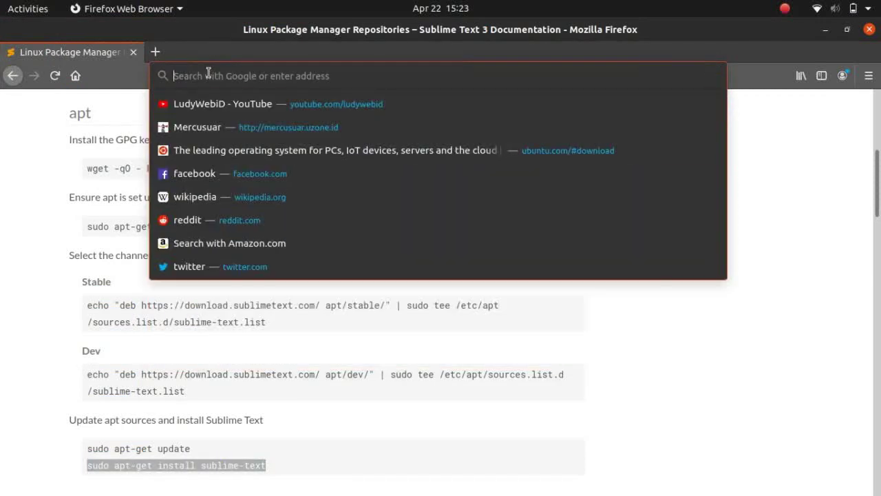
pyautogui.write('ralewa')
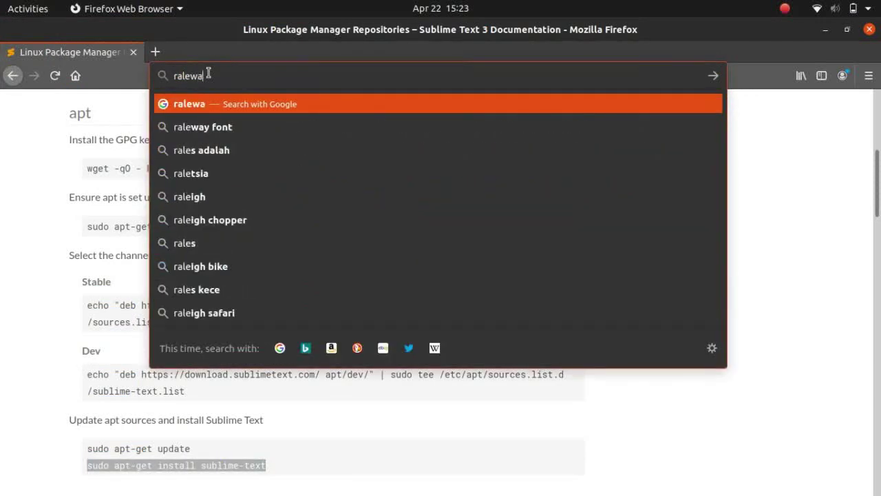
pyautogui.write('y font')
pyautogui.press('Return')
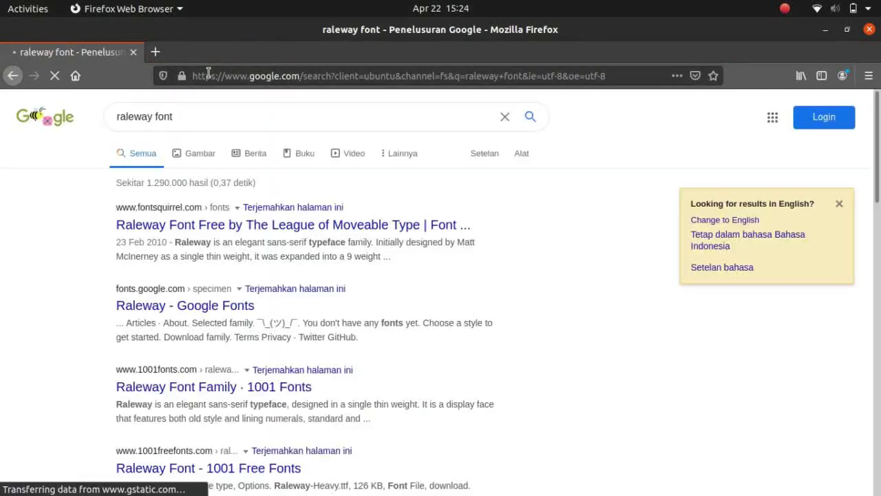
# Download the Raleway TTF from Font Squirrel, saving raleway.zip to disk, then close Firefox
pyautogui.click(204, 234)
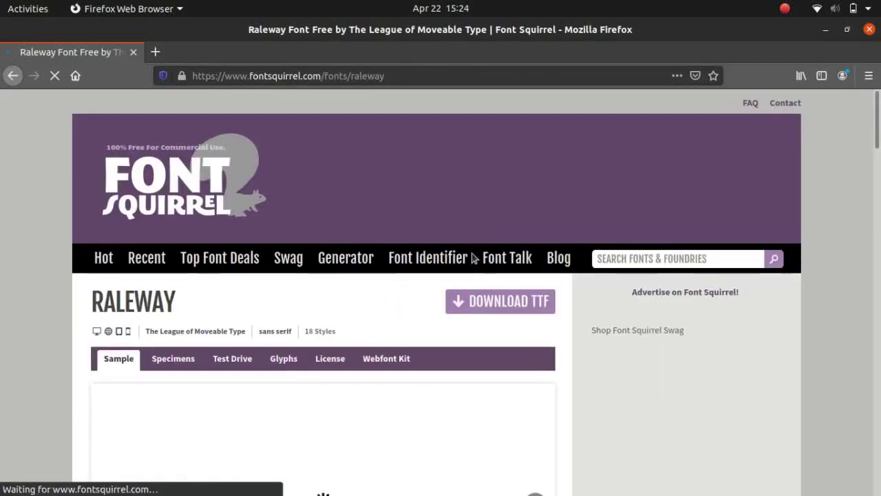
pyautogui.click(501, 306)
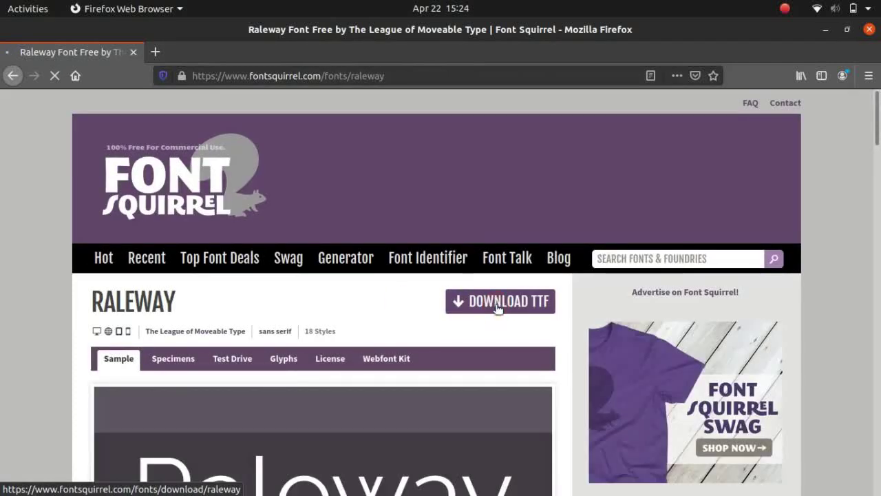
pyautogui.click(304, 294)
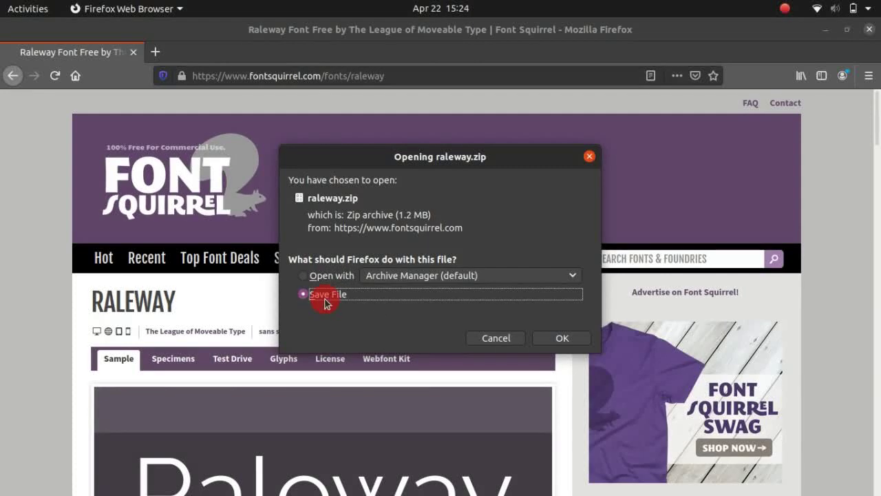
pyautogui.click(546, 343)
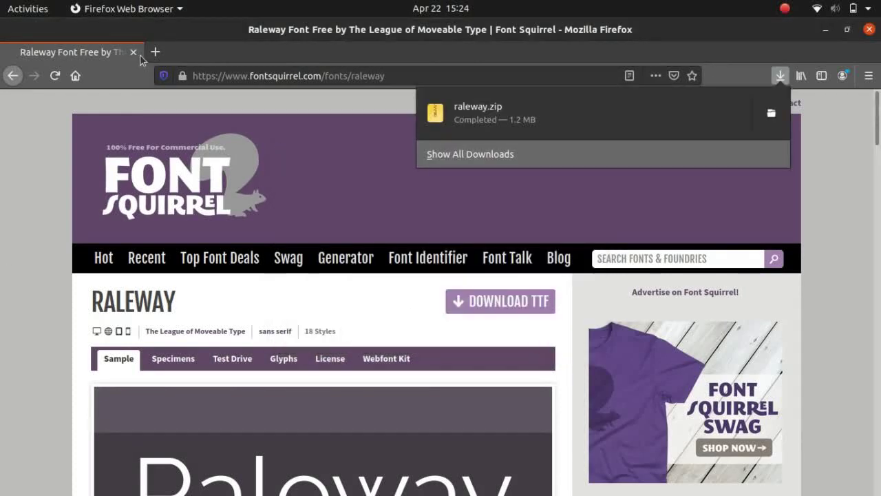
pyautogui.hotkey('alt', 'F4')
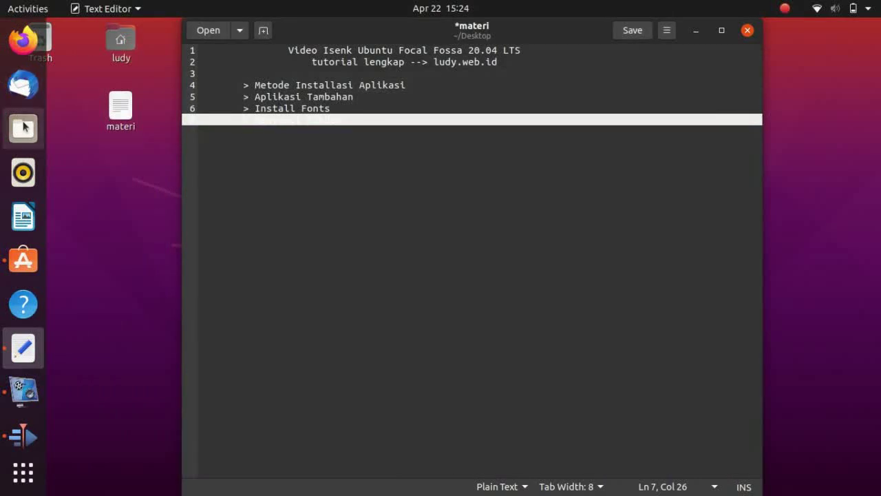
# Open Files and cut raleway.zip from the Downloads folder
pyautogui.click(24, 127)
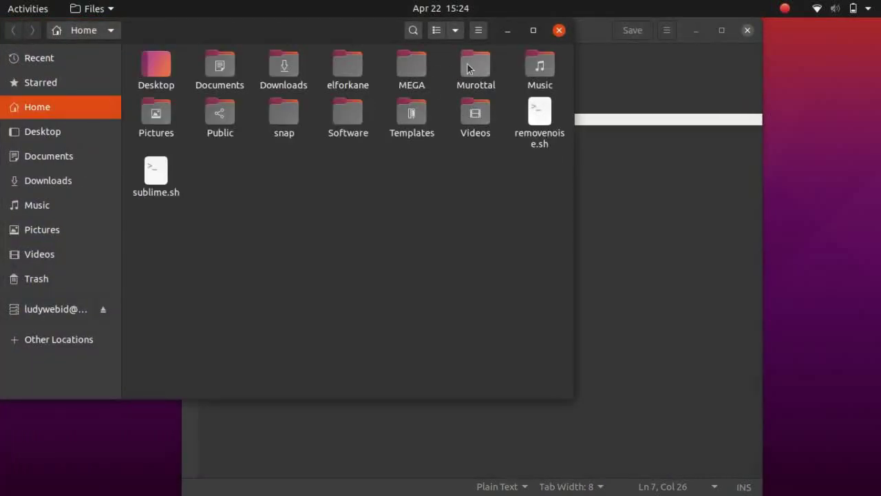
pyautogui.doubleClick(270, 68)
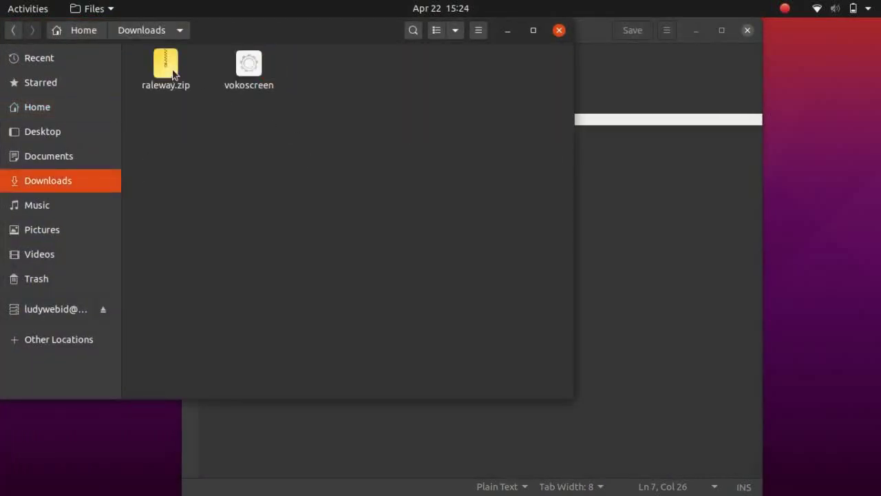
pyautogui.rightClick(172, 72)
pyautogui.click(206, 114)
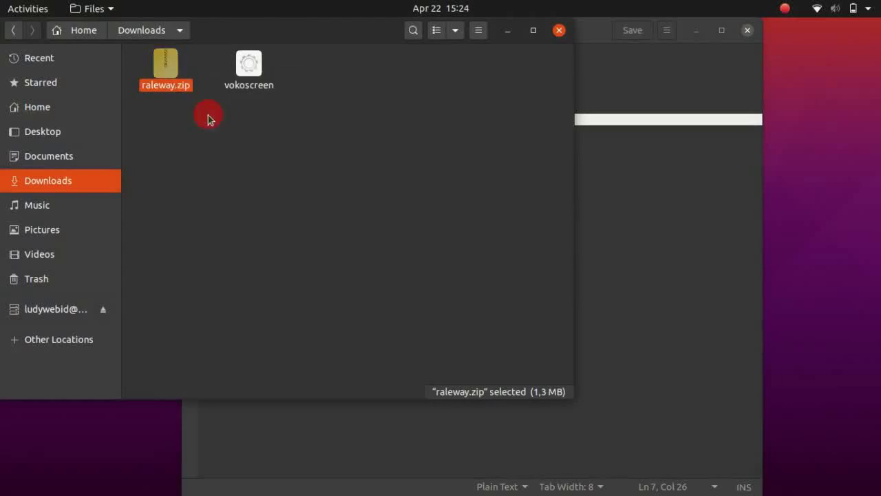
# Show hidden files in Home and open the ~/.local/share/fonts folder
pyautogui.click(103, 33)
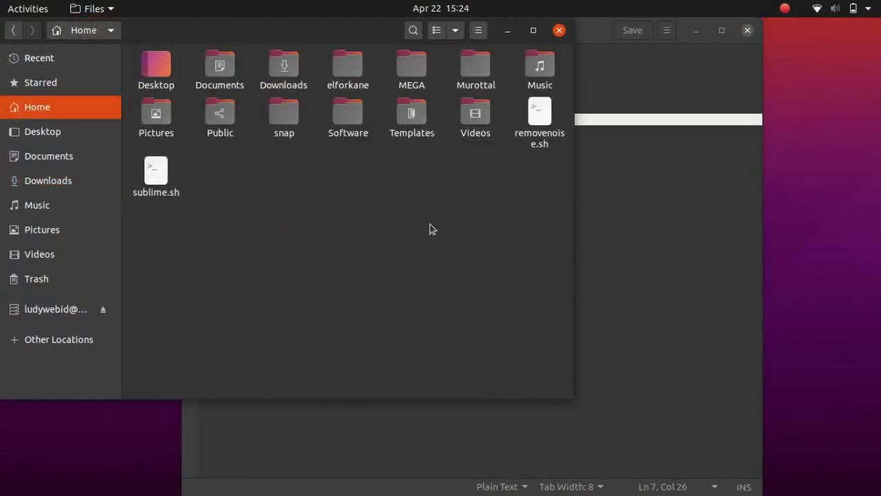
pyautogui.moveTo(495, 205); pyautogui.dragTo(325, 288)
pyautogui.hotkey('ctrl', 'h')
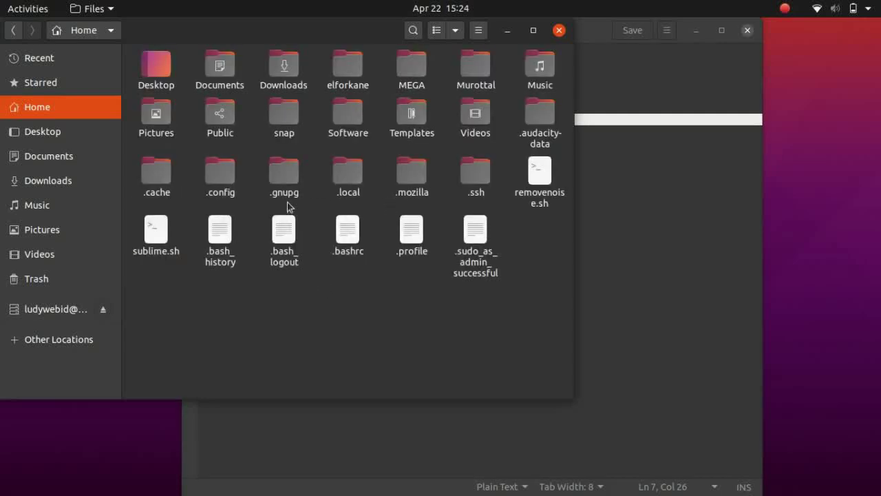
pyautogui.doubleClick(339, 178)
pyautogui.click(173, 80)
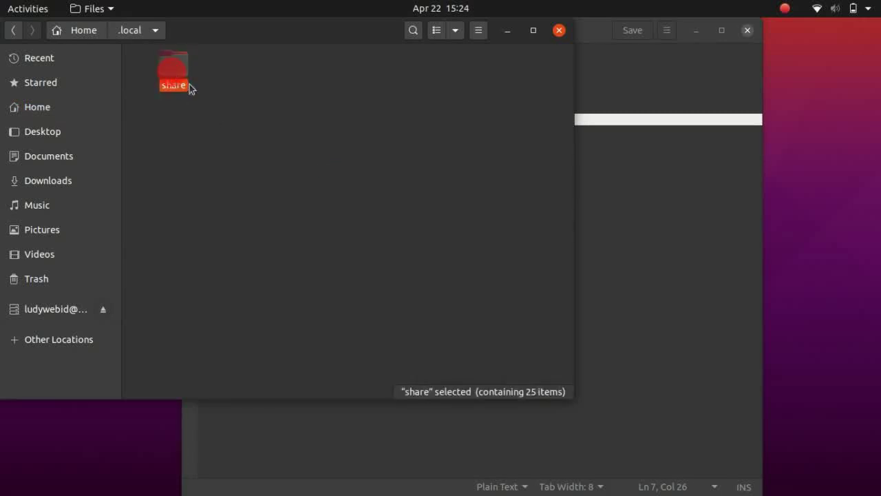
pyautogui.doubleClick(183, 86)
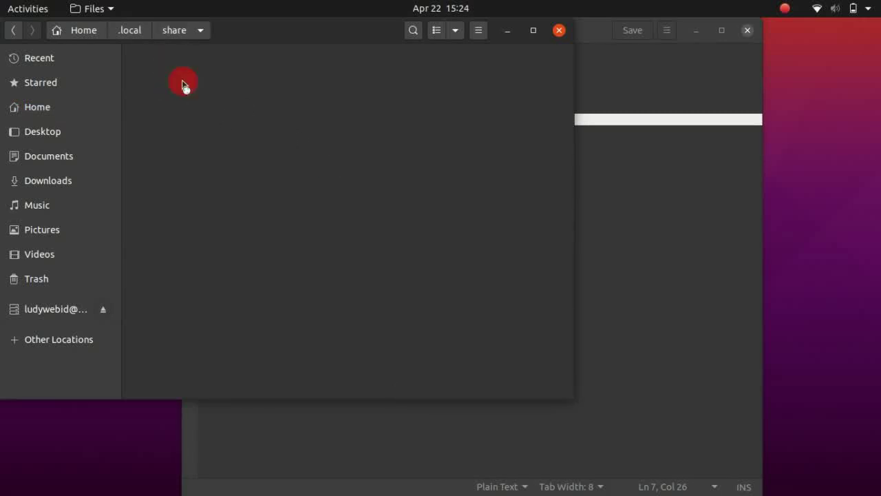
pyautogui.click(351, 82)
pyautogui.click(364, 106)
pyautogui.doubleClick(349, 72)
# Paste raleway.zip into fonts, extract it there, delete the zip, and close Files
pyautogui.rightClick(351, 76)
pyautogui.click(367, 105)
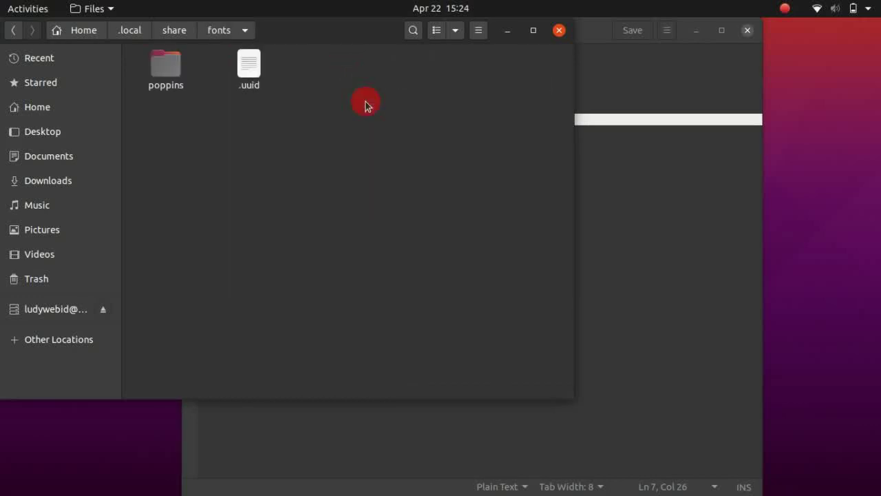
pyautogui.click(364, 102)
pyautogui.rightClick(232, 71)
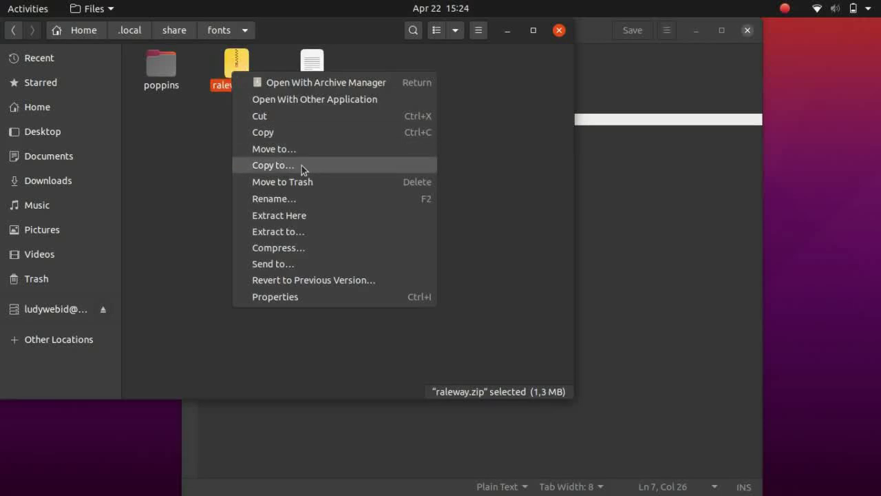
pyautogui.click(317, 218)
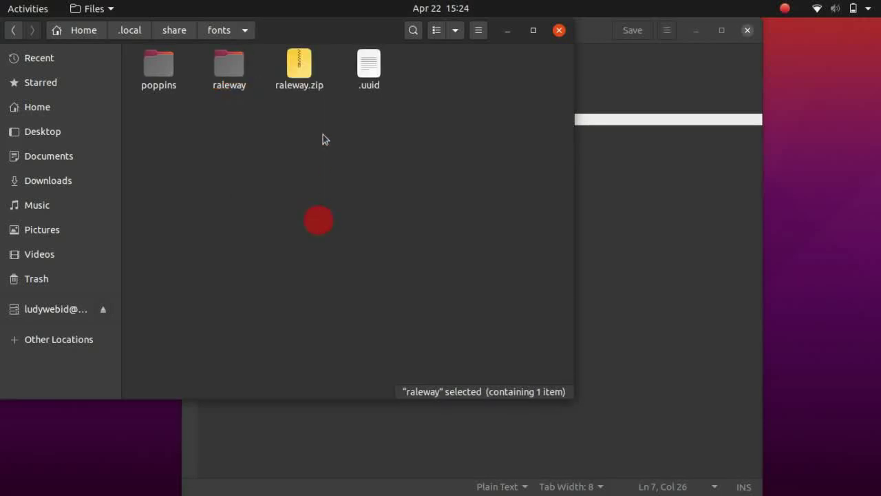
pyautogui.click(293, 76)
pyautogui.press('Delete')
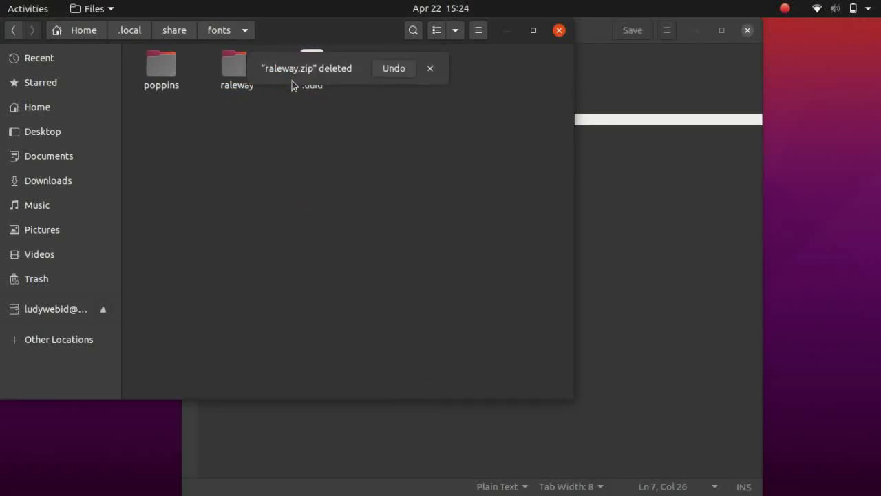
pyautogui.click(559, 29)
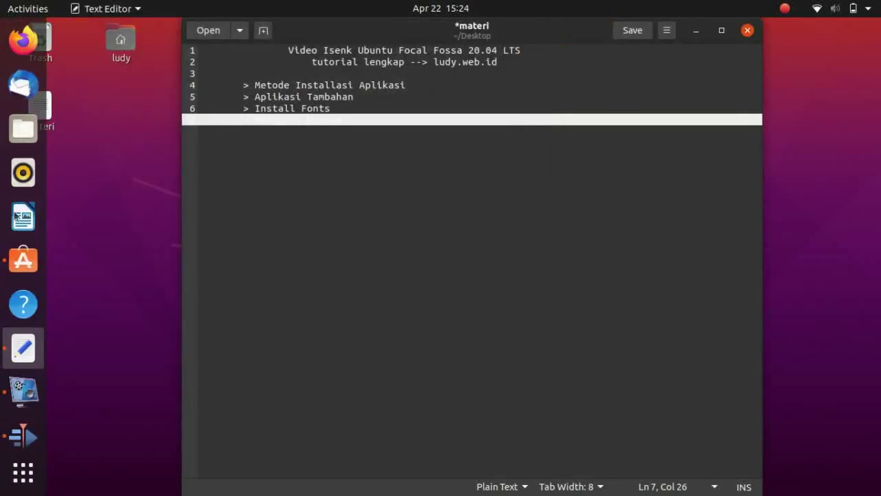
# Open LibreOffice Writer, type a test line, and switch it to the Raleway font
pyautogui.click(22, 218)
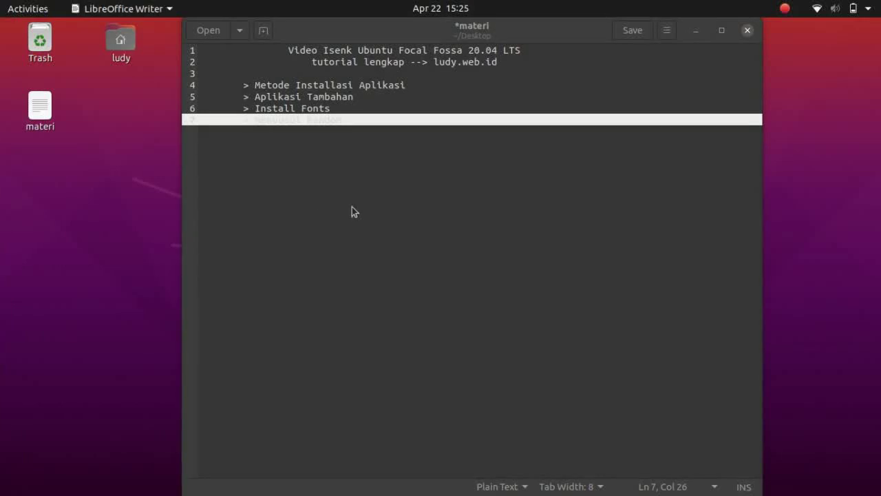
pyautogui.write('popoapsjdfasdo f')
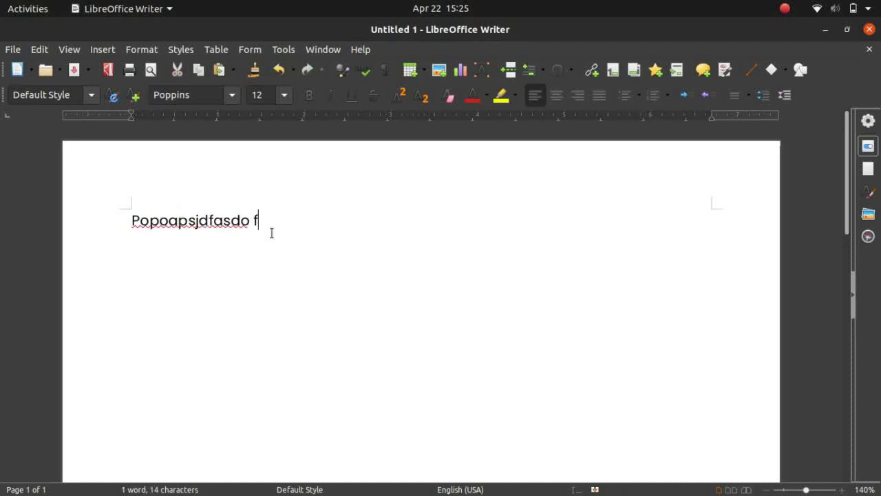
pyautogui.write('sda dfhasud hfias d f')
pyautogui.hotkey('ctrl', 'a')
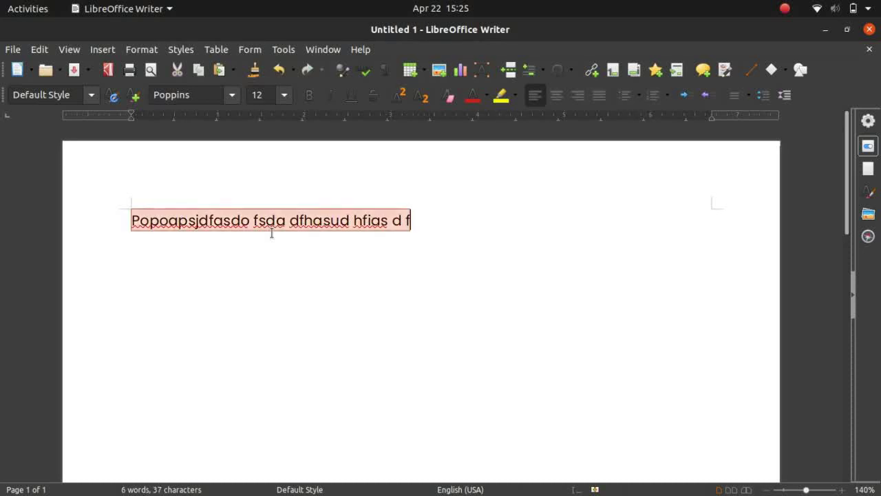
pyautogui.click(232, 100)
pyautogui.press('Down')
pyautogui.press('Down')
pyautogui.press('Down')
pyautogui.press('Down')
pyautogui.press('Down')
pyautogui.press('Down')
pyautogui.press('Down')
pyautogui.press('Down')
pyautogui.press('Down')
pyautogui.press('Down')
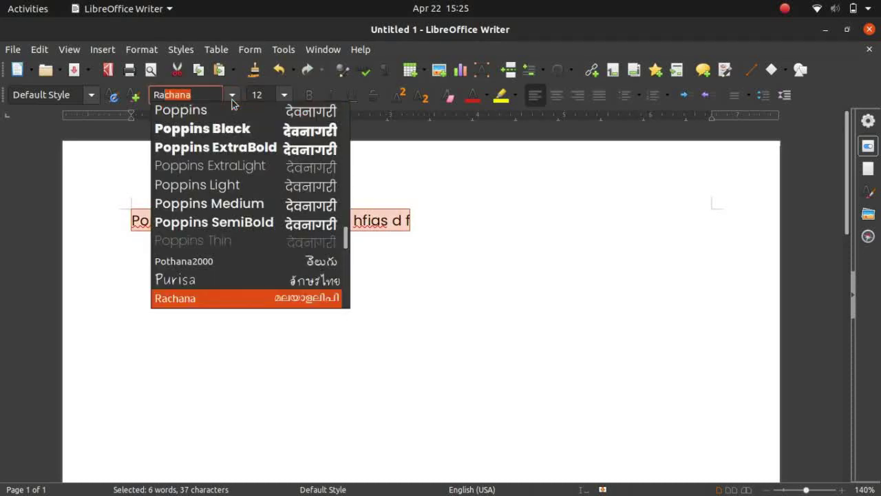
pyautogui.press('Down')
pyautogui.press('Return')
# Add a few more sample lines below the Raleway test line
pyautogui.click(317, 227)
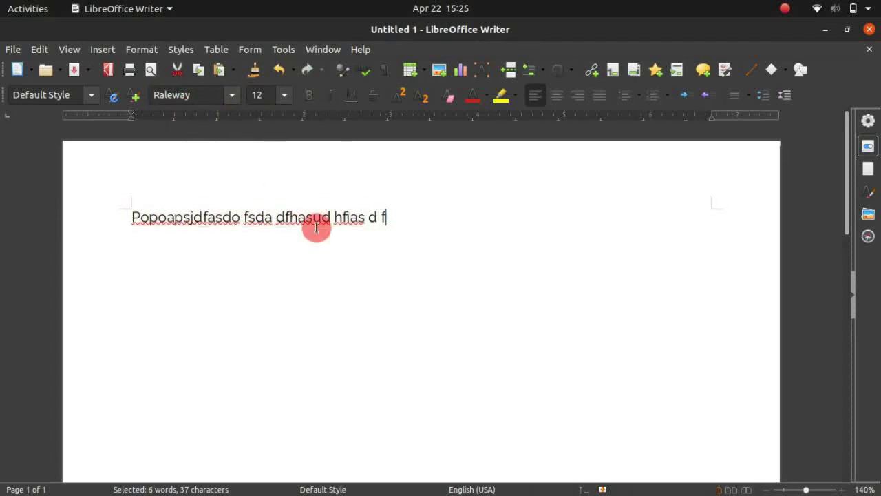
pyautogui.write('a')
pyautogui.press('Return')
pyautogui.write('sdasdasdas')
pyautogui.press('Return')
pyautogui.press('Return')
pyautogui.press('Return')
pyautogui.write('asdasdas')
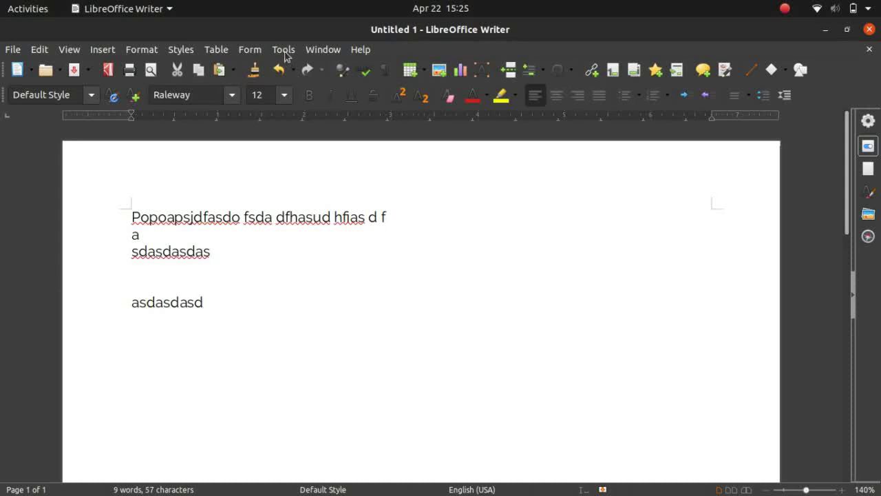
pyautogui.click(284, 51)
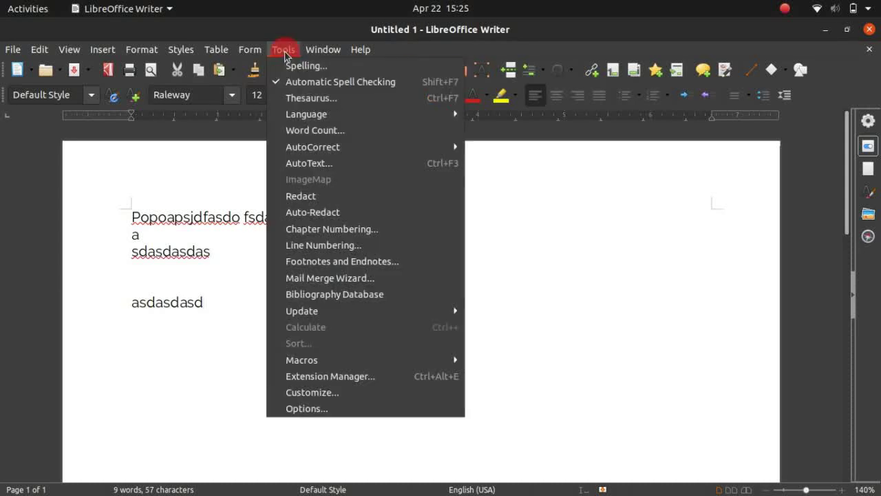
pyautogui.click(343, 410)
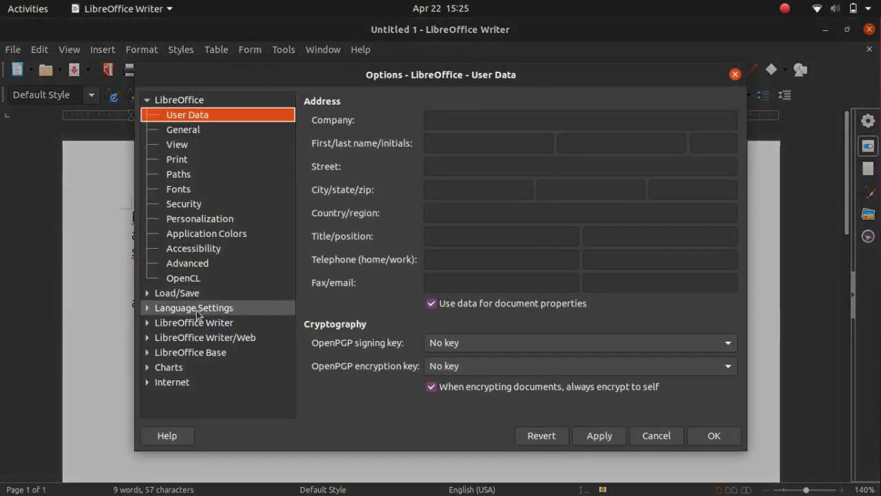
pyautogui.click(148, 322)
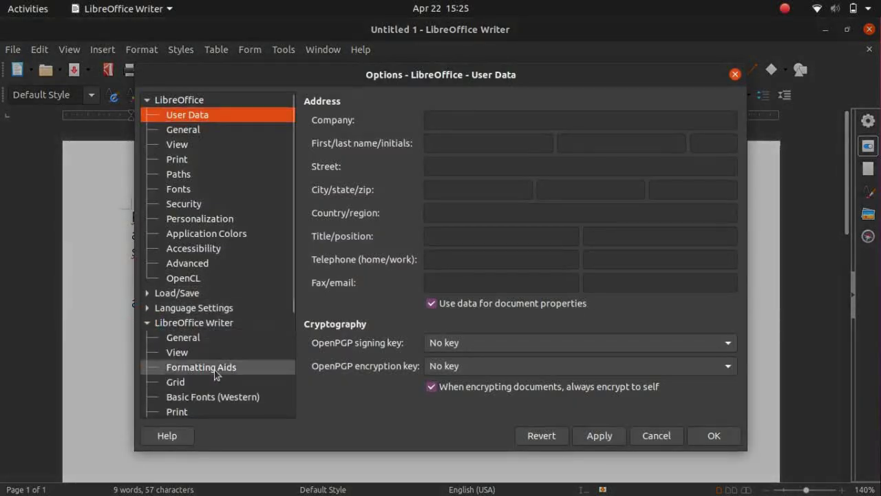
pyautogui.click(223, 395)
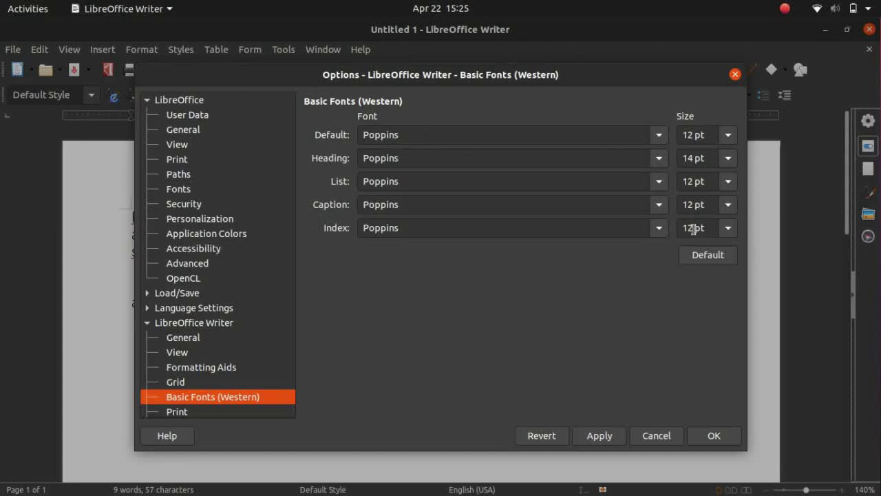
pyautogui.click(660, 436)
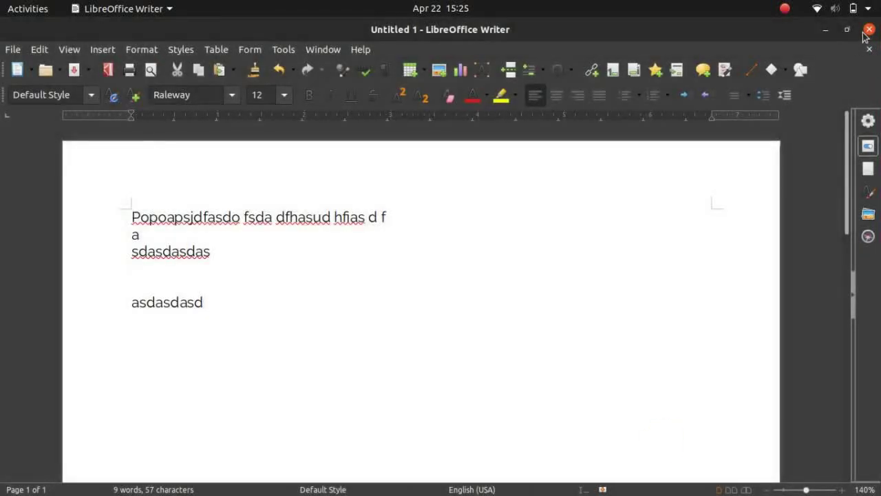
pyautogui.click(869, 30)
# Discard the Writer document, add empty lines after Menyusul Random in the notes, and stop the recording
pyautogui.click(348, 283)
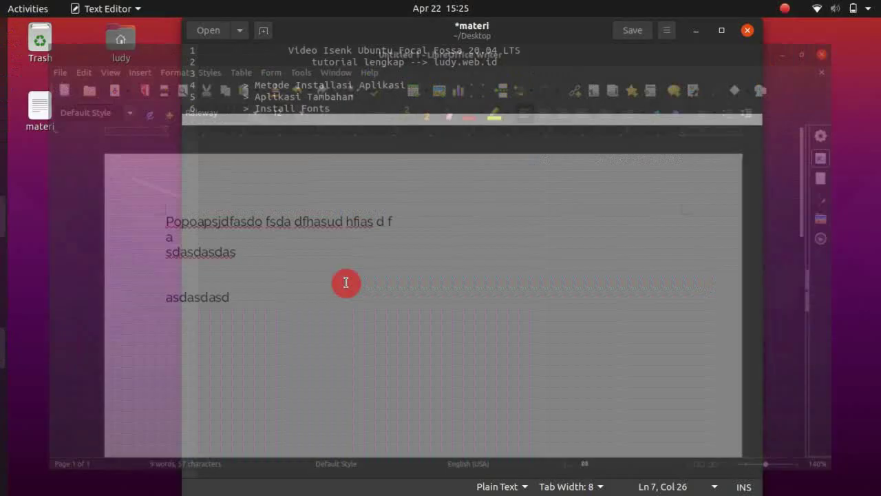
pyautogui.click(358, 222)
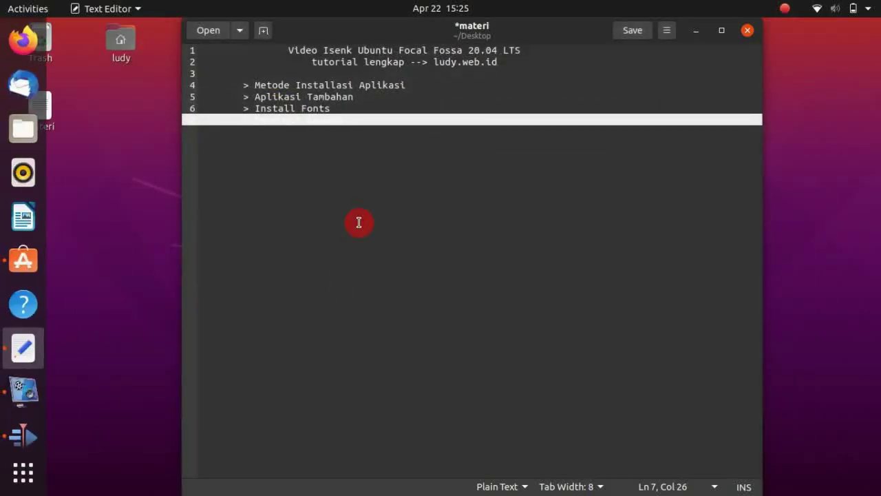
pyautogui.press('Return')
pyautogui.press('Return')
pyautogui.press('Return')
pyautogui.press('Return')
pyautogui.press('Return')
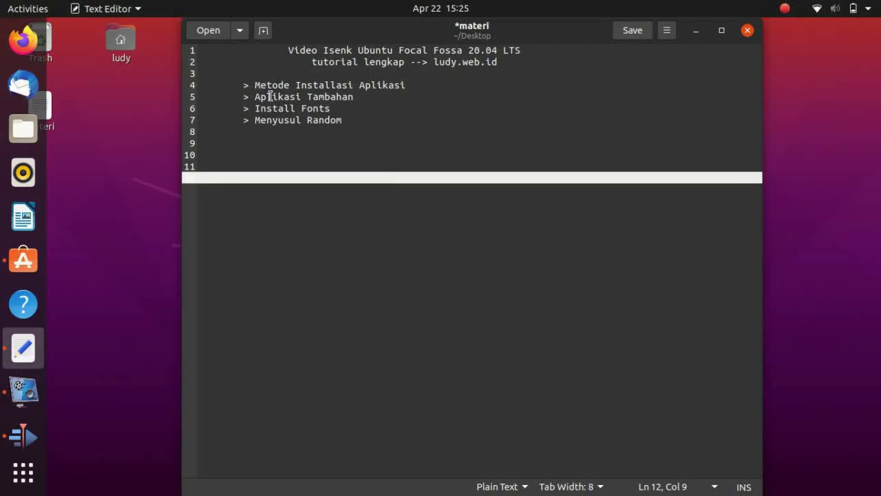
pyautogui.click(785, 8)
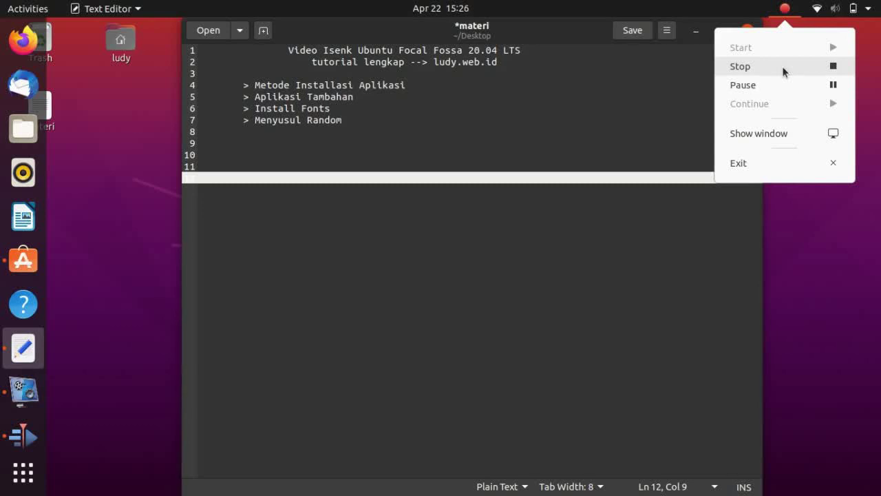
pyautogui.click(782, 66)
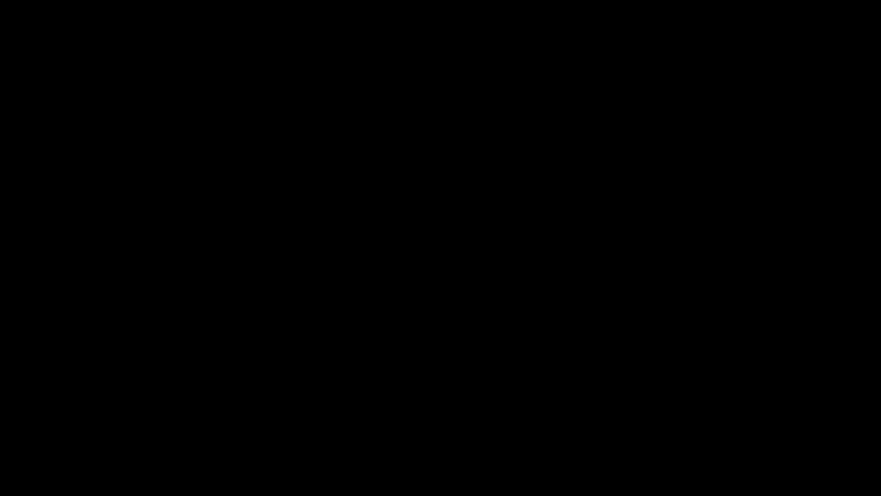